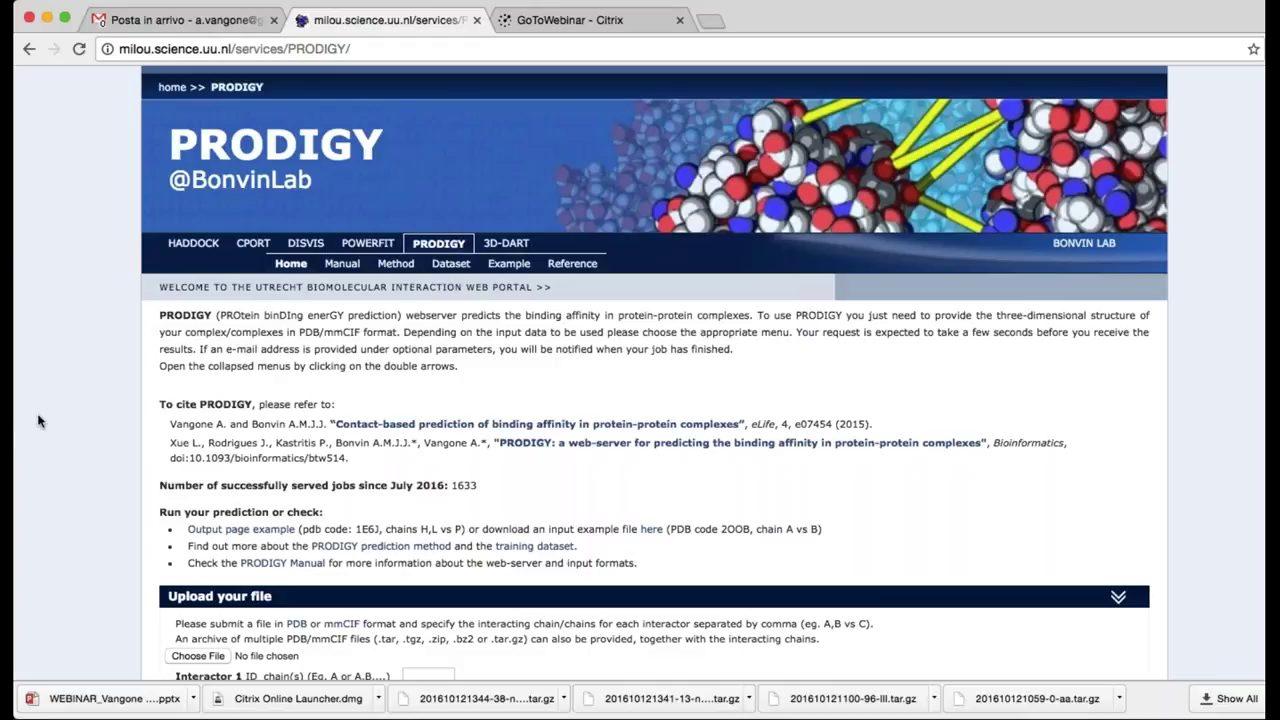
Look over the home page submission form, then open the PRODIGY Manual page
scroll(59, 456, down, 1)
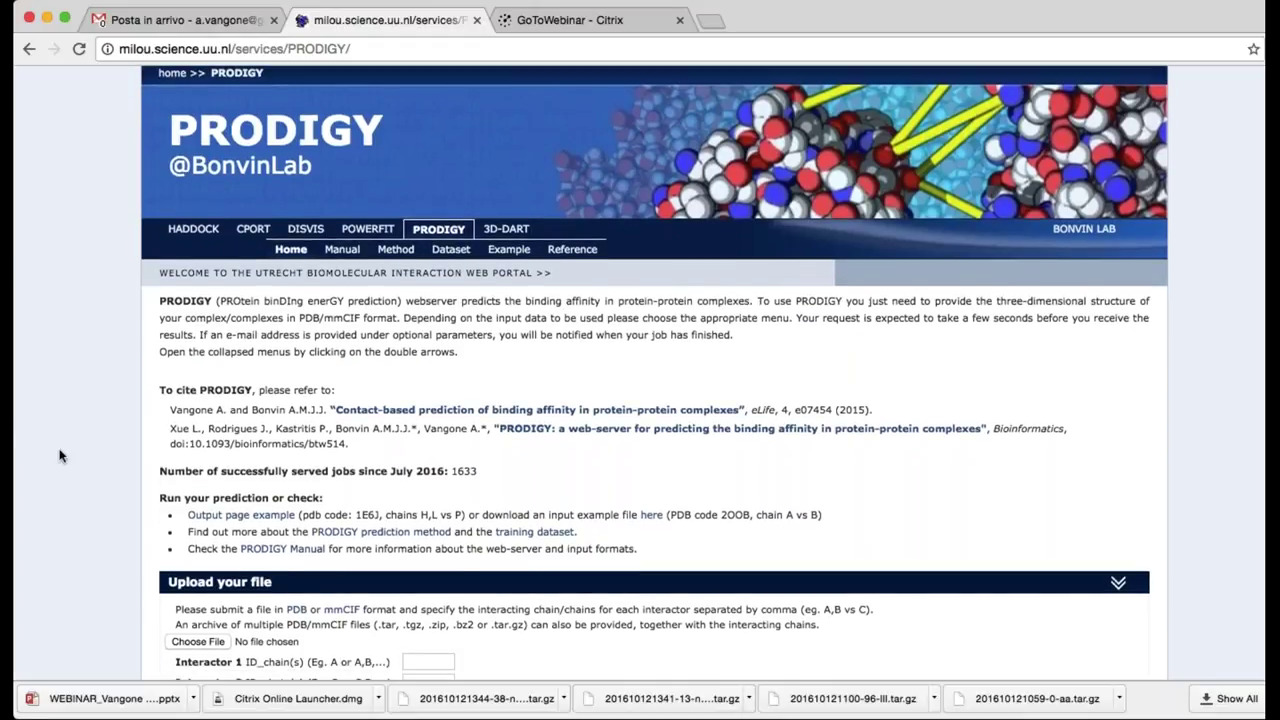
scroll(59, 456, down, 2)
scroll(59, 456, up, 3)
scroll(59, 456, down, 3)
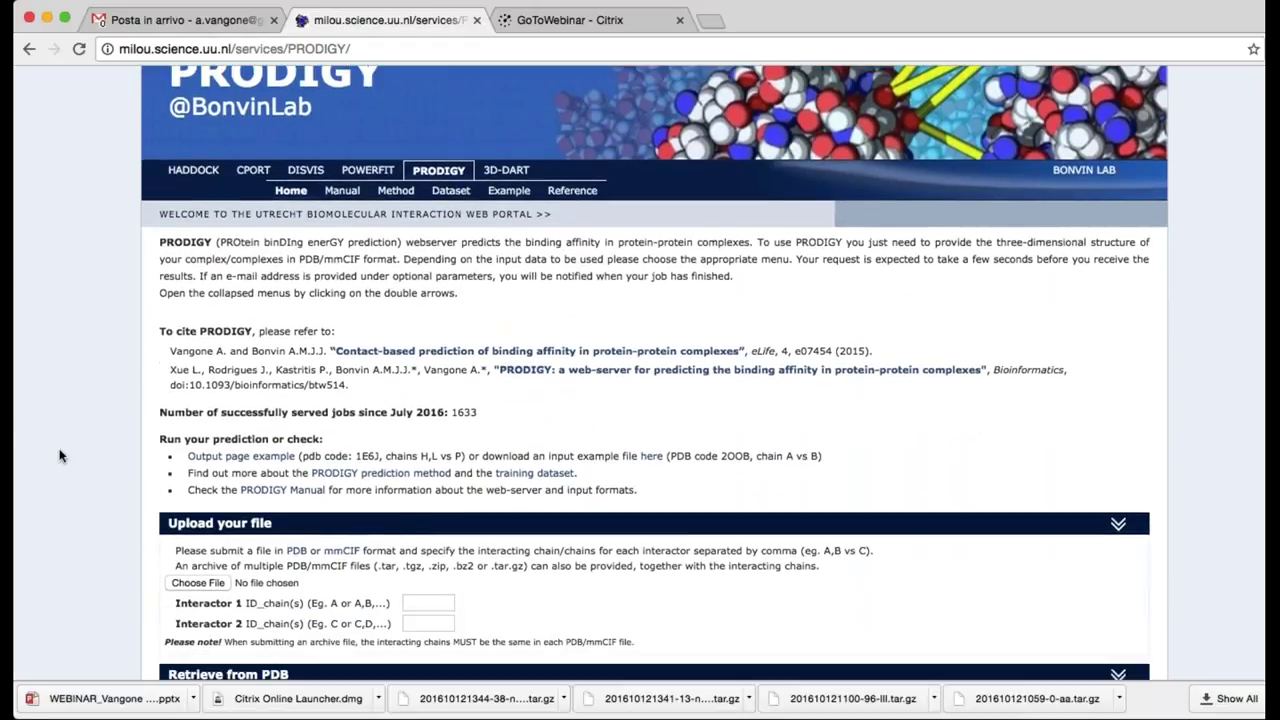
scroll(59, 456, up, 1)
scroll(59, 456, down, 2)
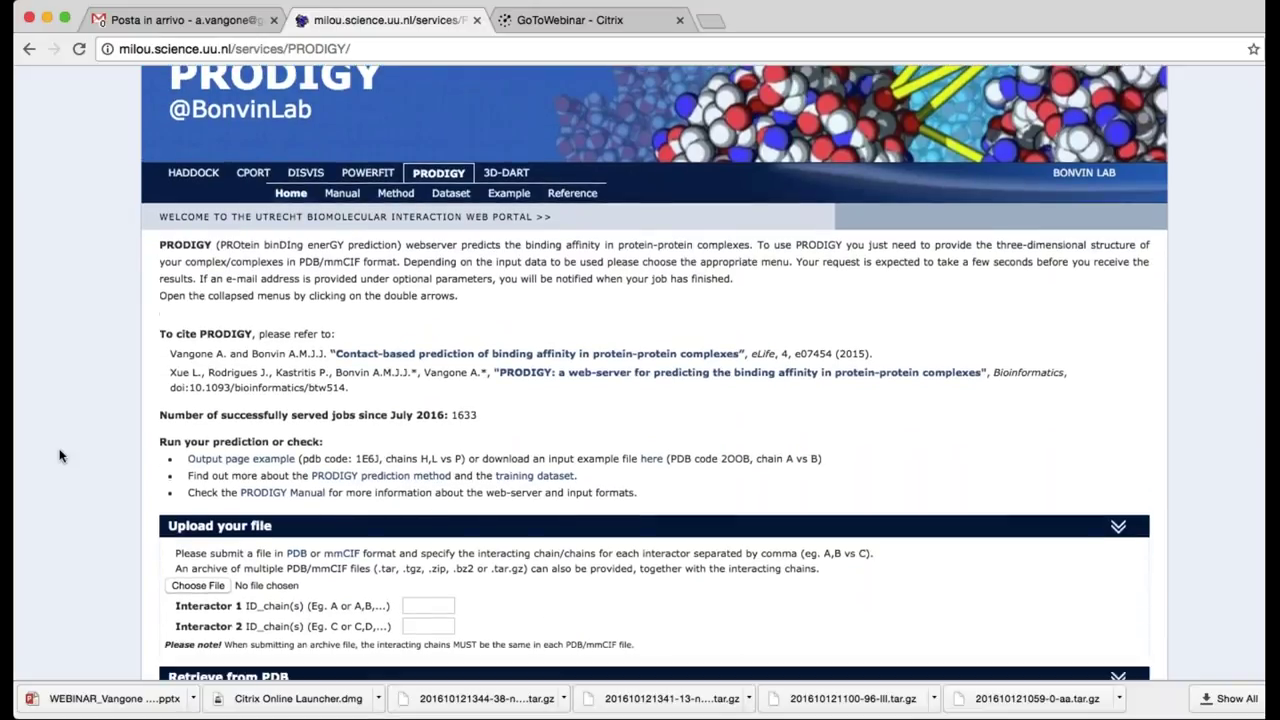
scroll(80, 340, down, 1)
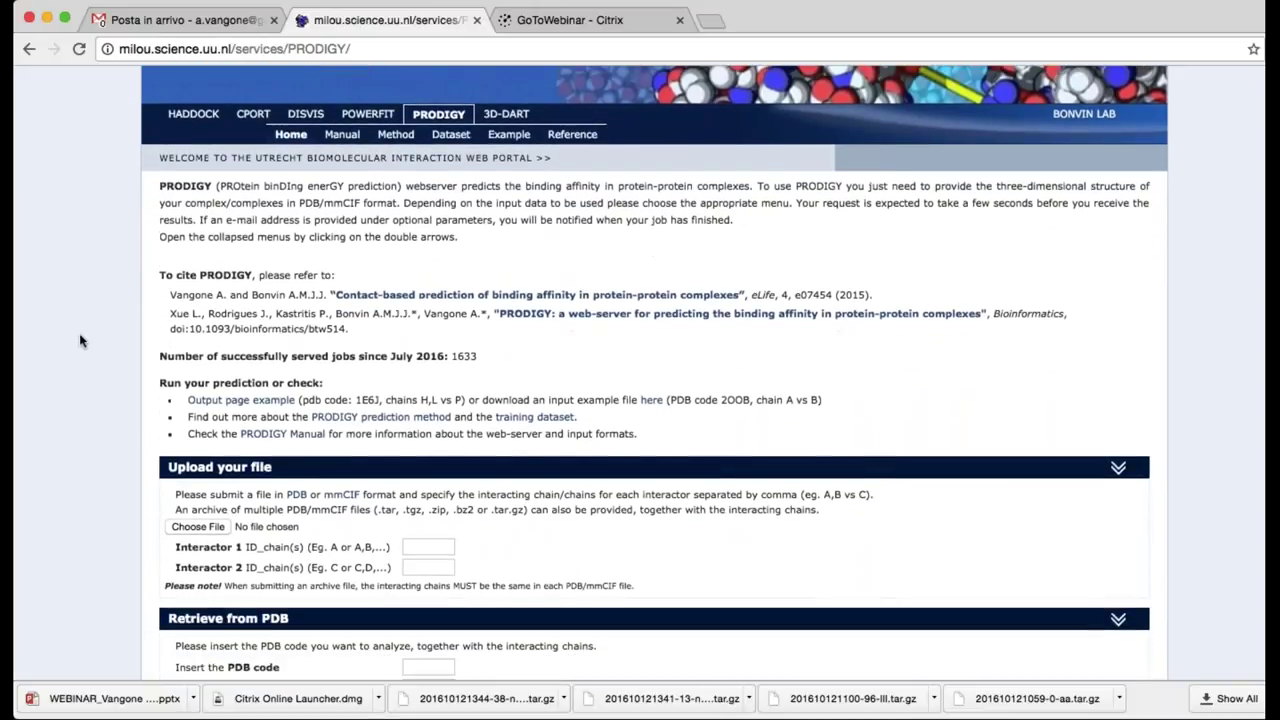
scroll(119, 388, up, 5)
scroll(119, 388, down, 4)
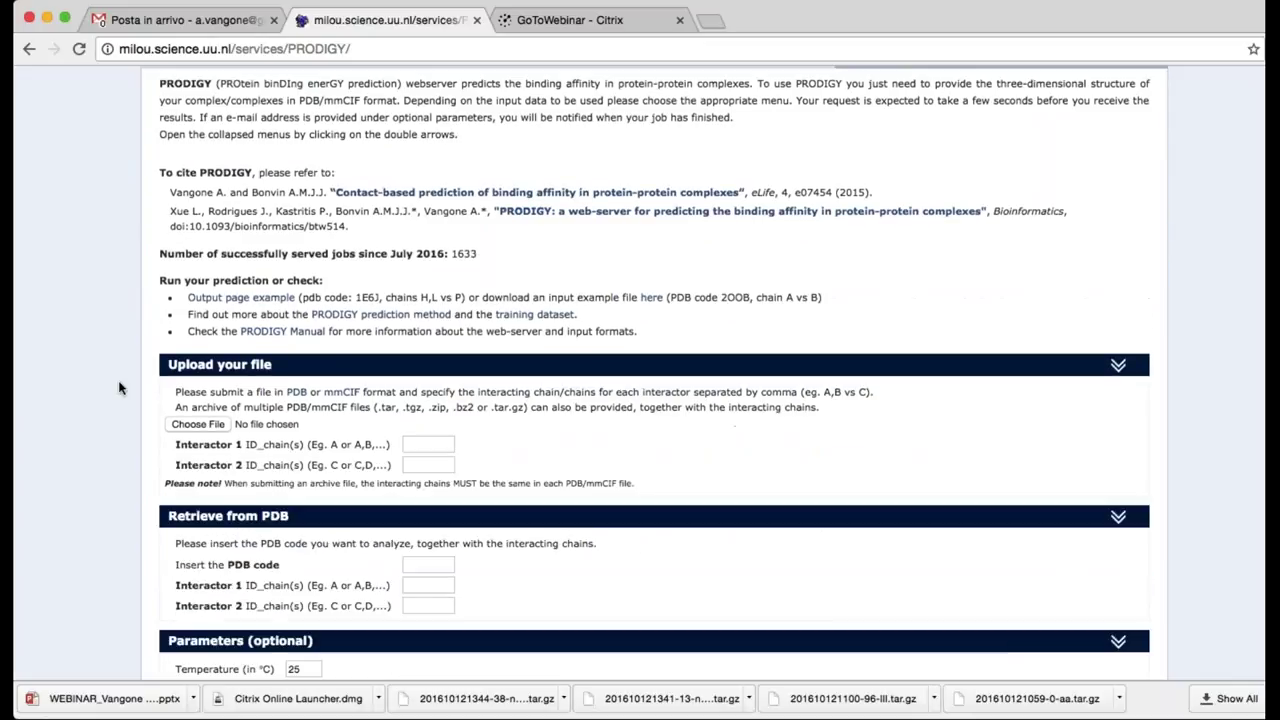
scroll(119, 388, down, 2)
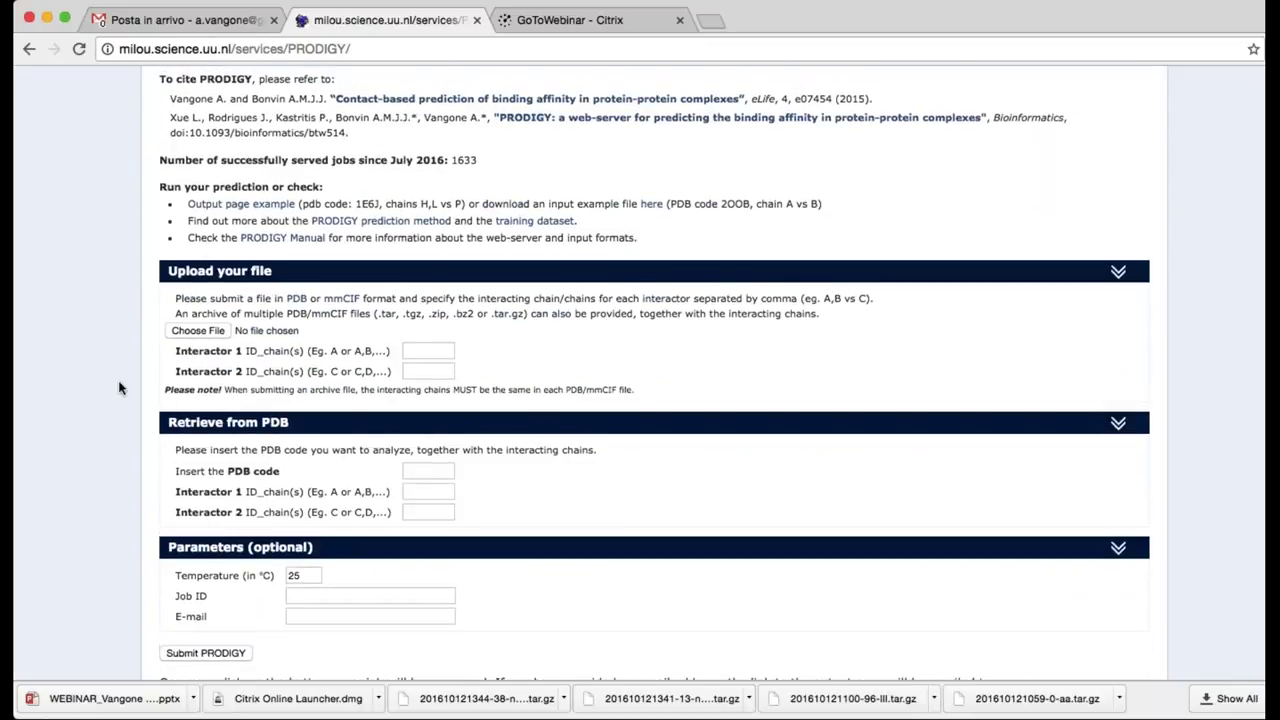
scroll(119, 388, up, 5)
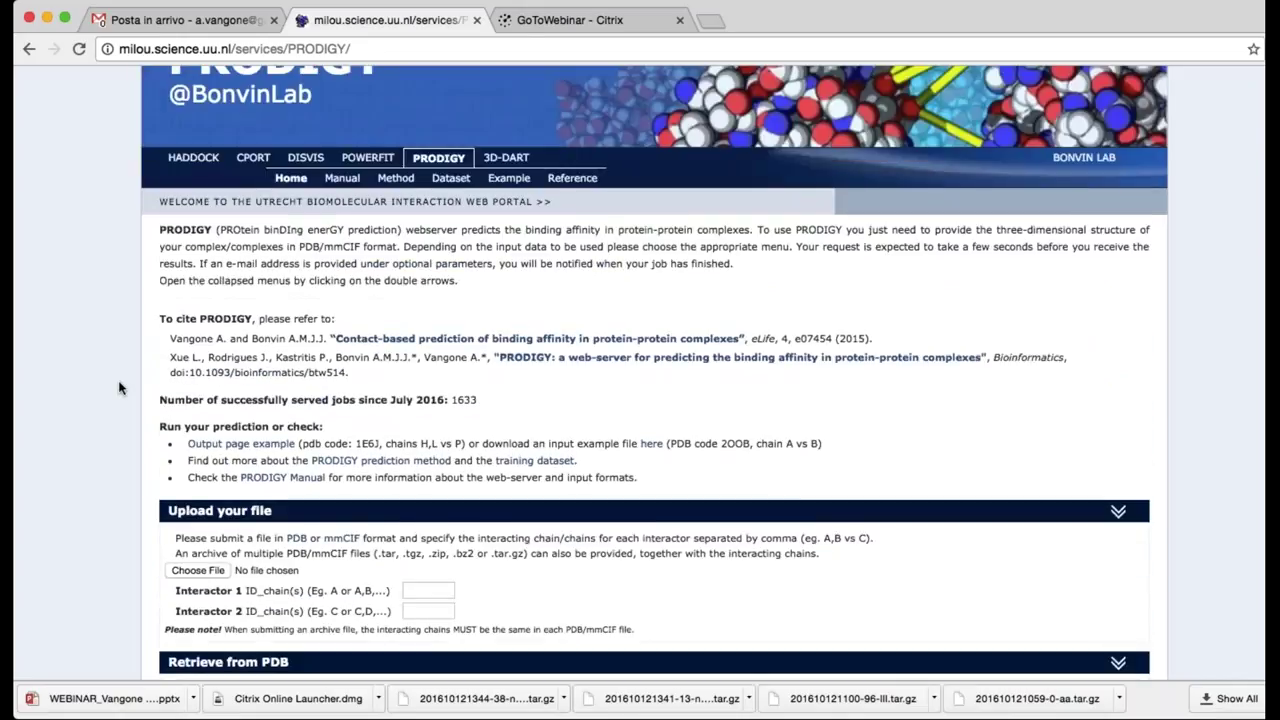
click(343, 185)
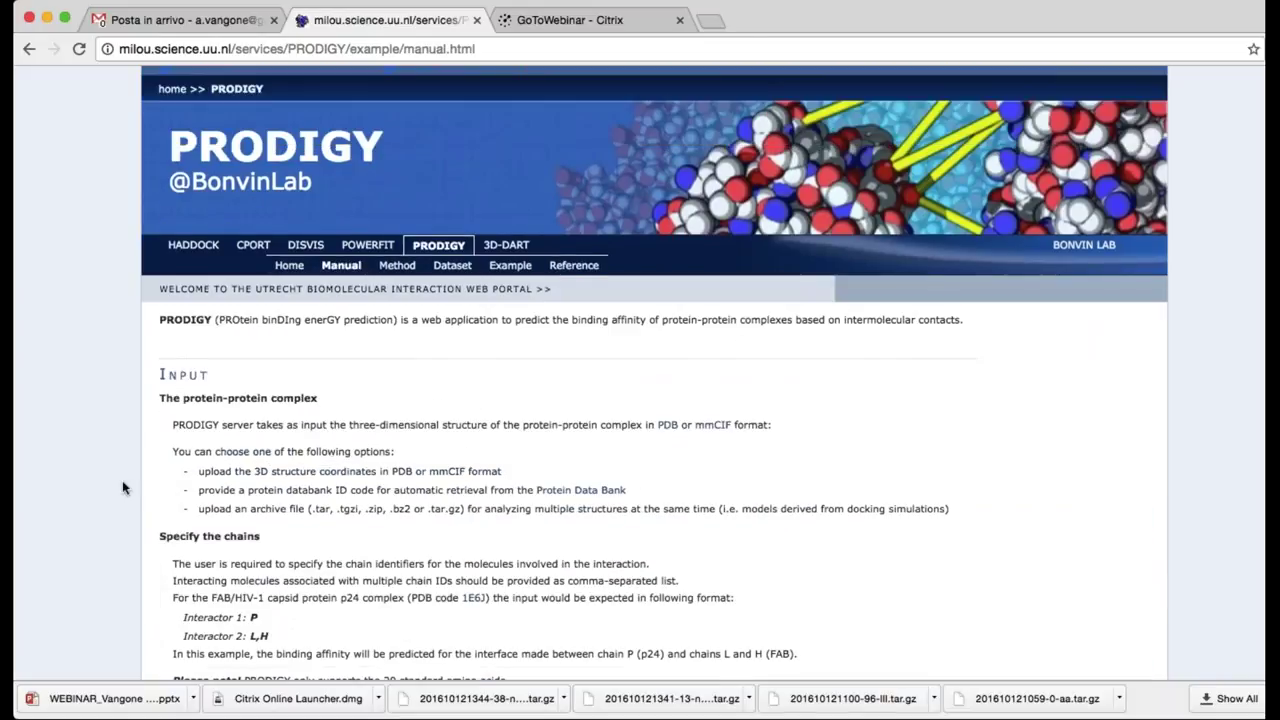
Read the Manual's input, parameters, output and local-run sections to the footer, then return to the top
scroll(122, 487, down, 3)
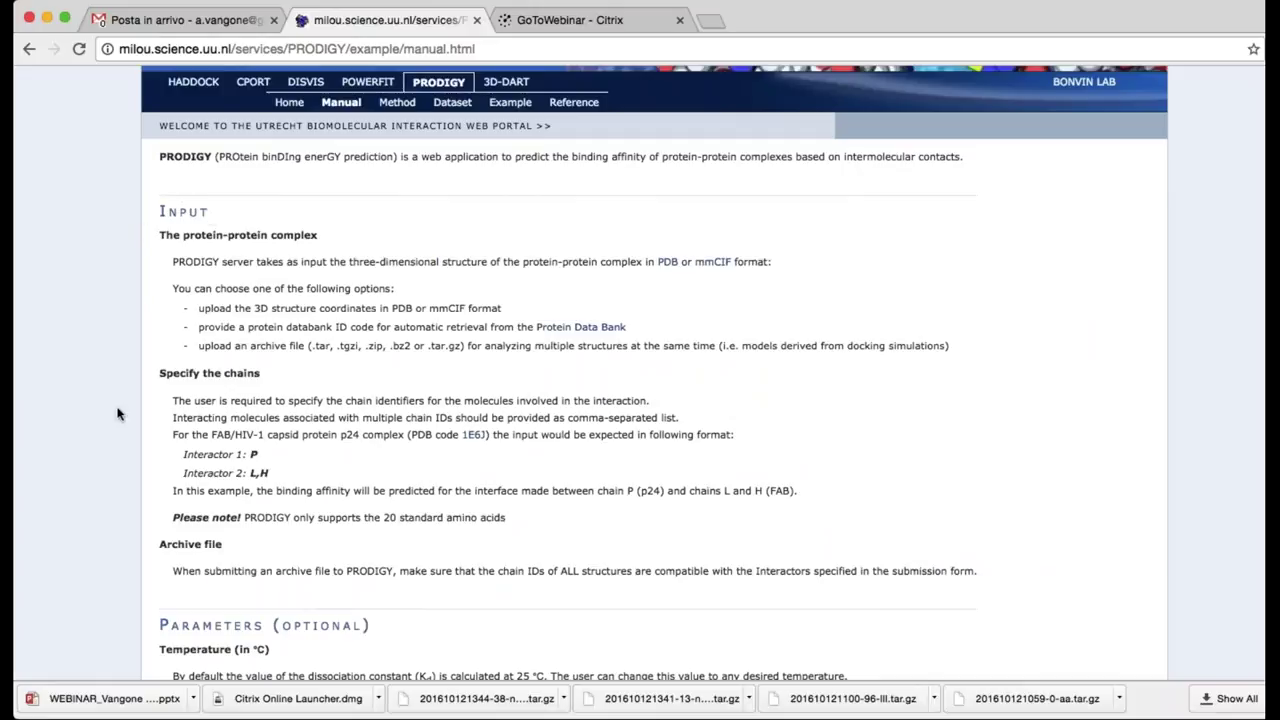
scroll(117, 413, down, 1)
scroll(117, 413, down, 3)
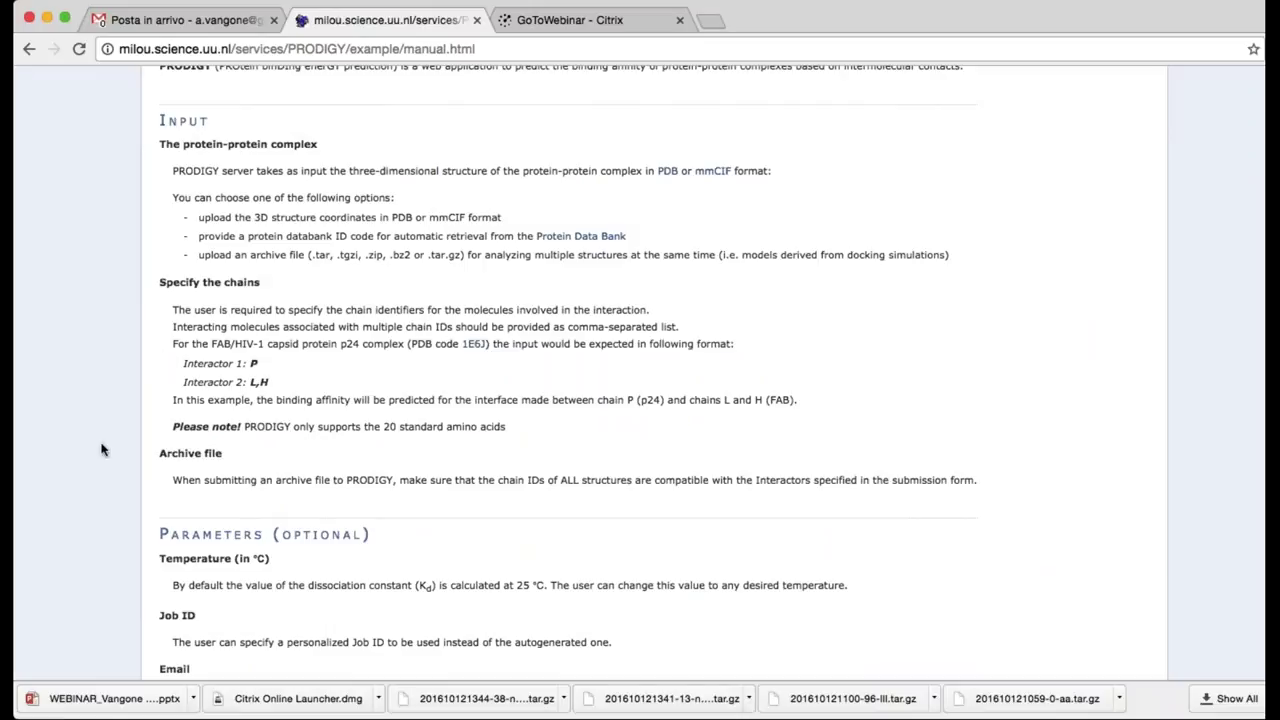
scroll(102, 450, down, 1)
scroll(102, 450, down, 5)
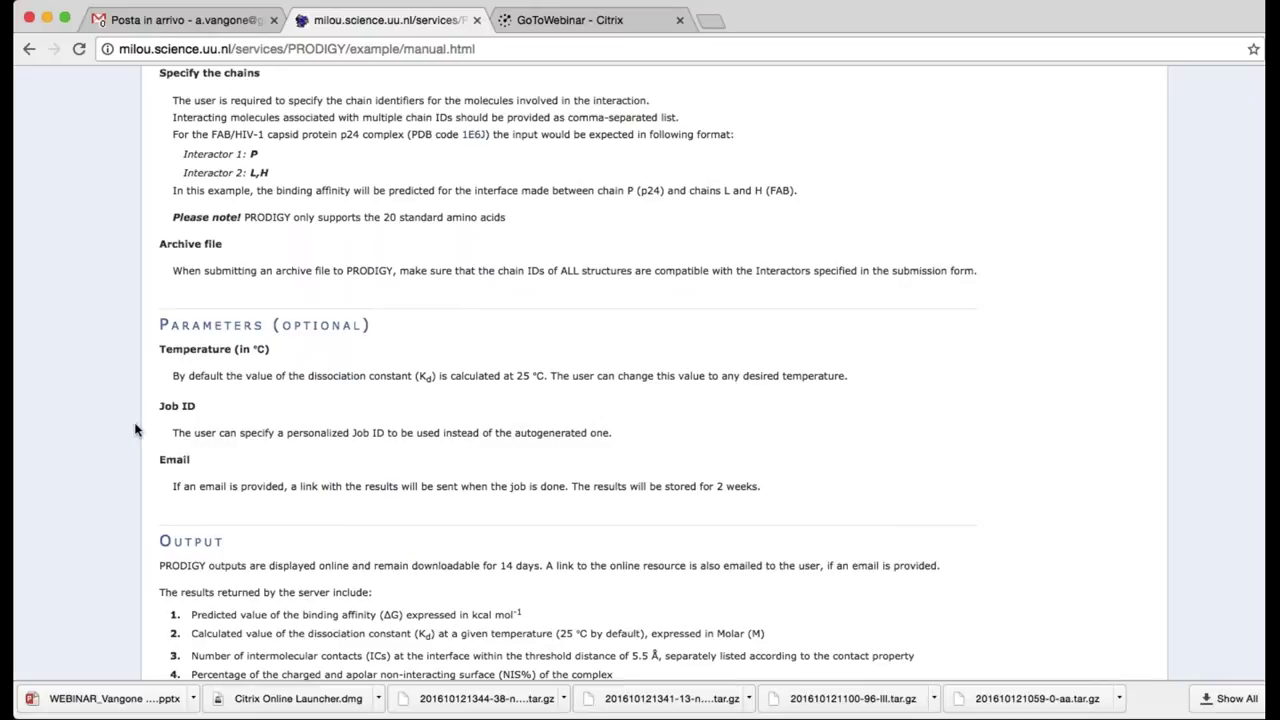
scroll(136, 430, down, 1)
scroll(136, 430, down, 2)
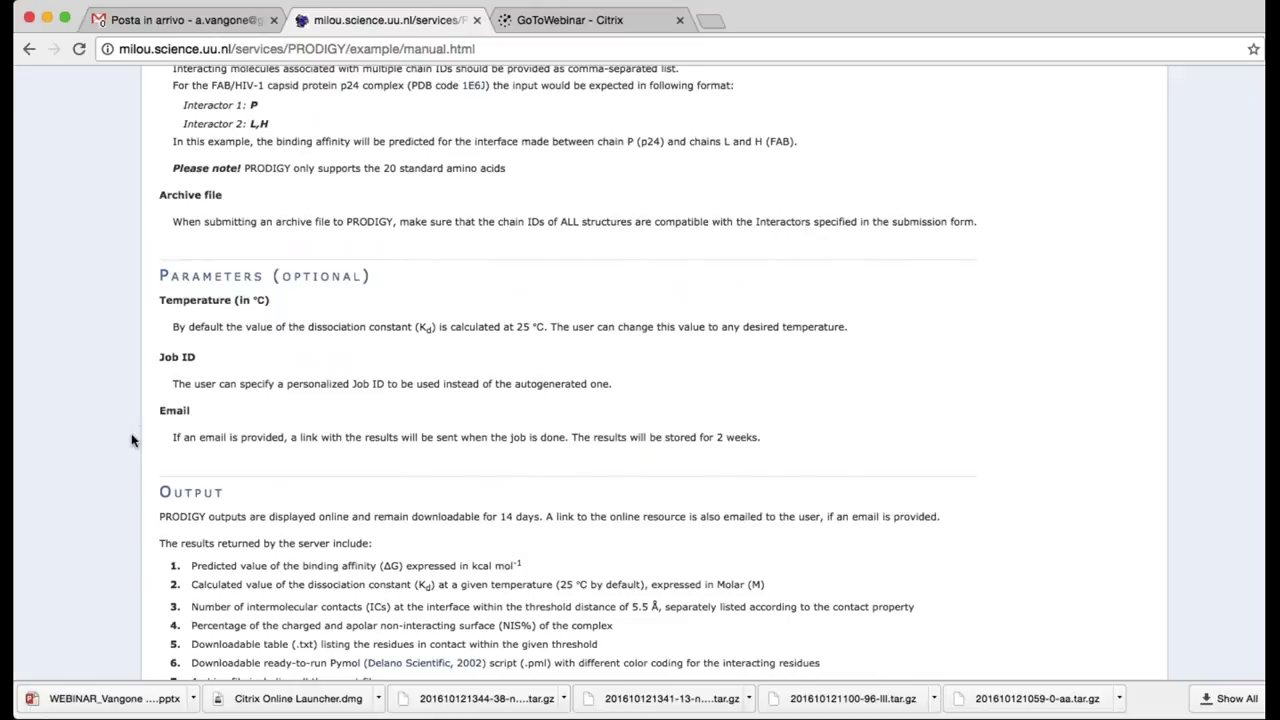
scroll(131, 440, down, 1)
scroll(131, 440, down, 1)
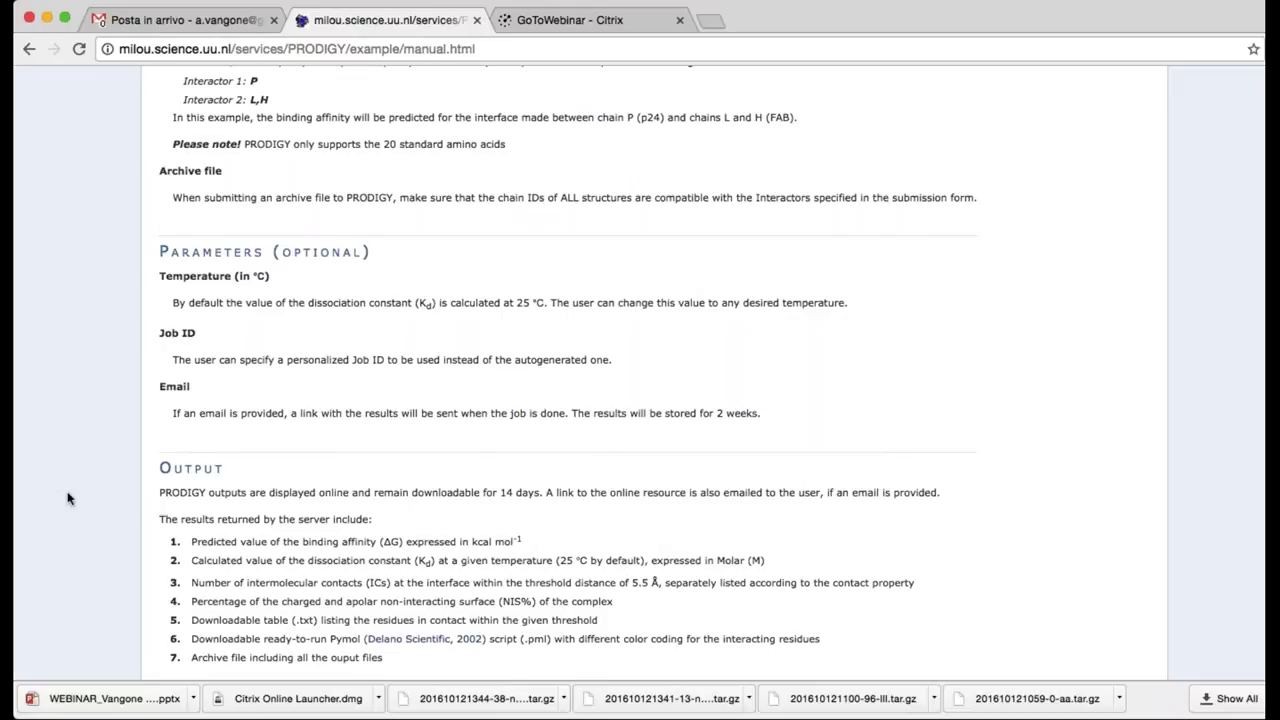
scroll(68, 498, down, 1)
scroll(68, 498, down, 3)
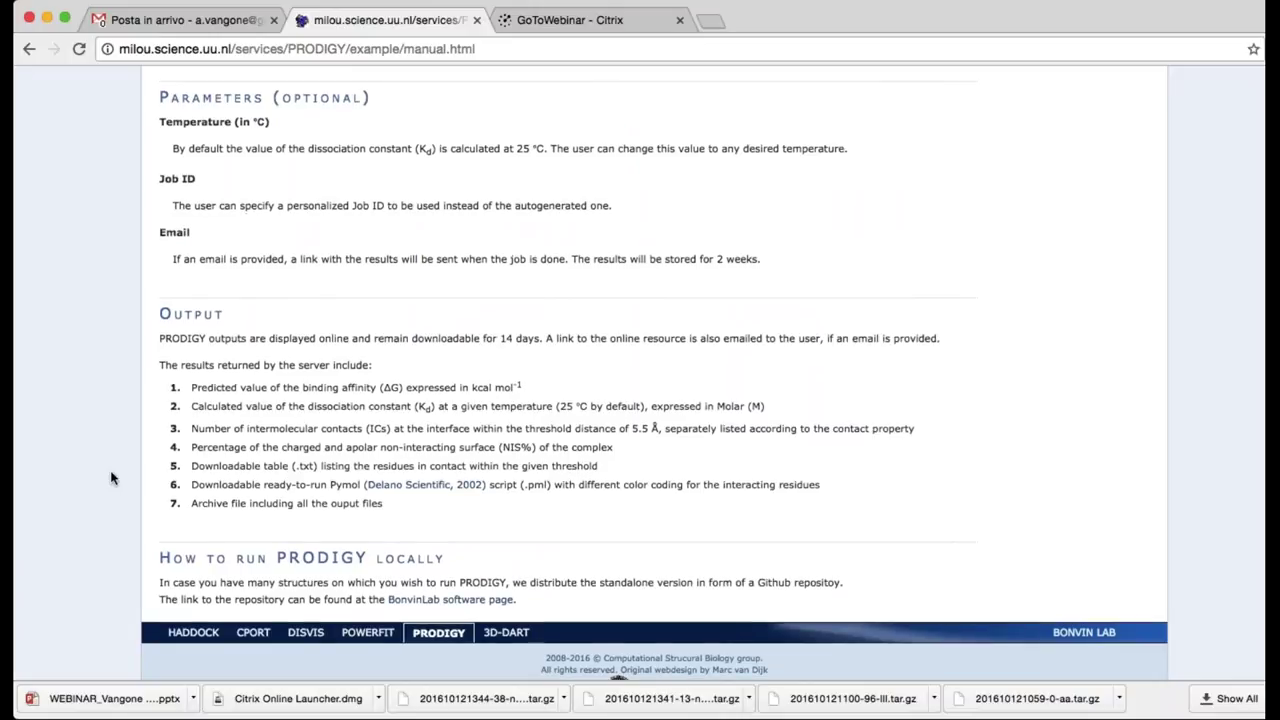
scroll(111, 478, down, 1)
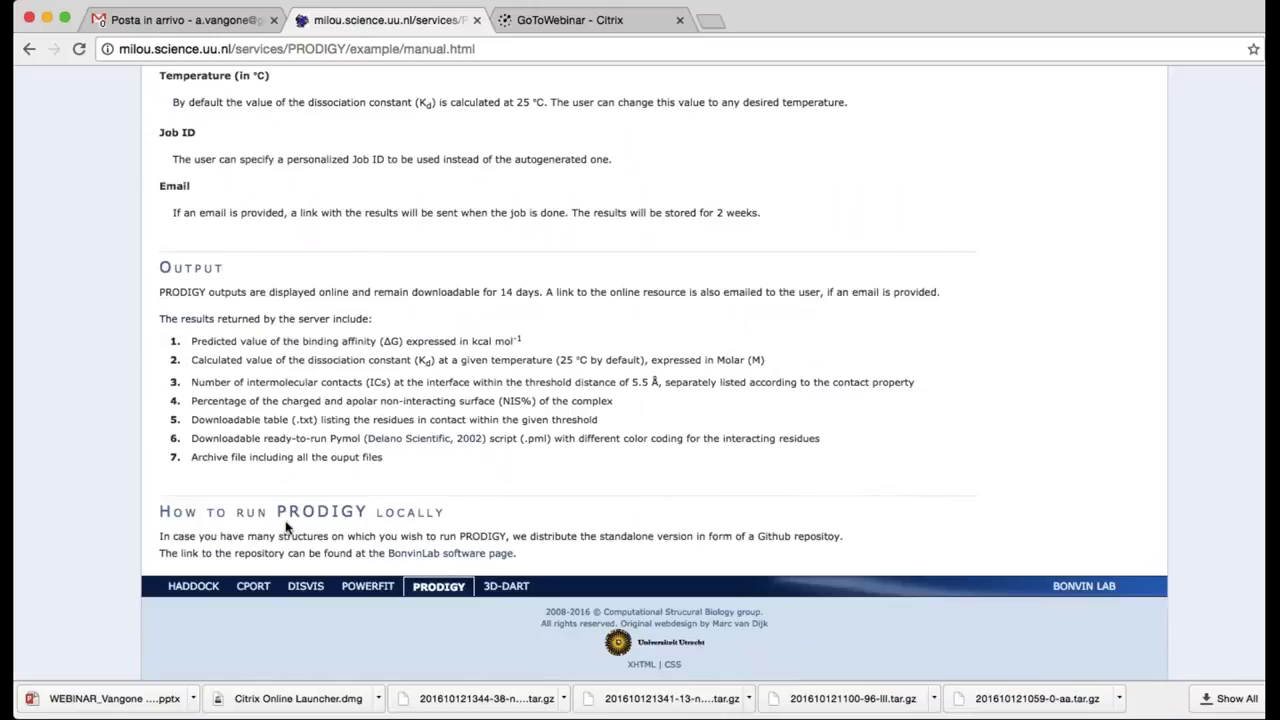
scroll(281, 537, up, 1)
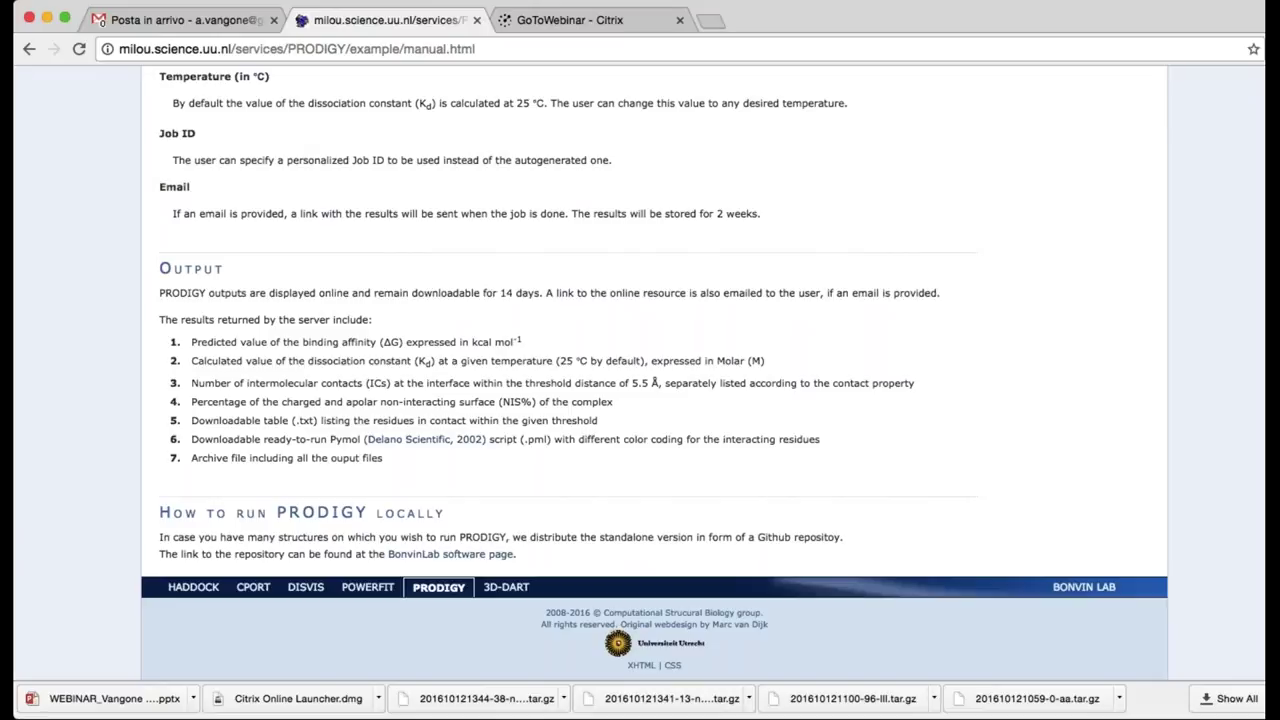
key(Home)
scroll(654, 372, down, 2)
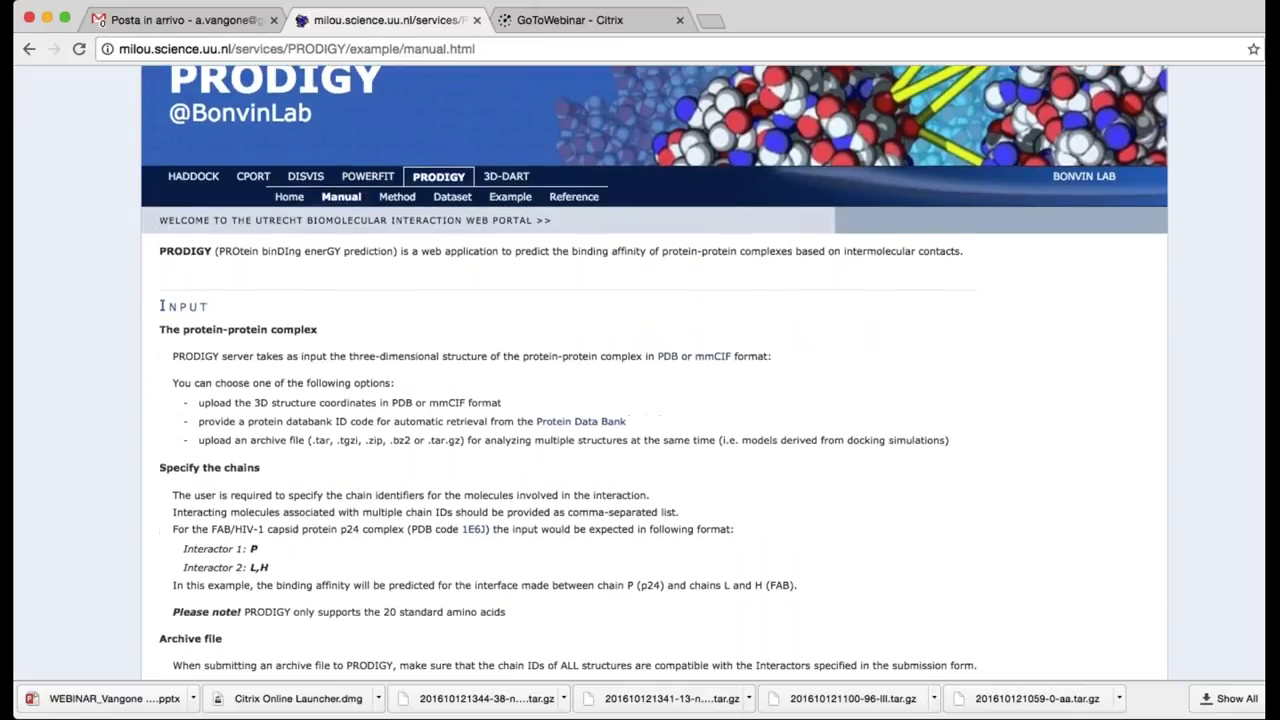
Open the Method page and read through its explanation of the predictor
click(397, 197)
scroll(399, 204, down, 1)
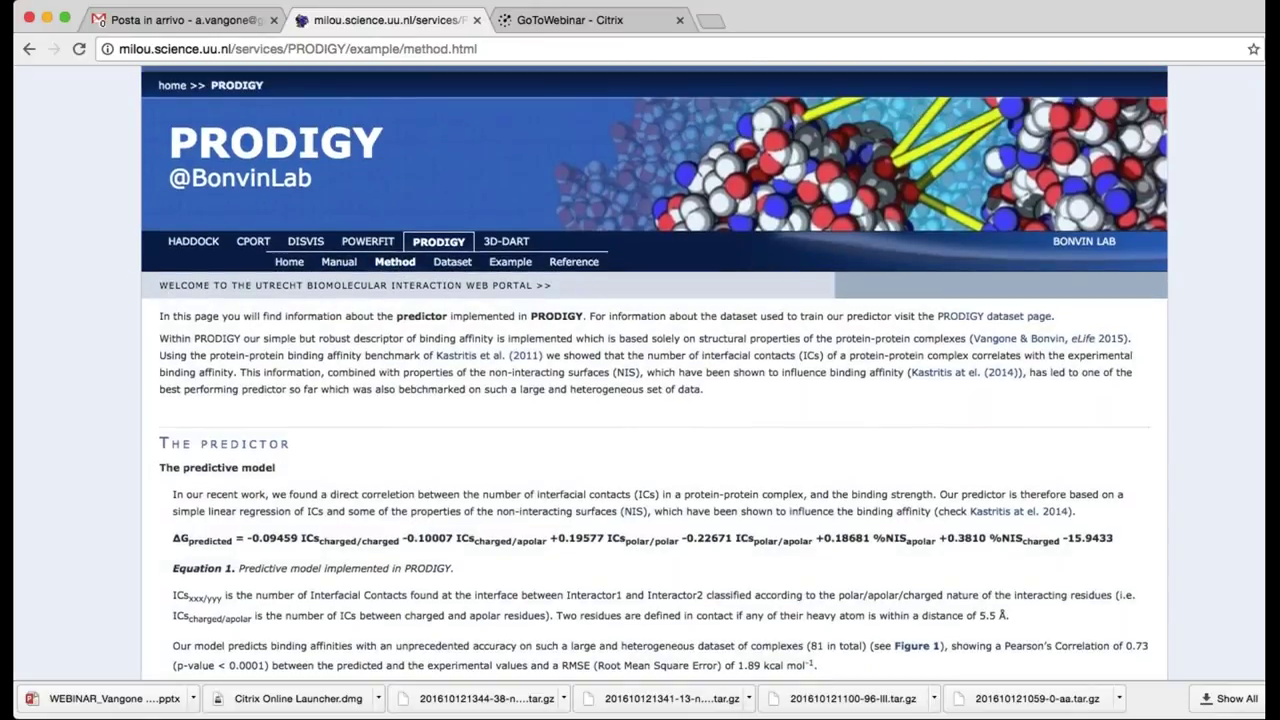
scroll(654, 372, down, 3)
scroll(103, 475, down, 1)
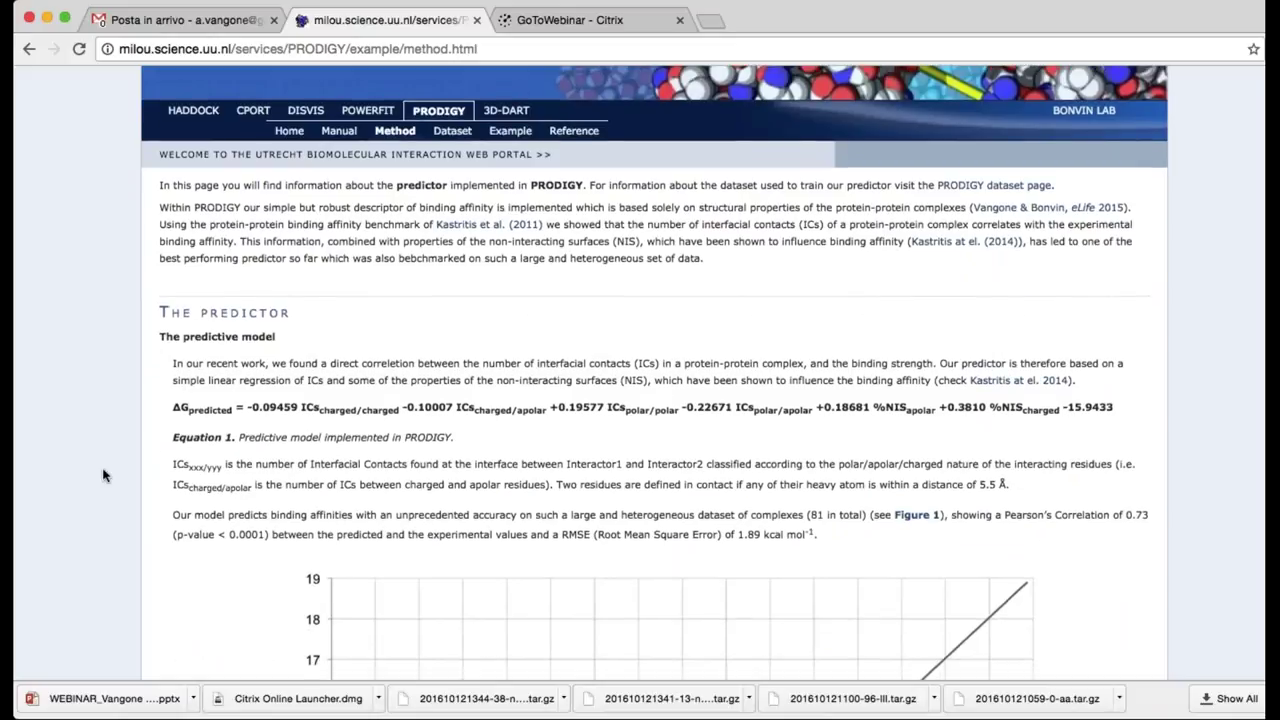
scroll(103, 475, down, 2)
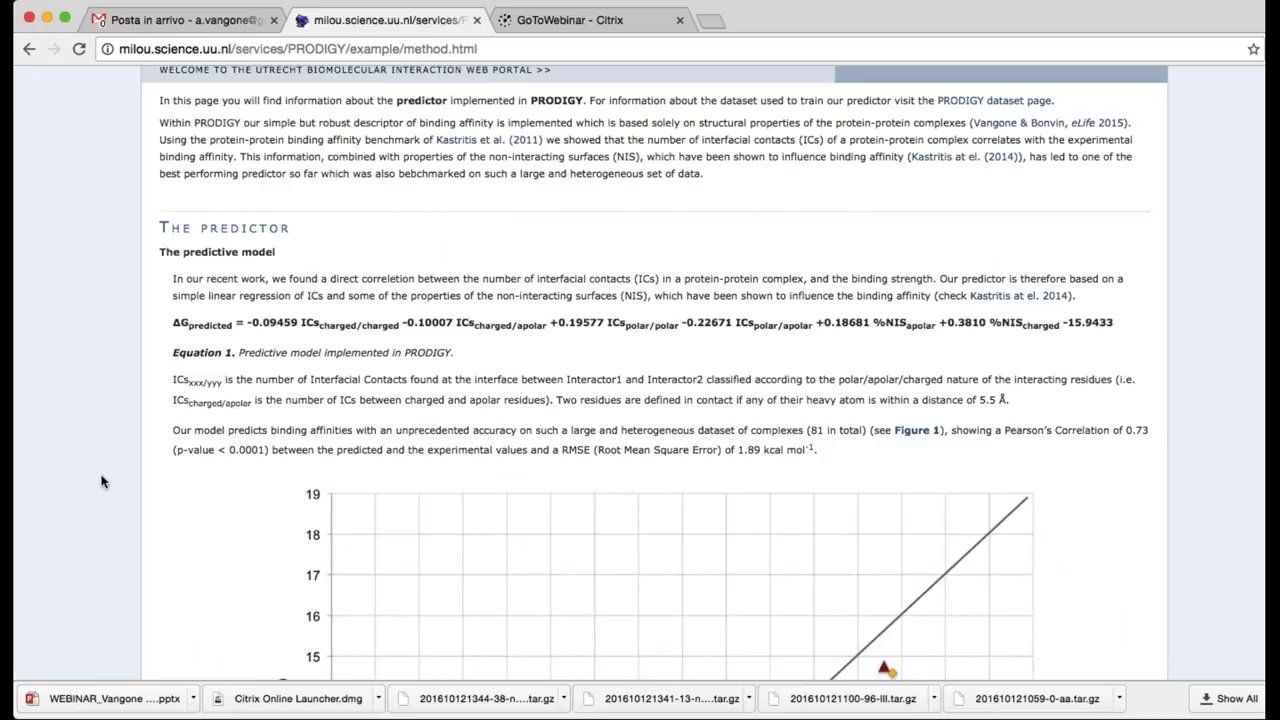
scroll(101, 482, down, 8)
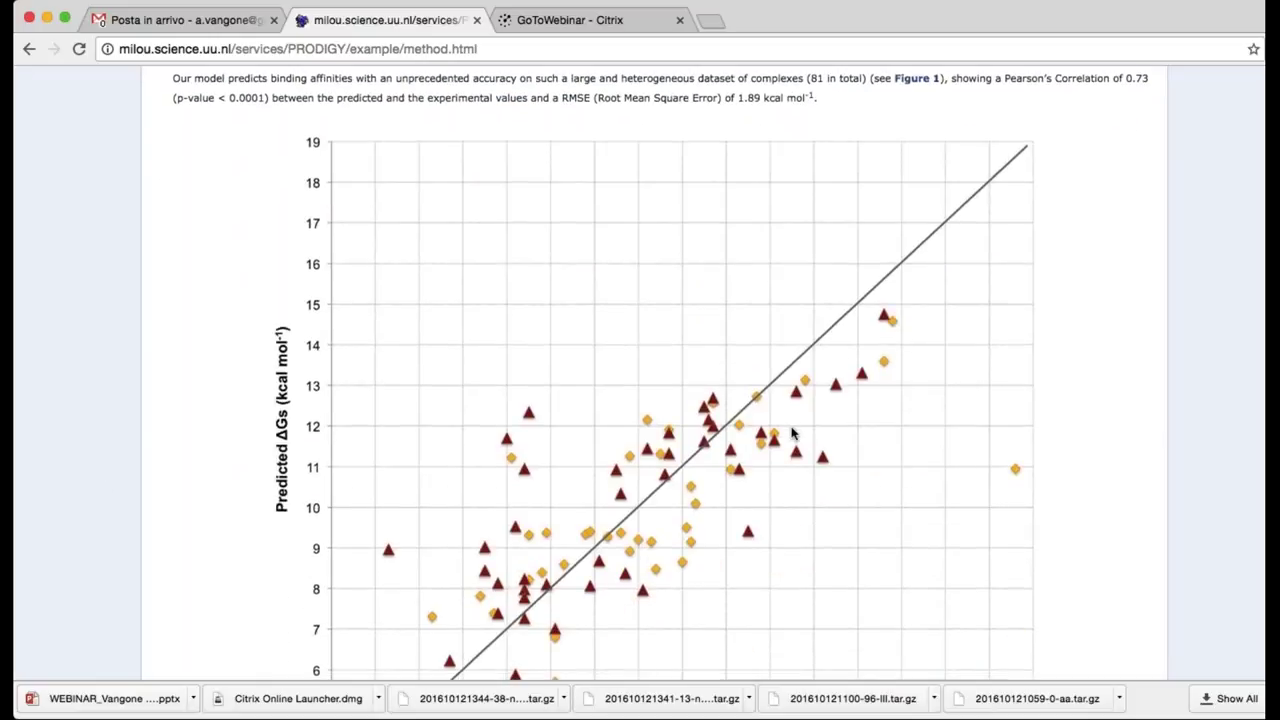
scroll(792, 432, down, 2)
scroll(266, 448, down, 7)
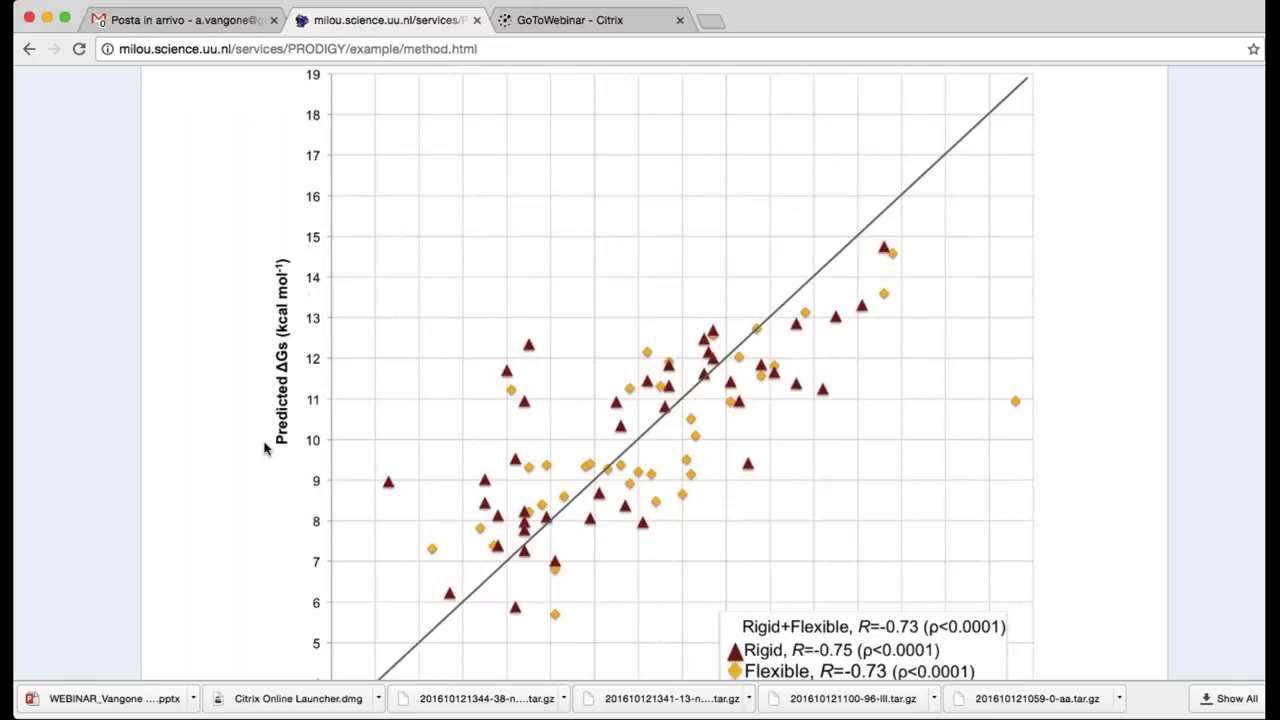
scroll(266, 448, up, 1)
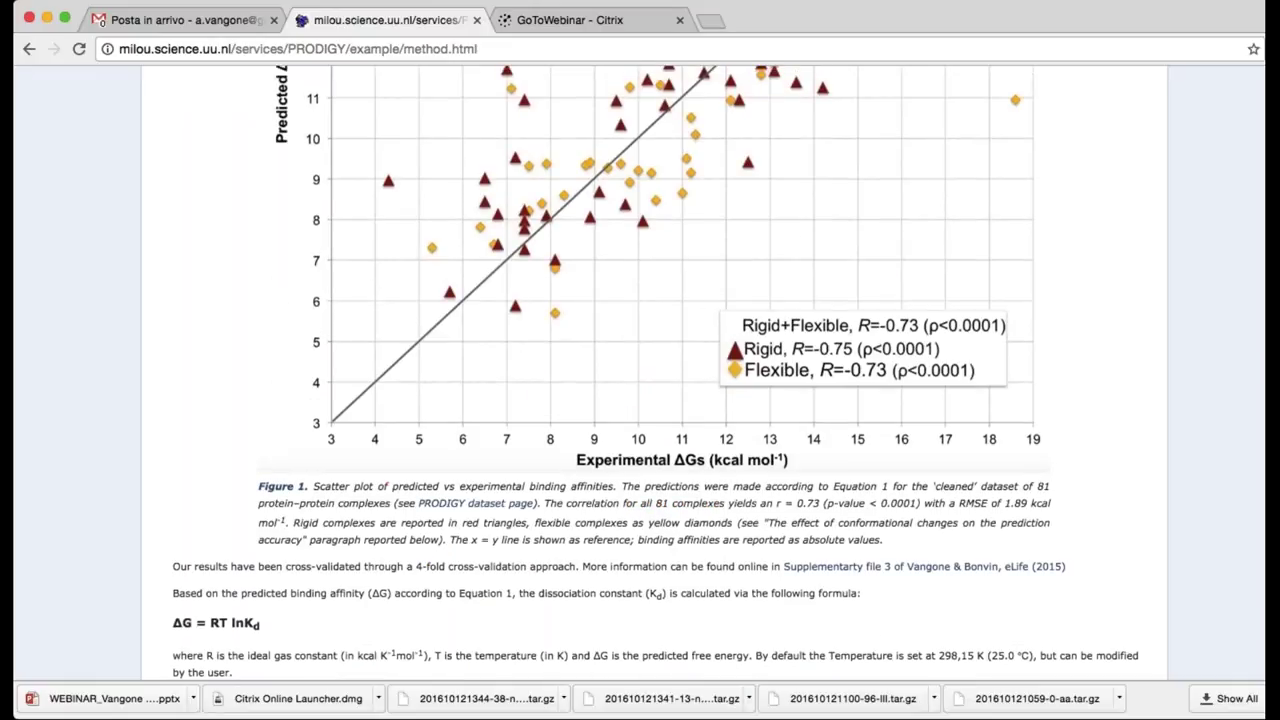
scroll(203, 486, up, 1)
scroll(203, 486, down, 5)
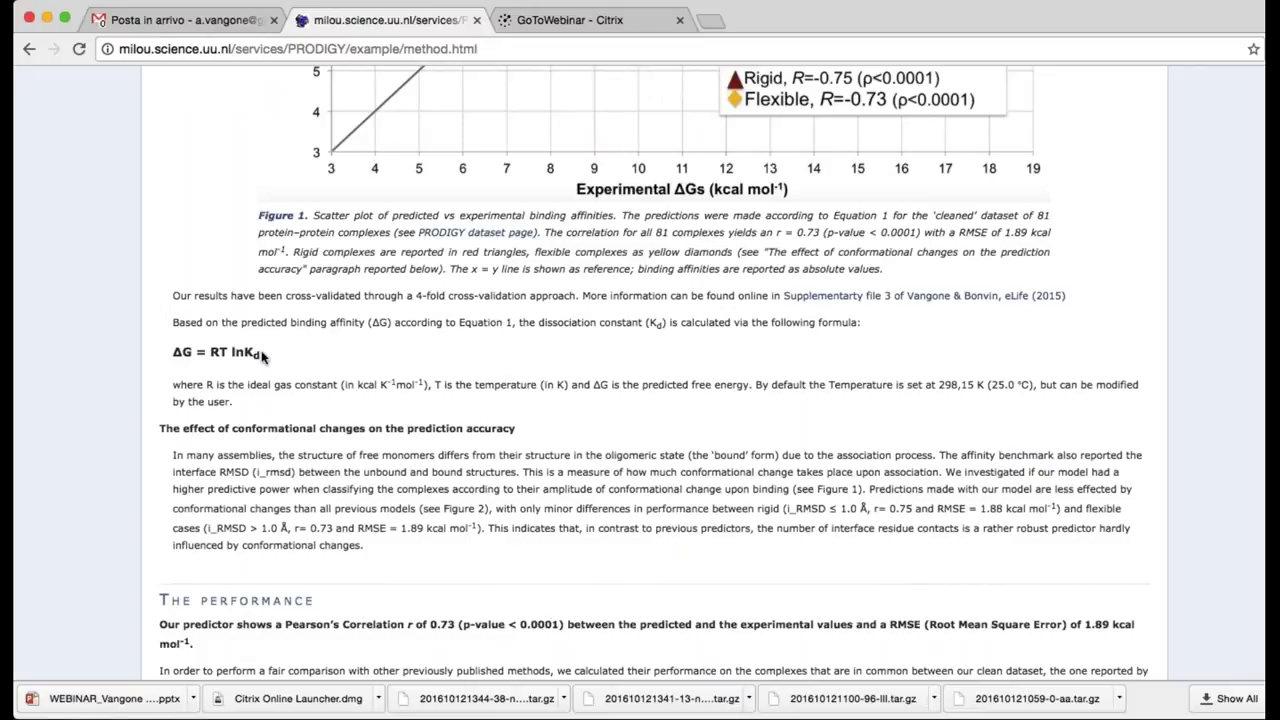
scroll(110, 511, down, 1)
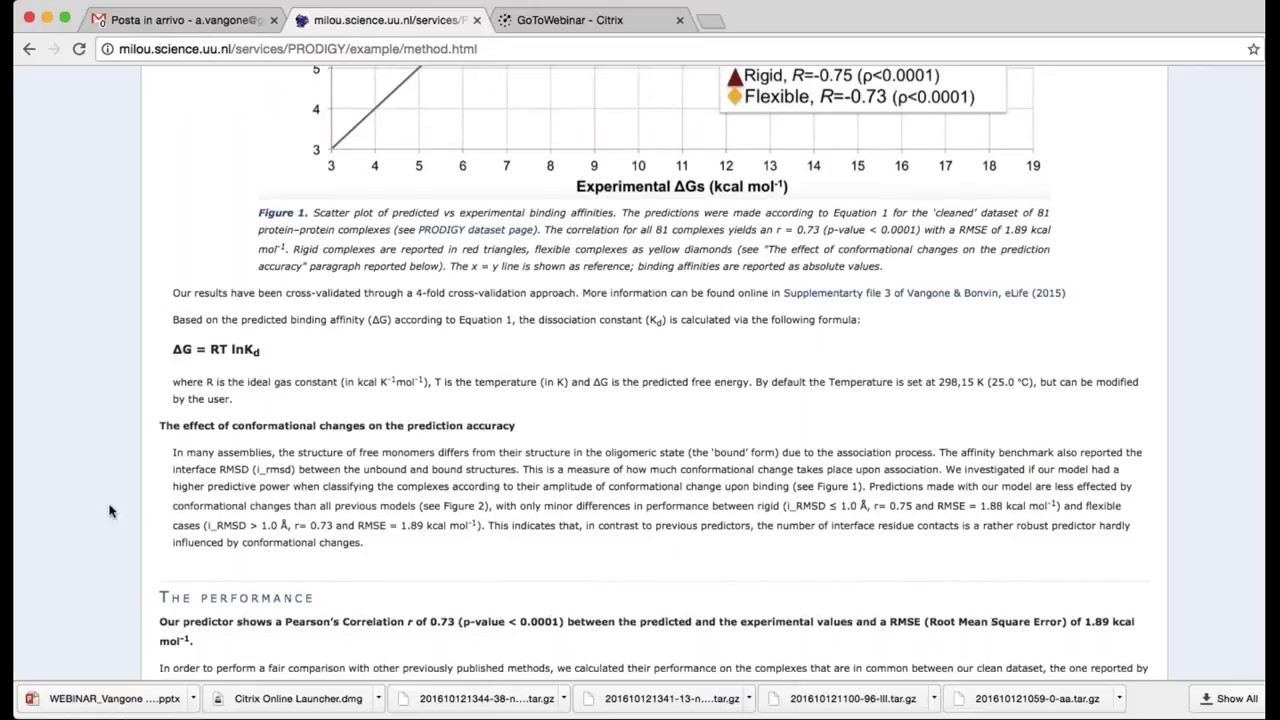
scroll(110, 511, down, 1)
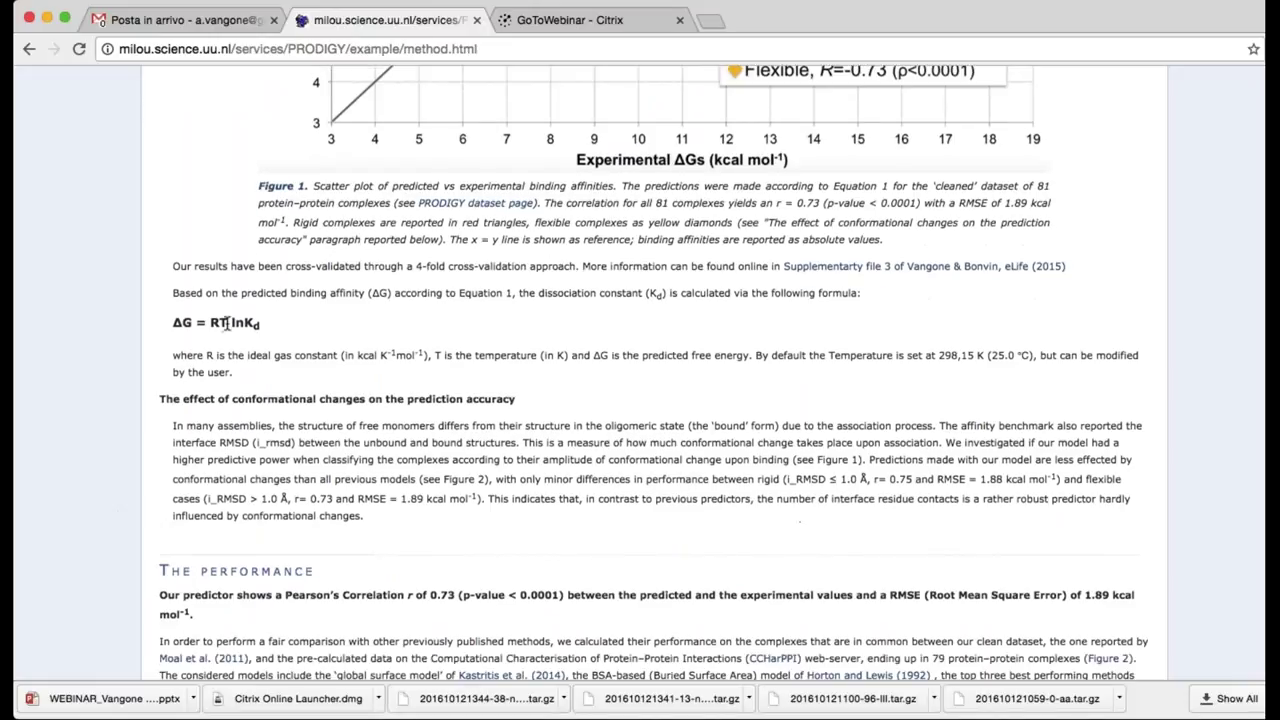
scroll(123, 526, down, 1)
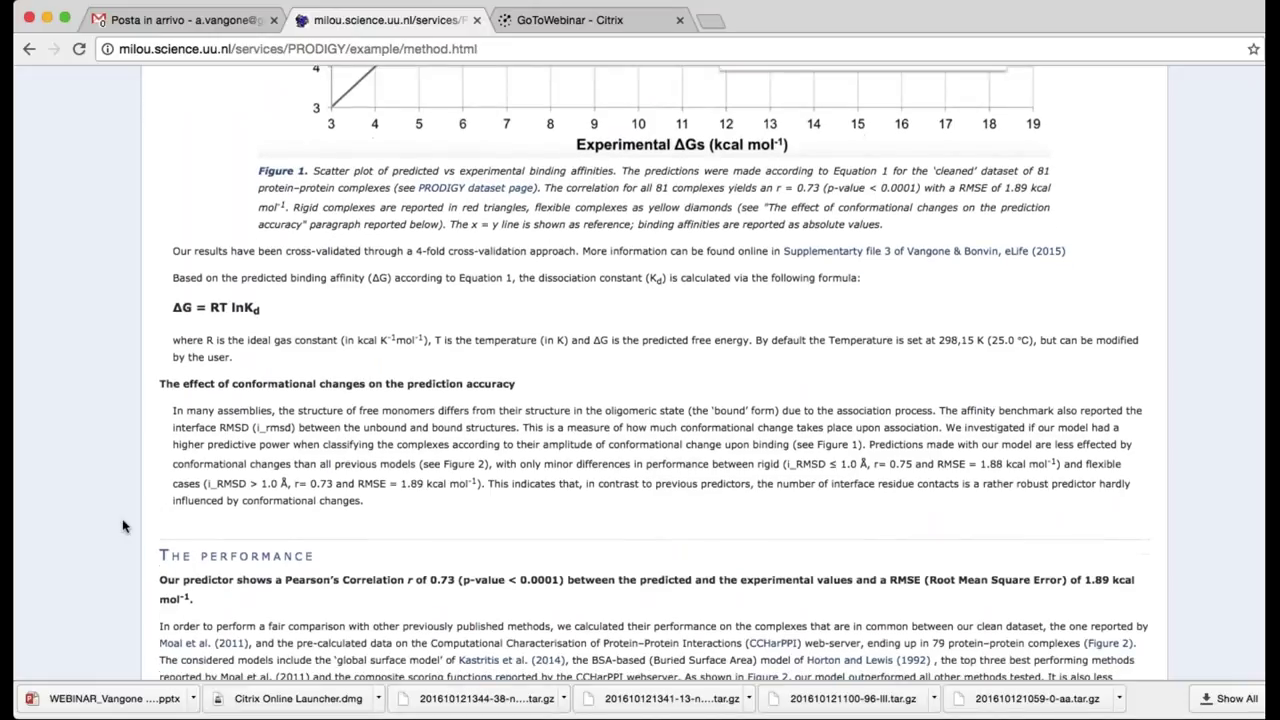
scroll(123, 526, down, 5)
scroll(123, 526, down, 2)
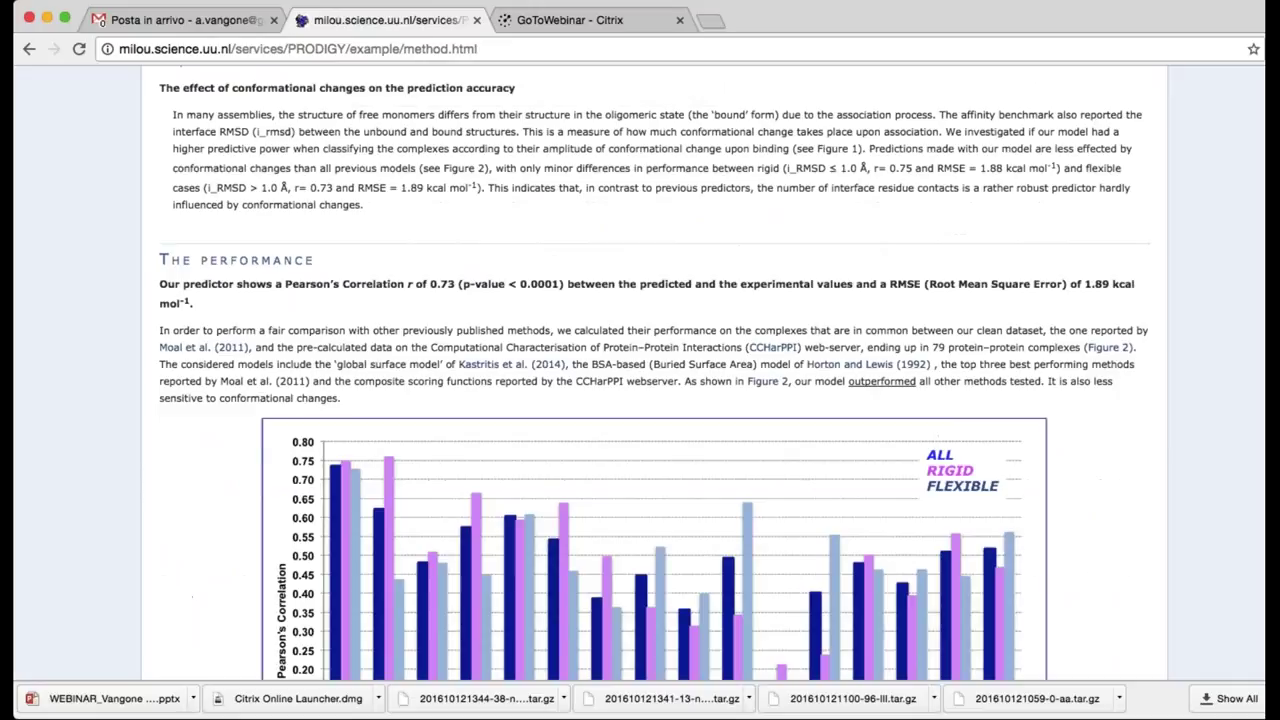
scroll(69, 495, down, 1)
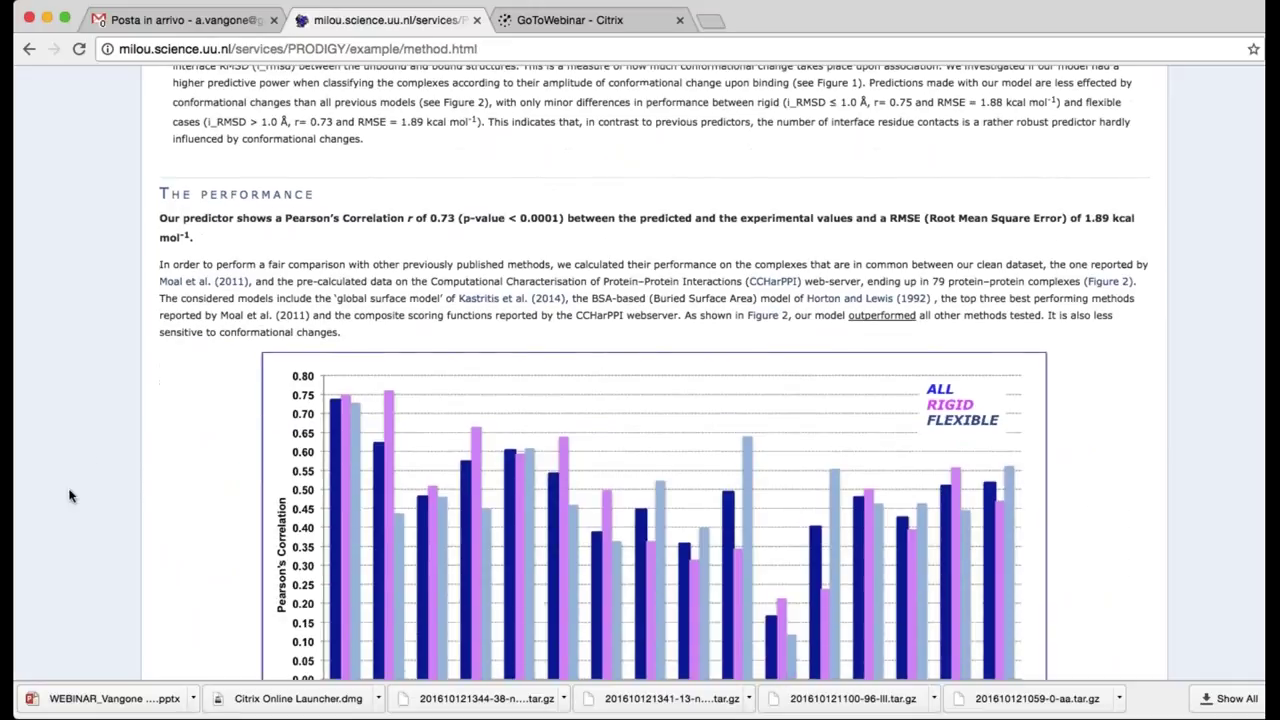
scroll(69, 495, down, 3)
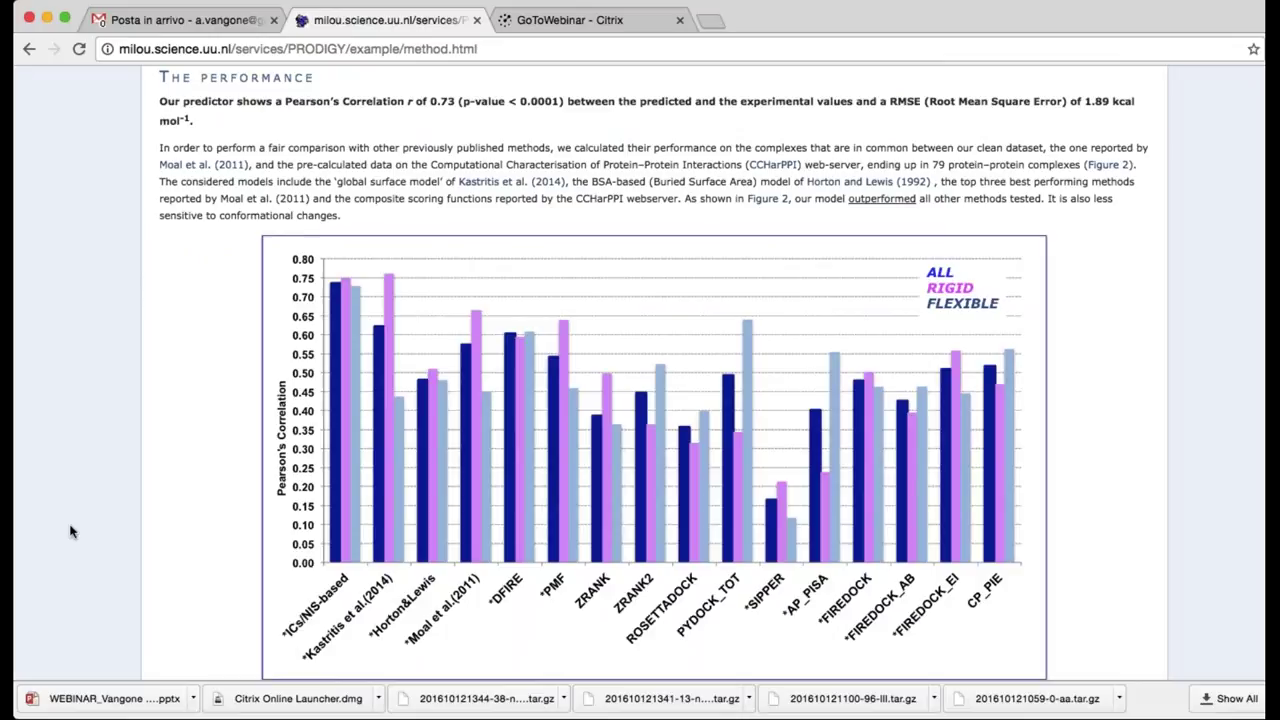
scroll(70, 531, down, 1)
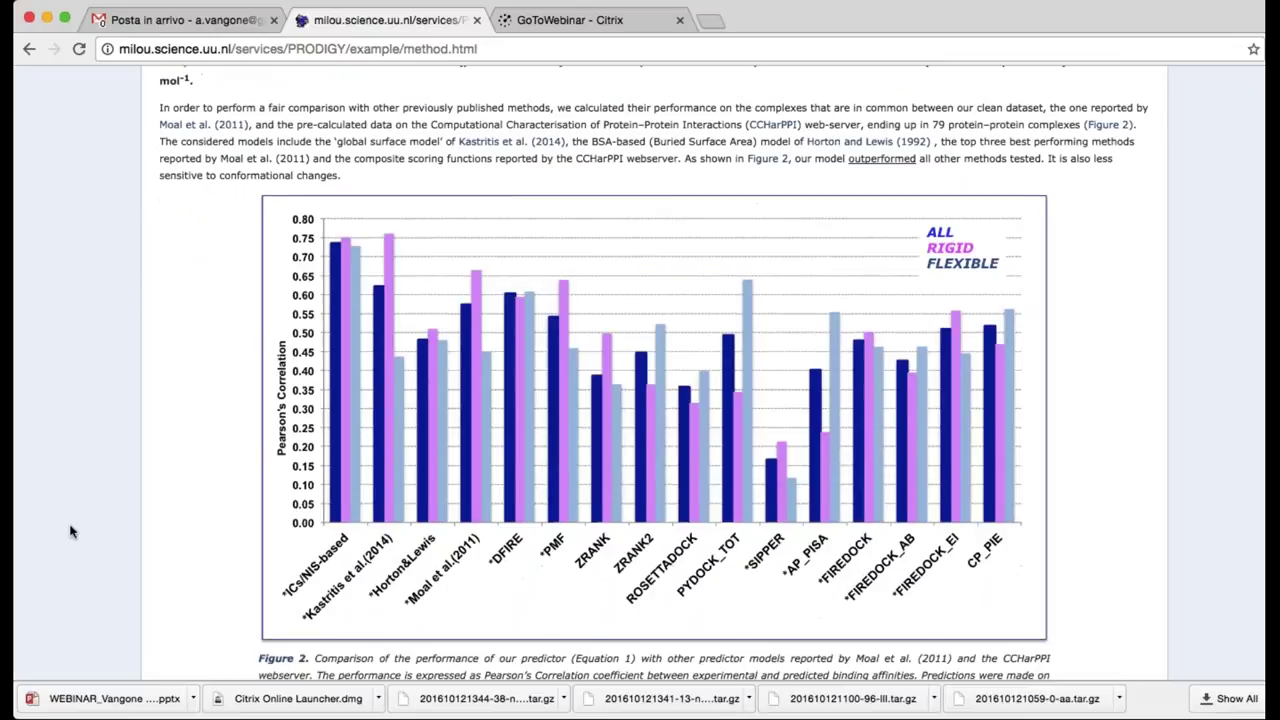
scroll(70, 531, down, 12)
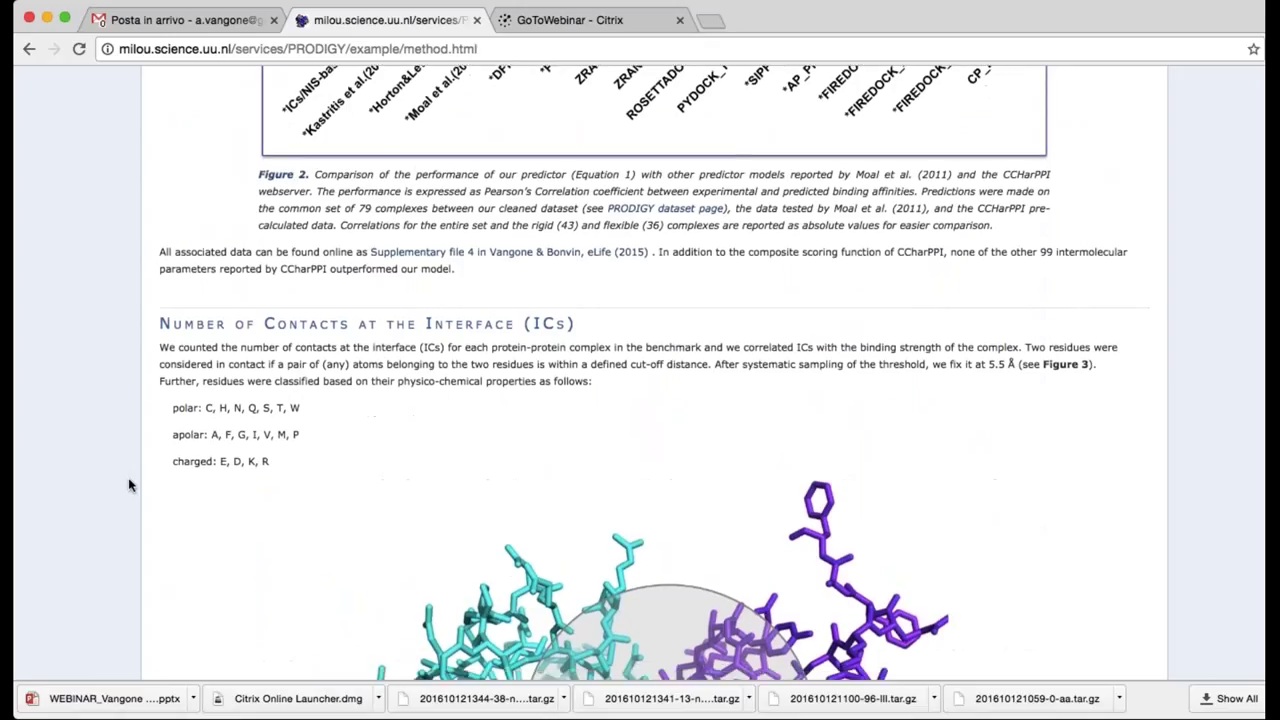
scroll(134, 451, down, 5)
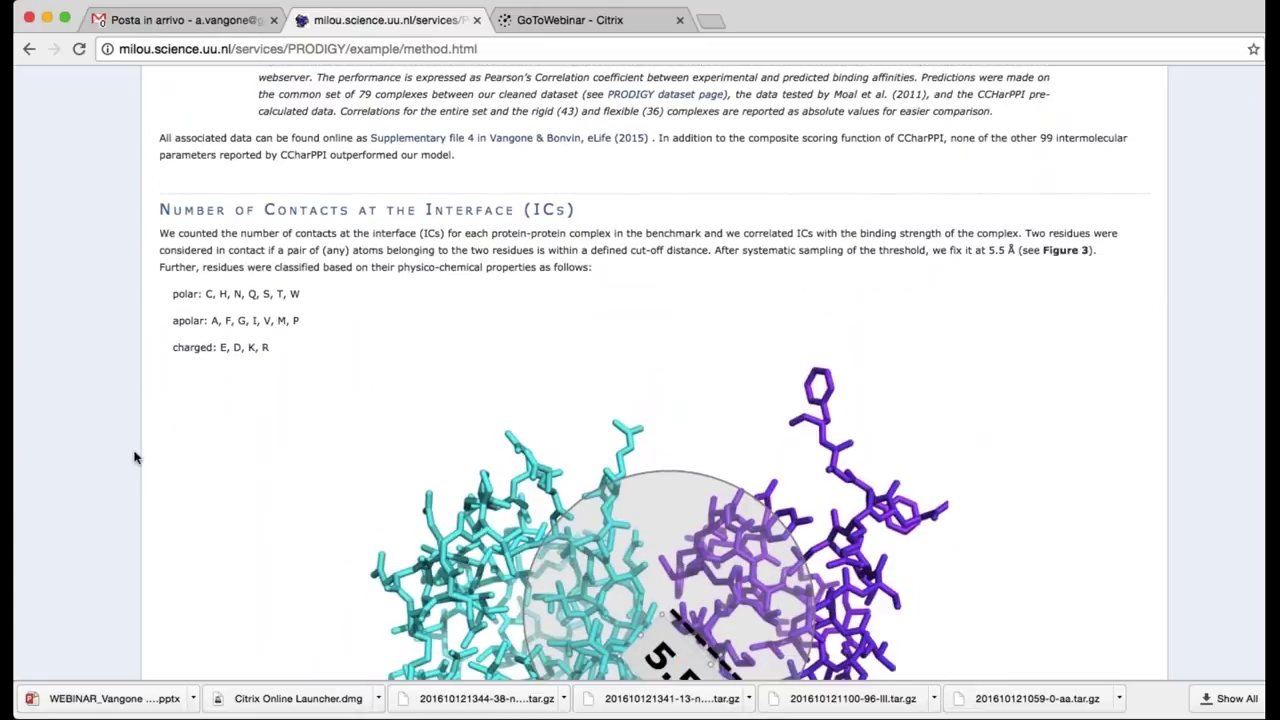
scroll(134, 457, down, 3)
Return to the top and open the Dataset page listing the 81 cleaned complexes
scroll(129, 277, up, 2)
scroll(129, 277, up, 2)
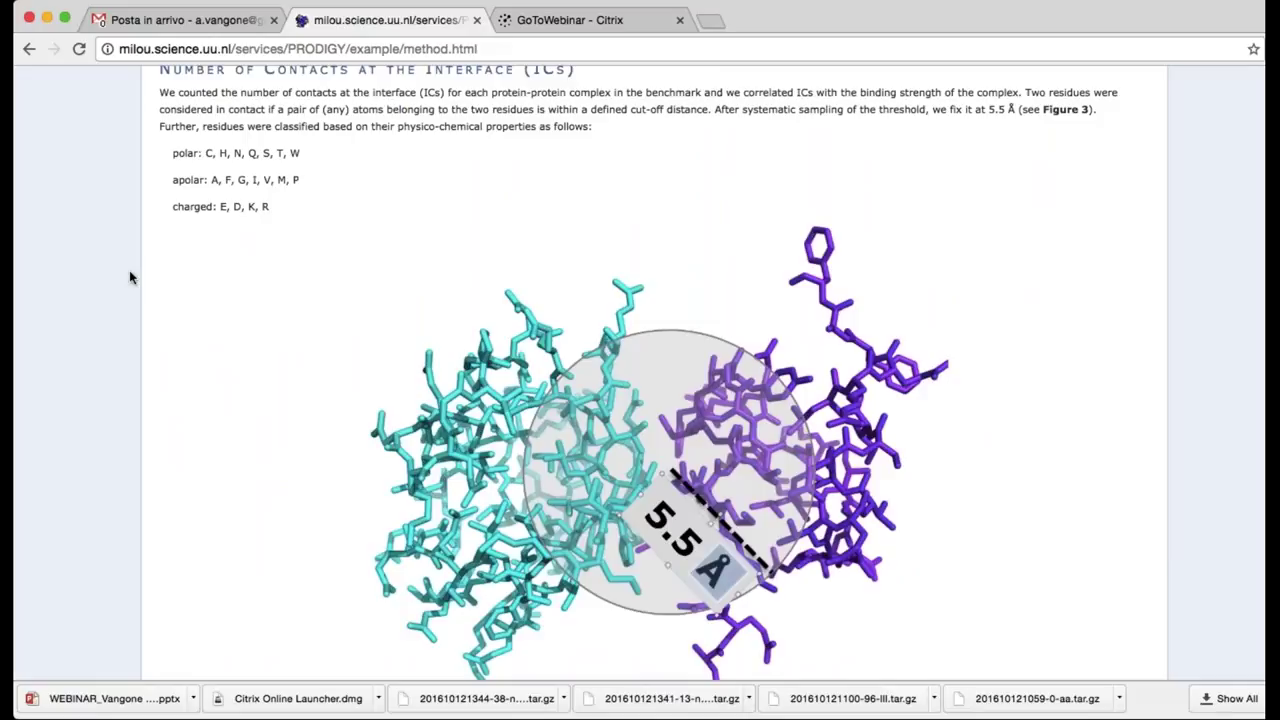
scroll(129, 277, up, 15)
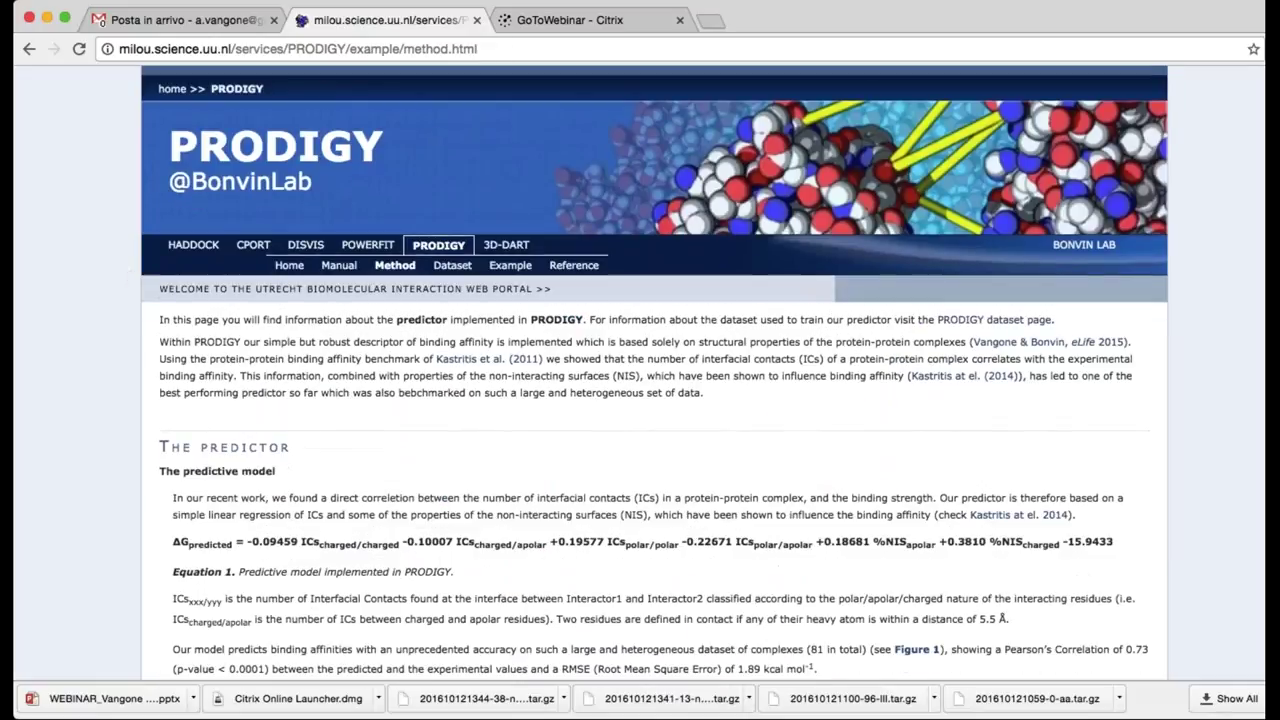
click(452, 265)
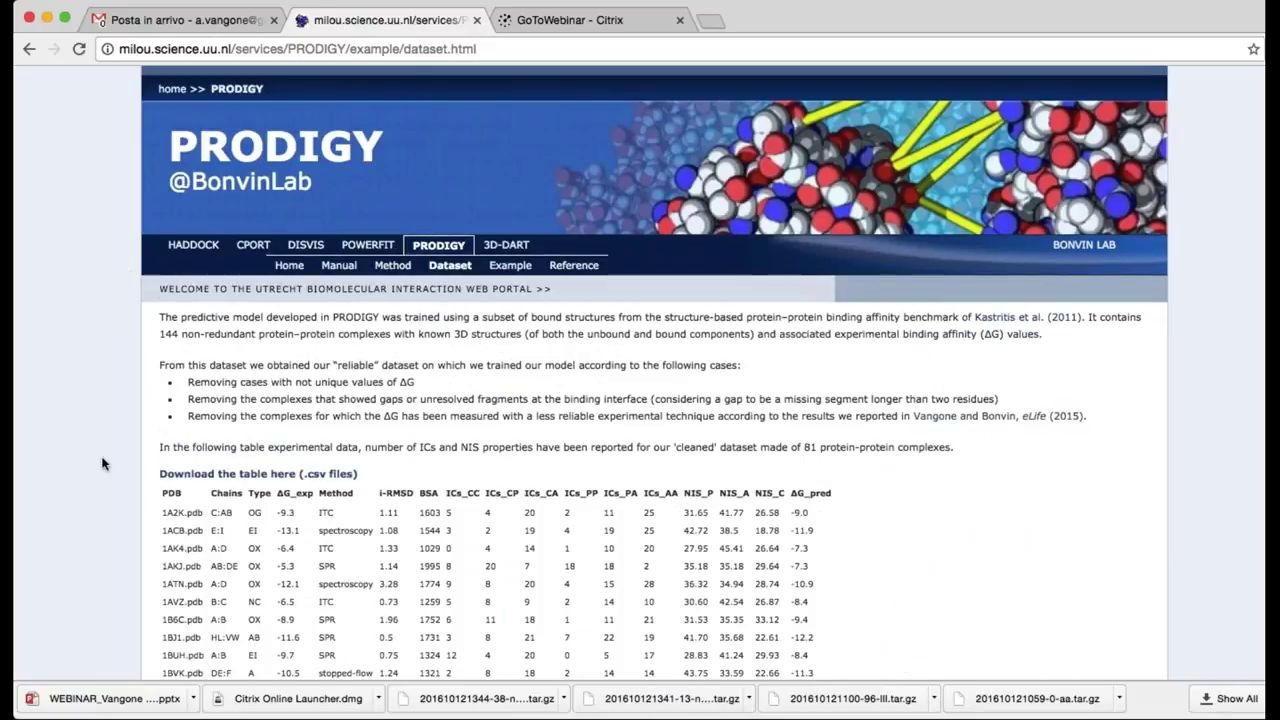
scroll(102, 463, down, 2)
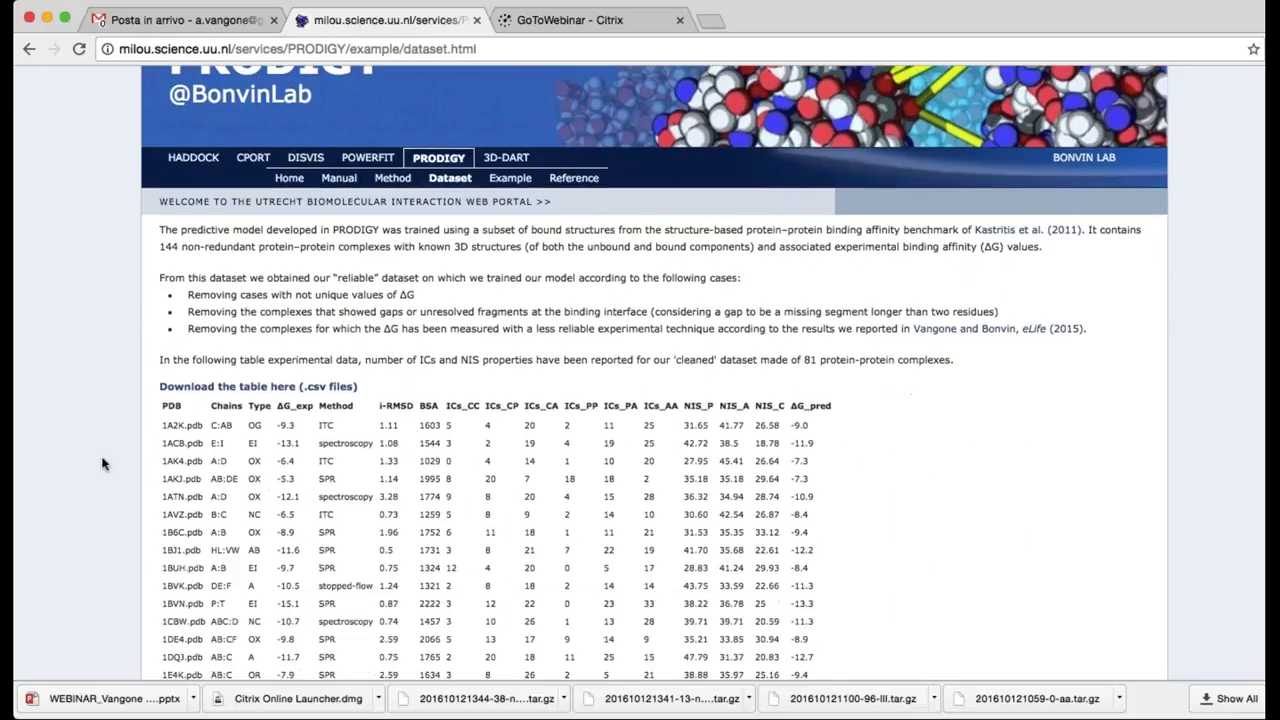
scroll(102, 463, down, 1)
scroll(102, 463, down, 15)
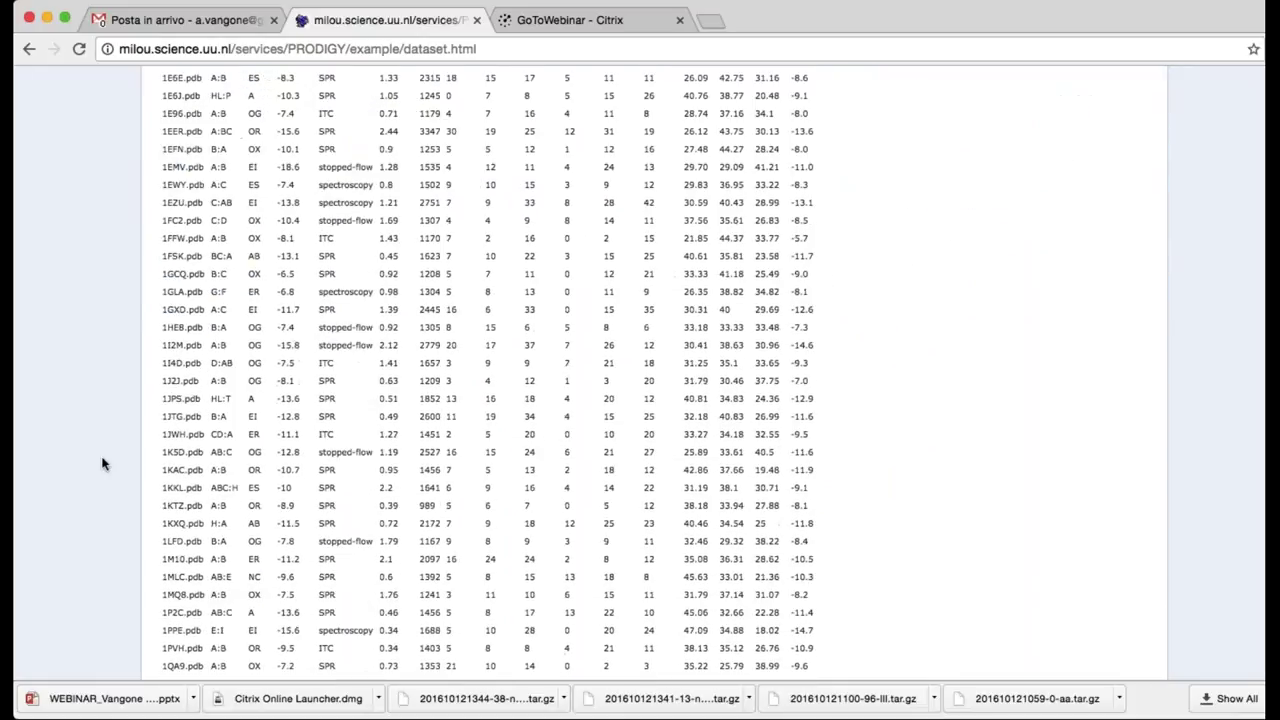
scroll(102, 463, down, 13)
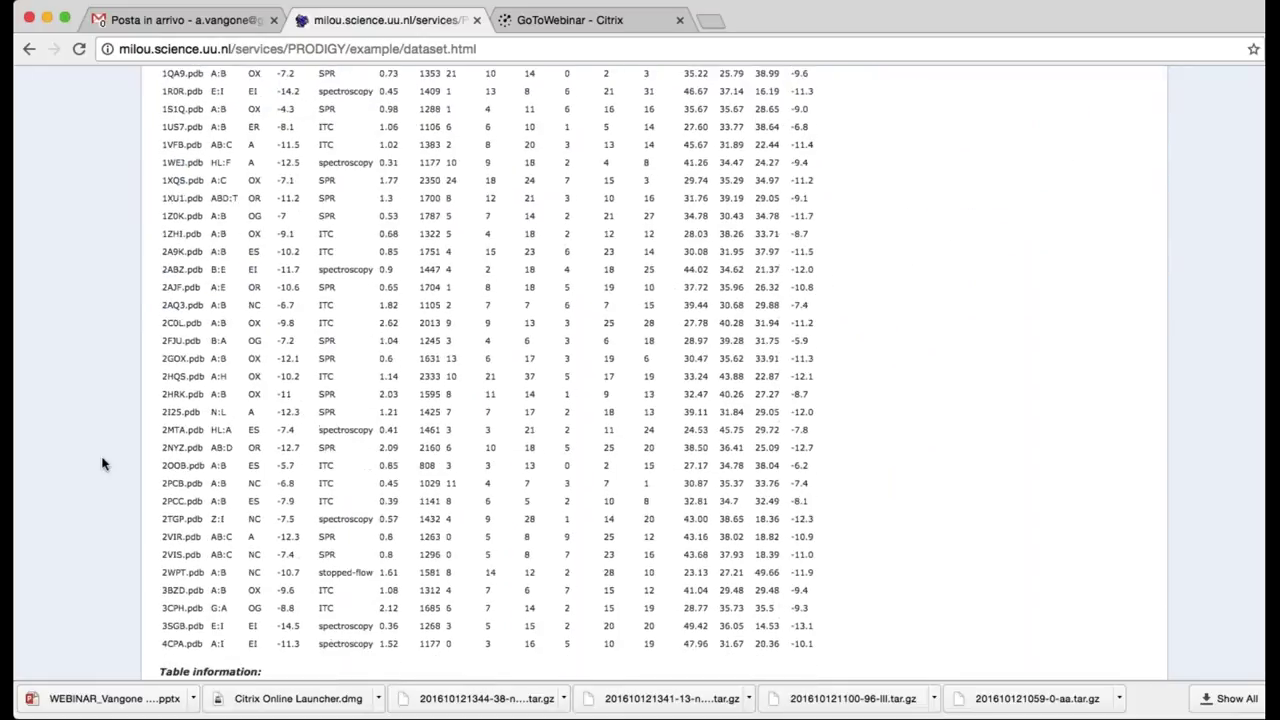
scroll(102, 463, up, 20)
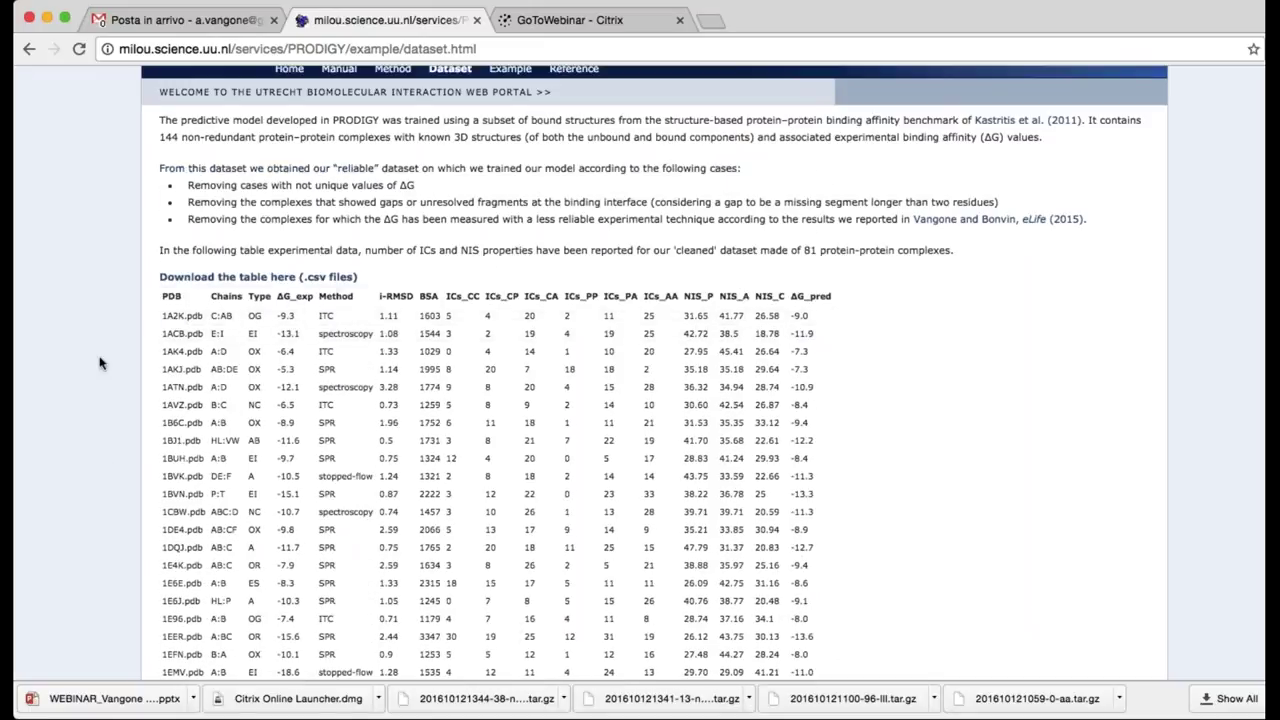
scroll(73, 441, down, 1)
scroll(73, 441, down, 2)
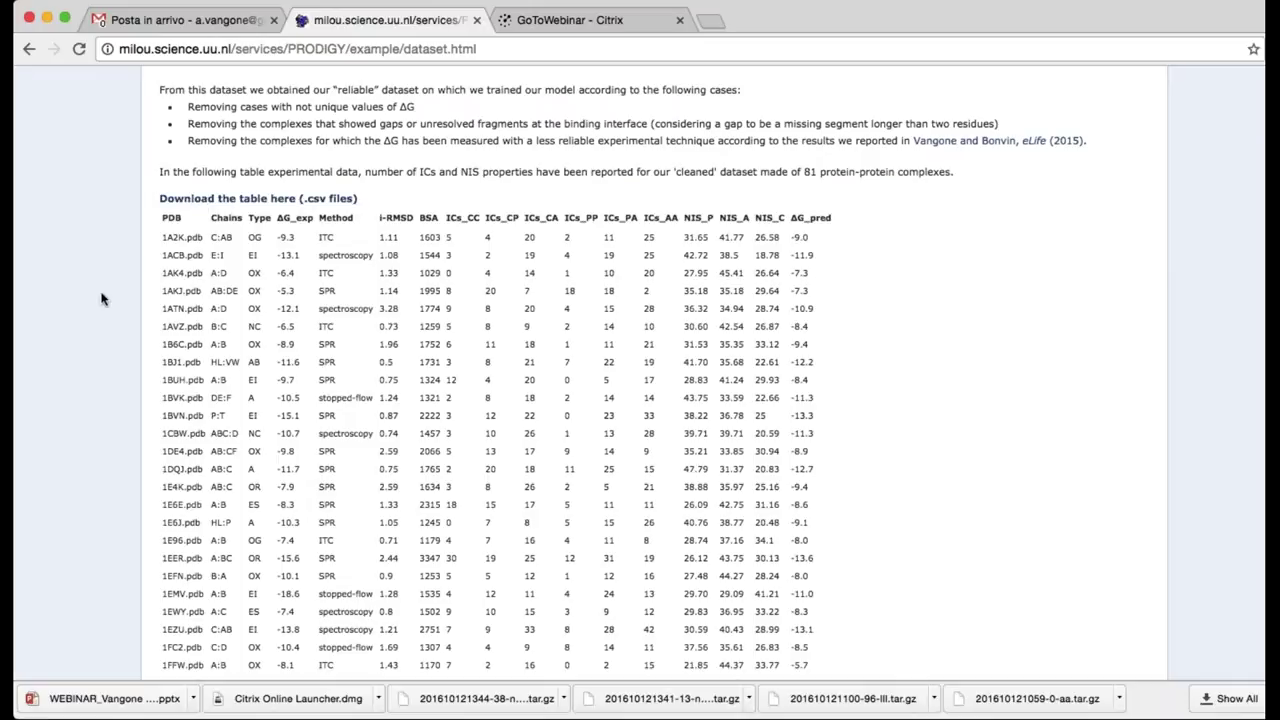
scroll(80, 395, down, 1)
scroll(79, 395, down, 10)
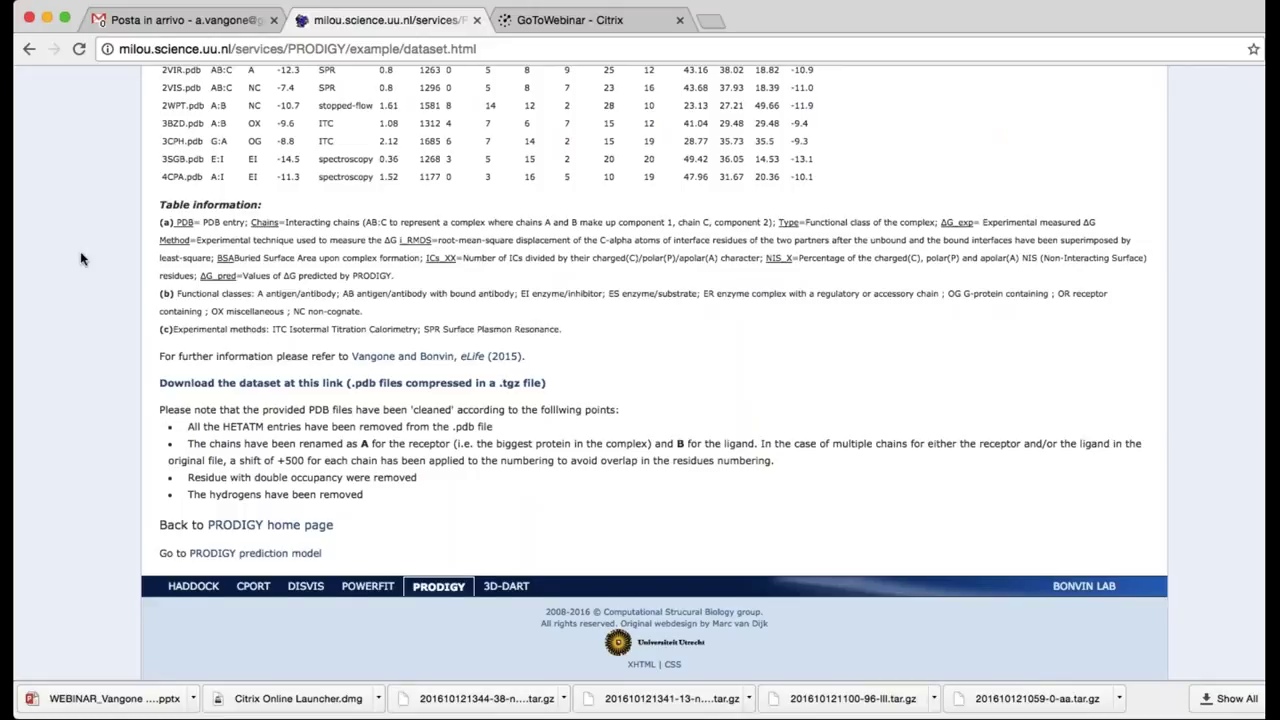
scroll(82, 259, up, 1)
scroll(82, 259, up, 3)
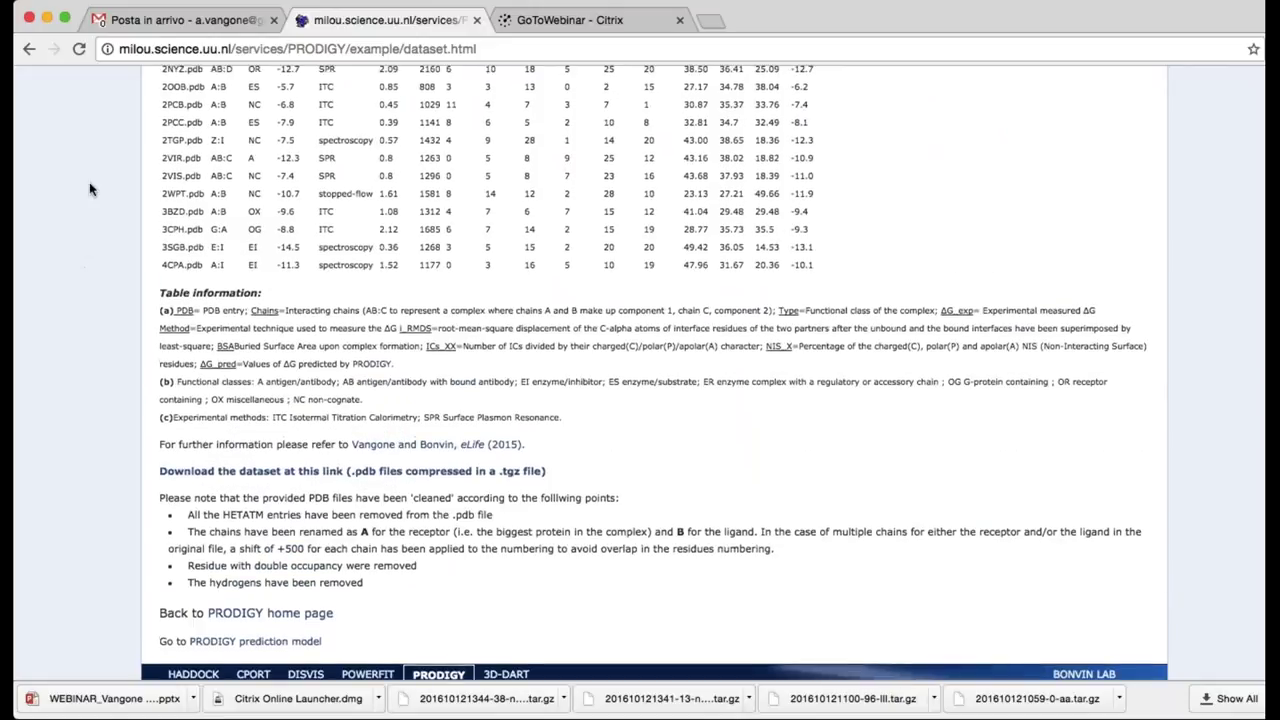
scroll(89, 189, up, 3)
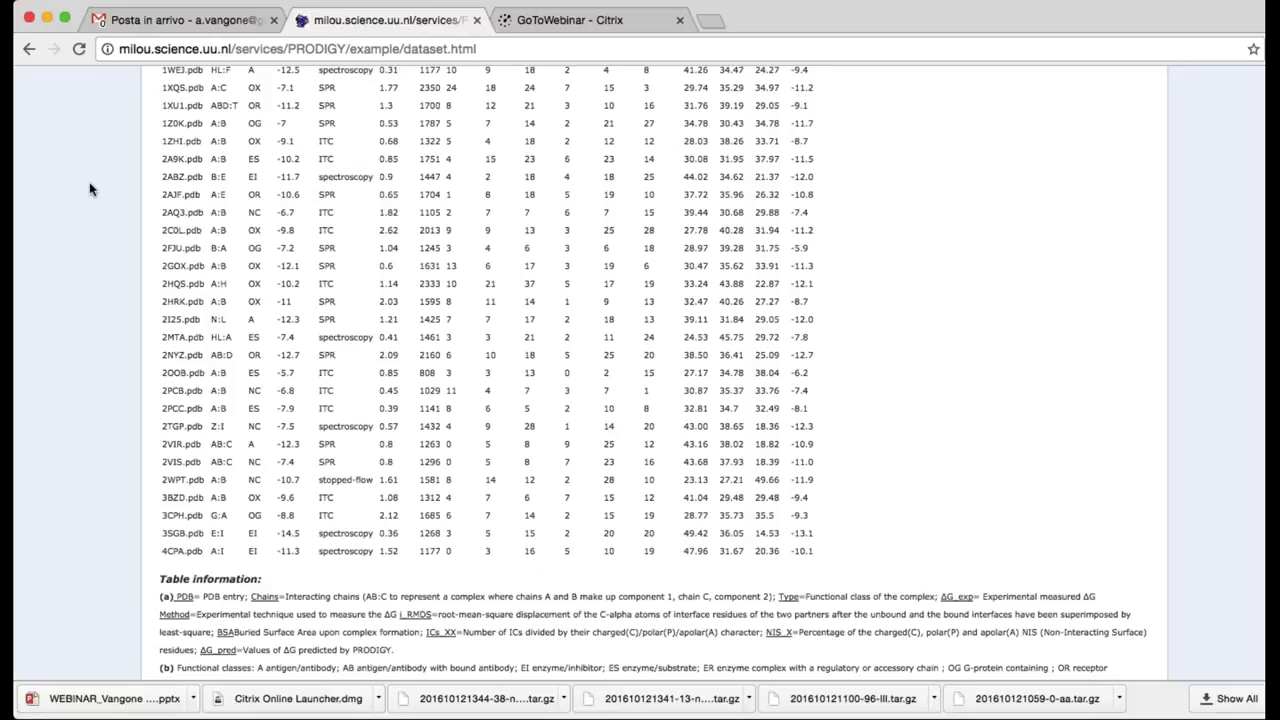
scroll(89, 189, up, 10)
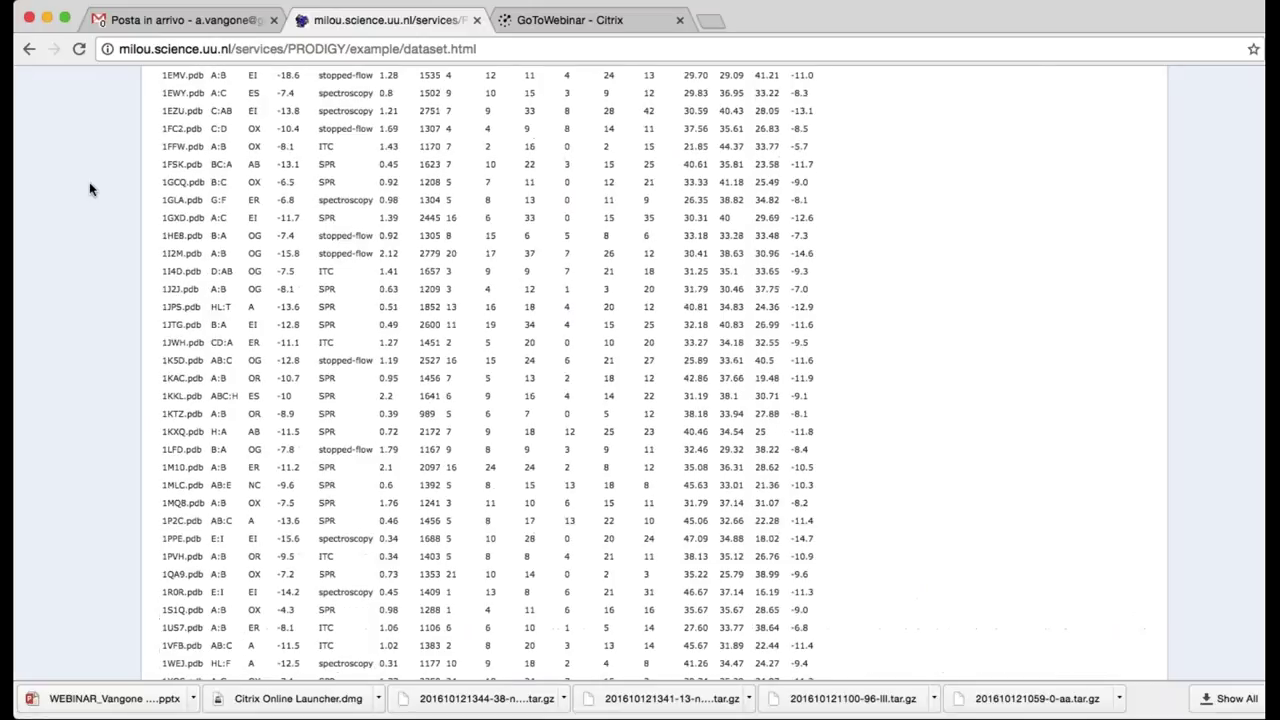
scroll(89, 189, up, 3)
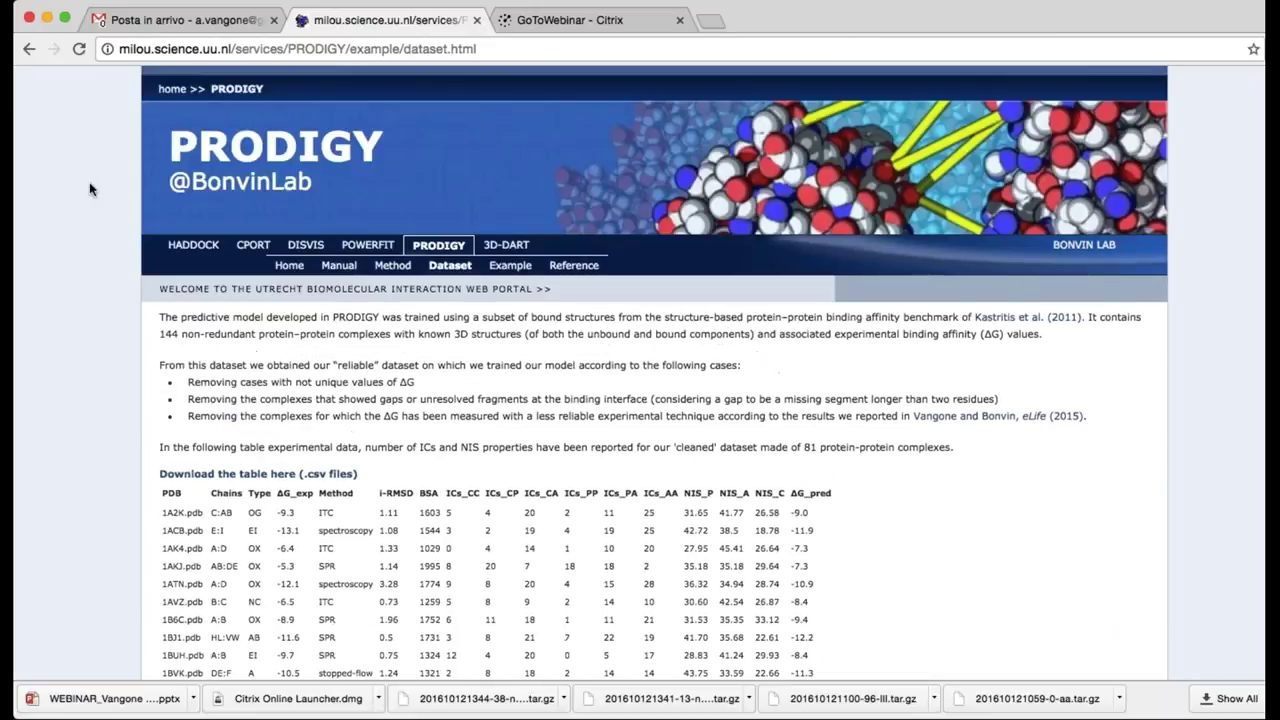
View the Example prediction output page, then the Reference page
click(508, 265)
scroll(105, 397, down, 8)
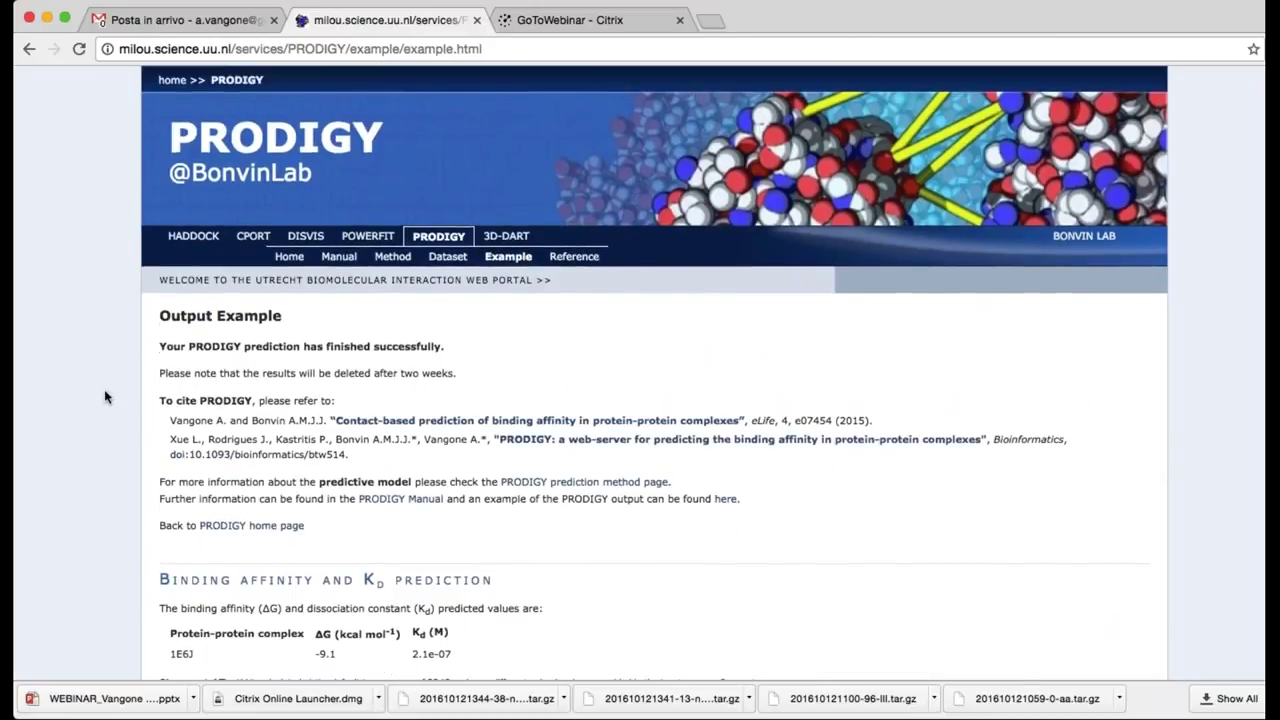
scroll(105, 397, up, 5)
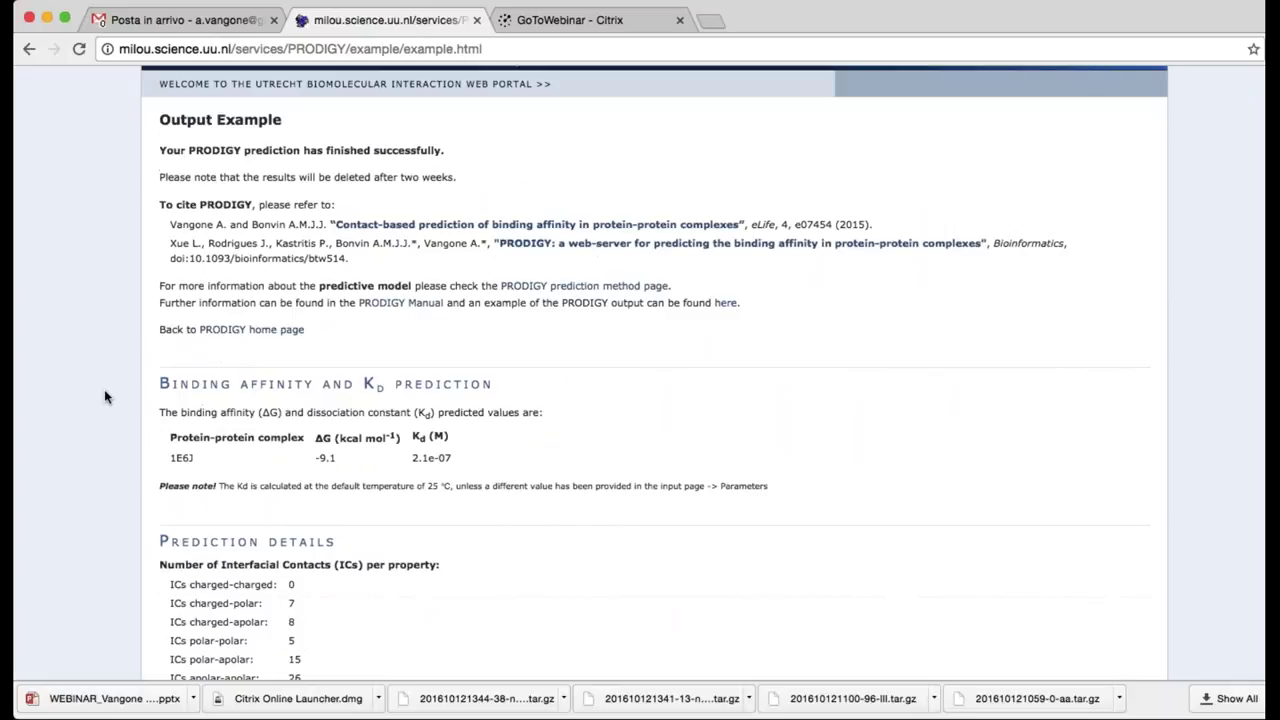
click(578, 266)
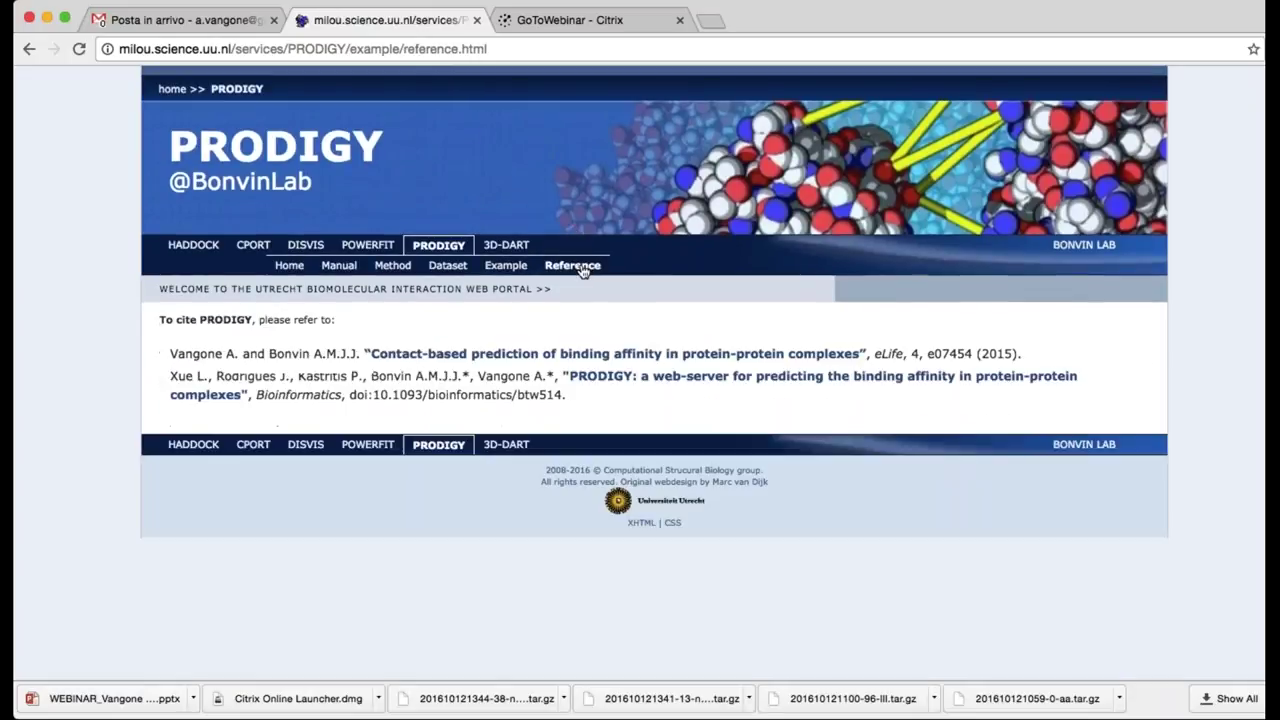
Return to the PRODIGY home page and bring the Upload your file form into view
click(289, 265)
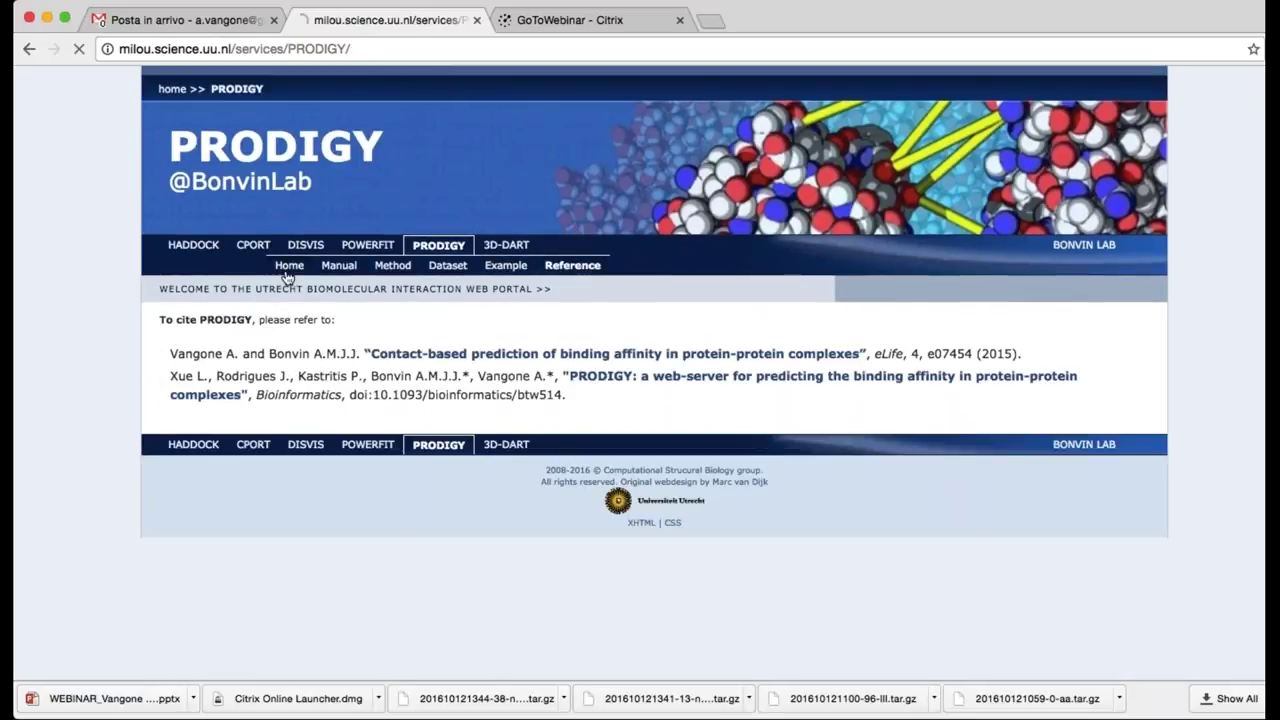
scroll(98, 380, down, 5)
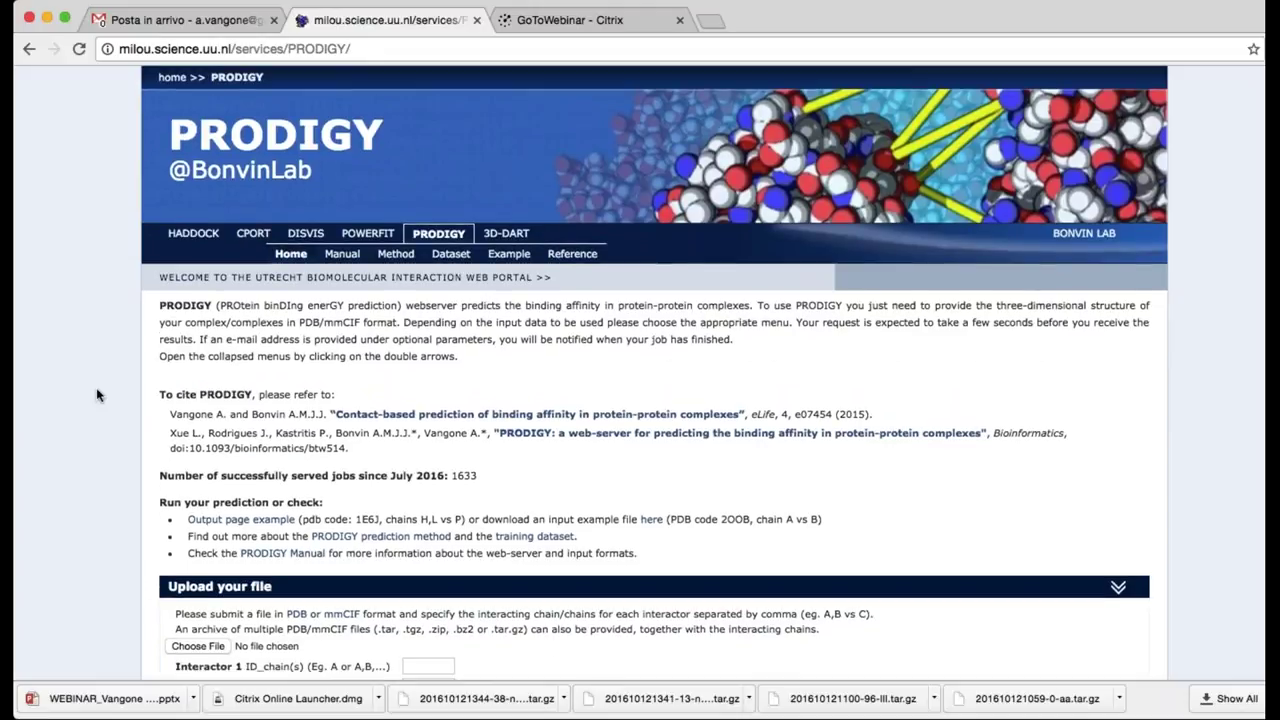
scroll(98, 395, down, 2)
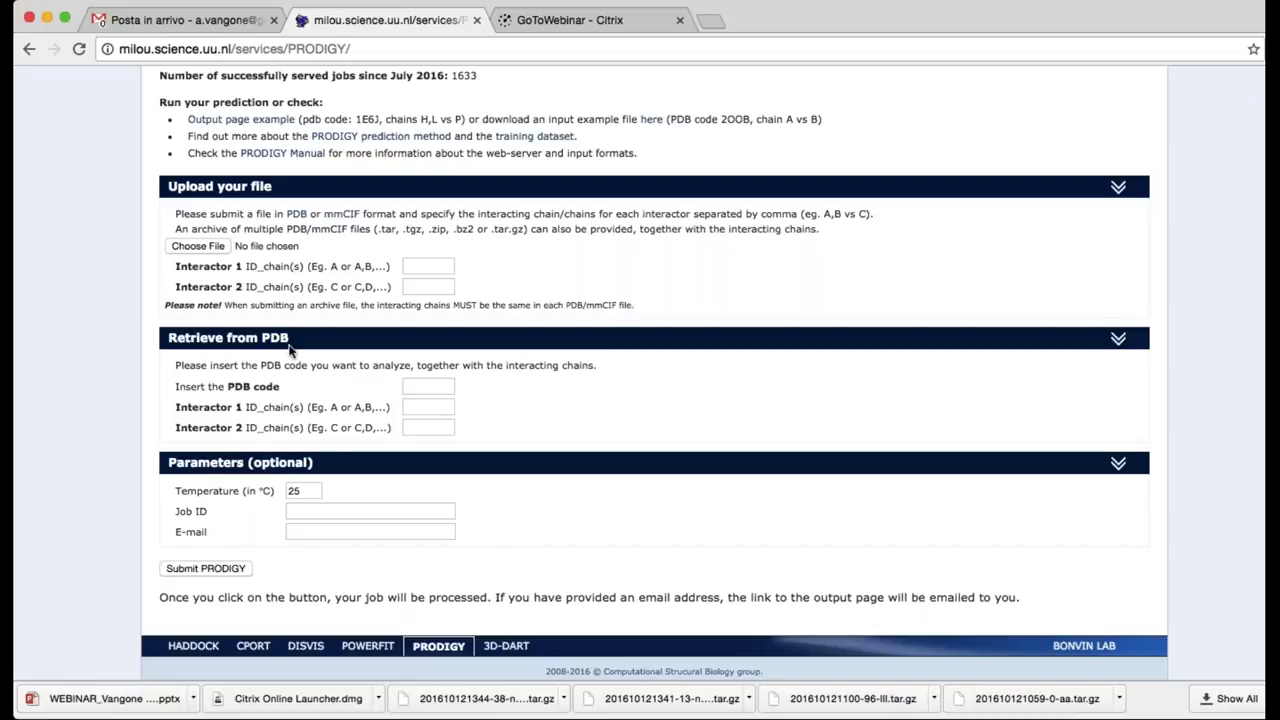
Upload 2OOB.pdb with interactor chains a and B
click(208, 249)
key(Return)
click(420, 268)
text(a)
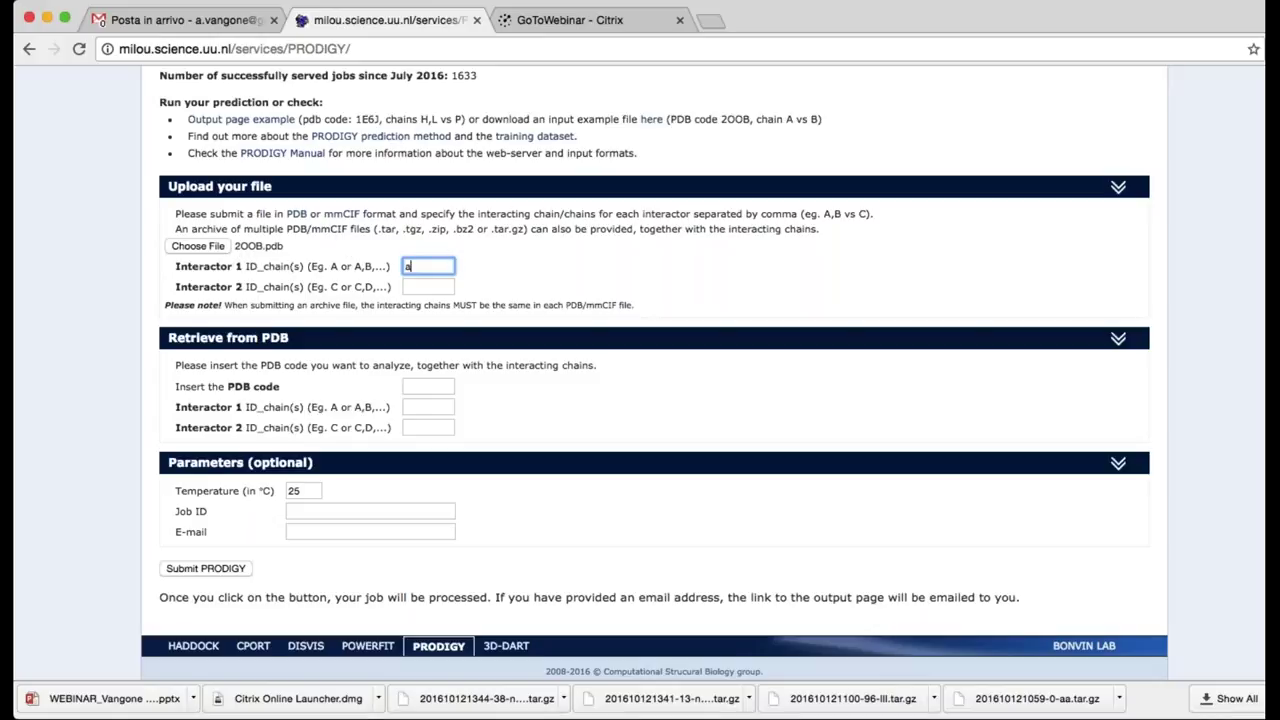
click(418, 287)
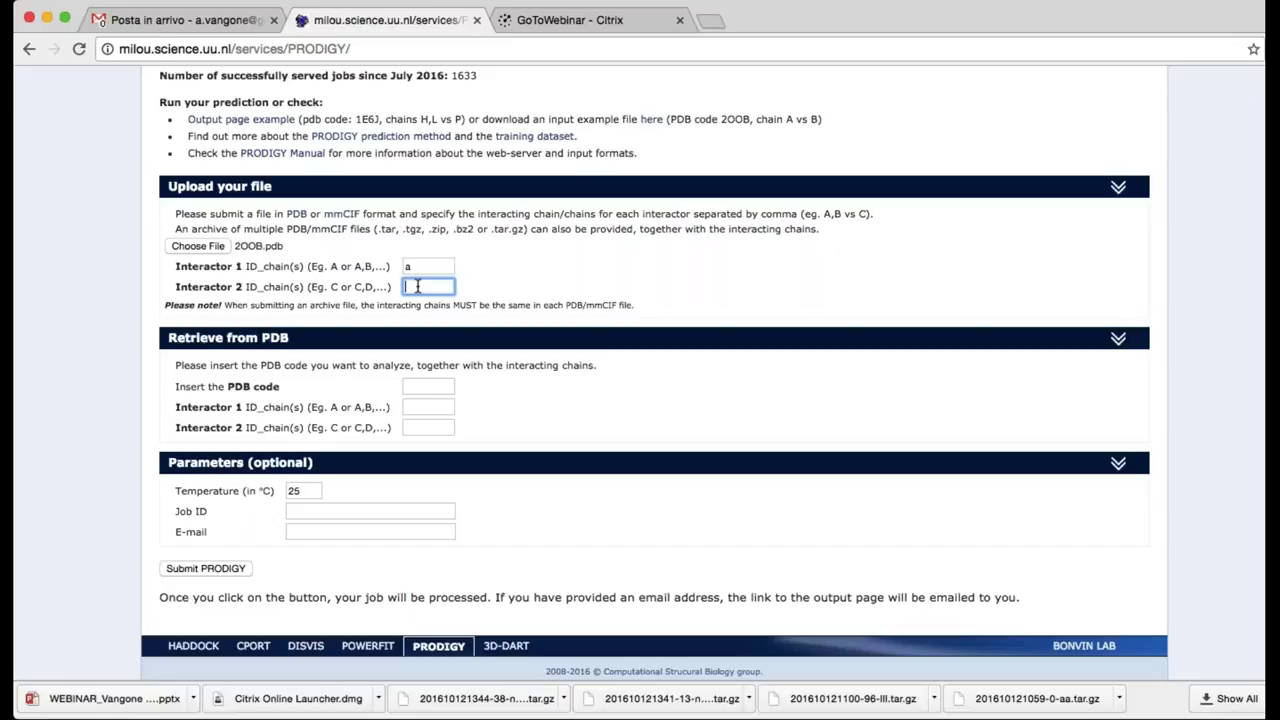
text(B)
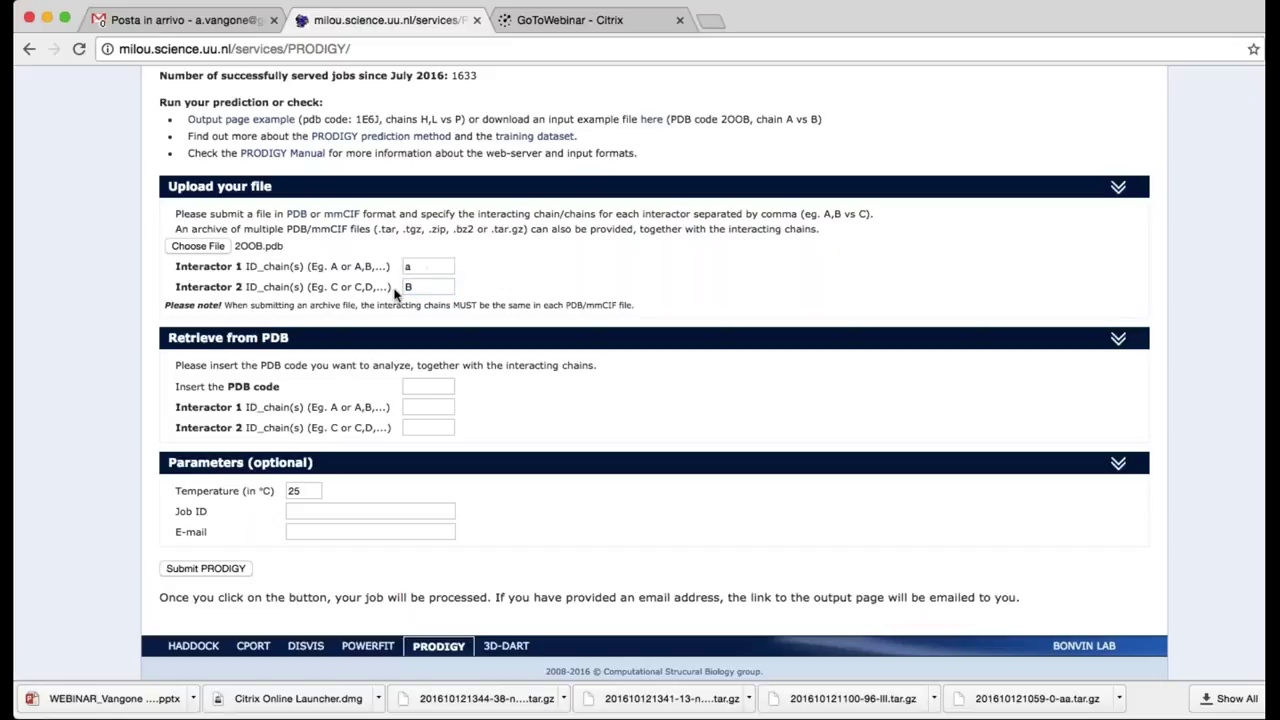
Name the job webinar_1, add a notification e-mail address, and submit at 25 °C
click(410, 266)
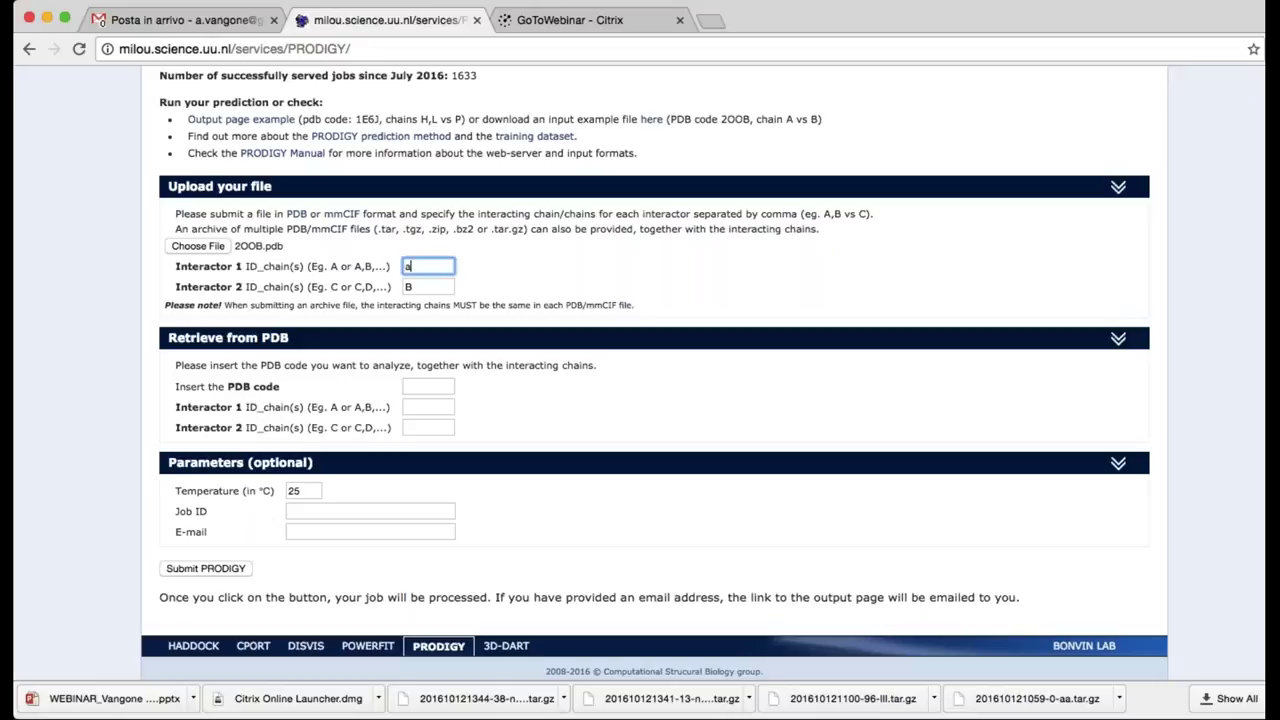
scroll(322, 390, down, 2)
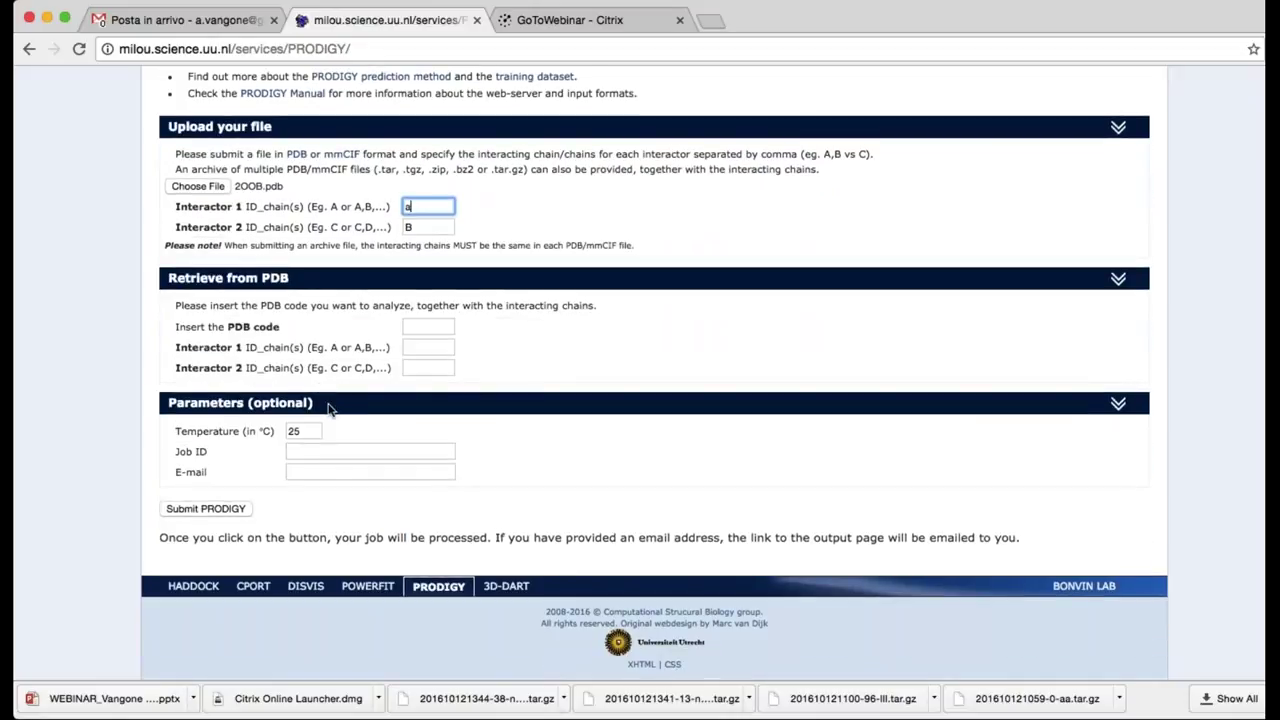
click(305, 432)
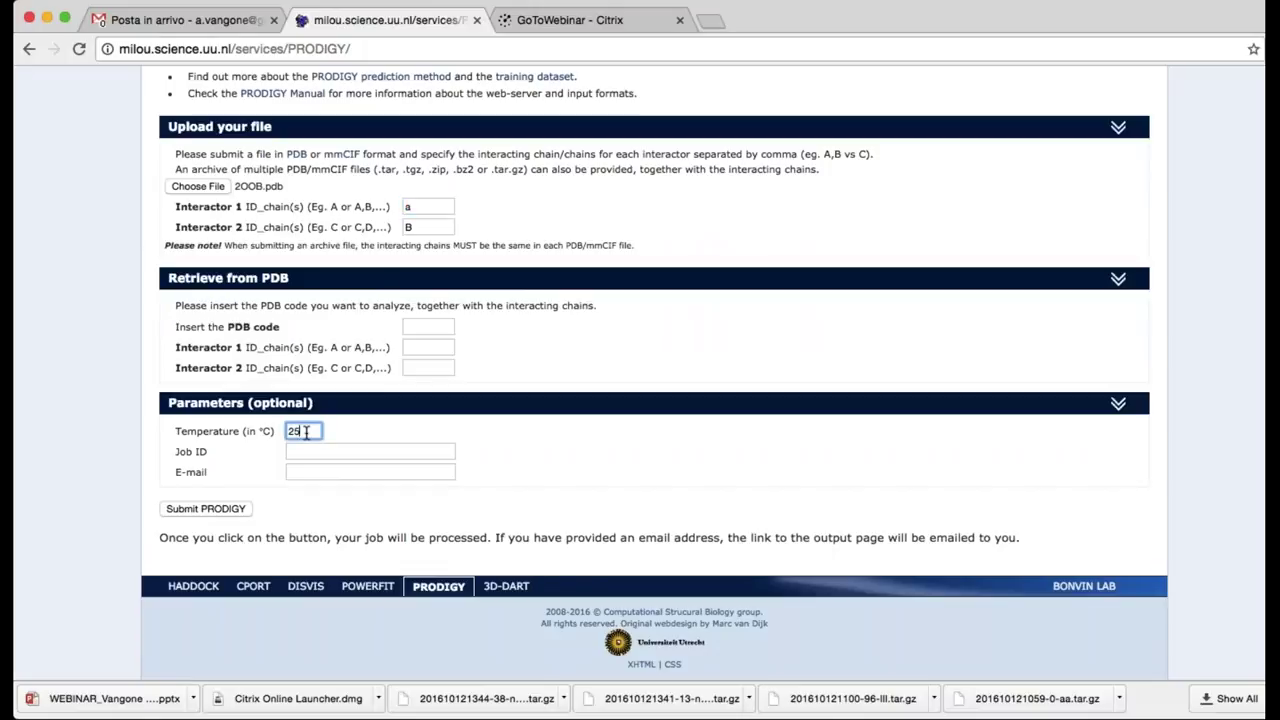
click(310, 451)
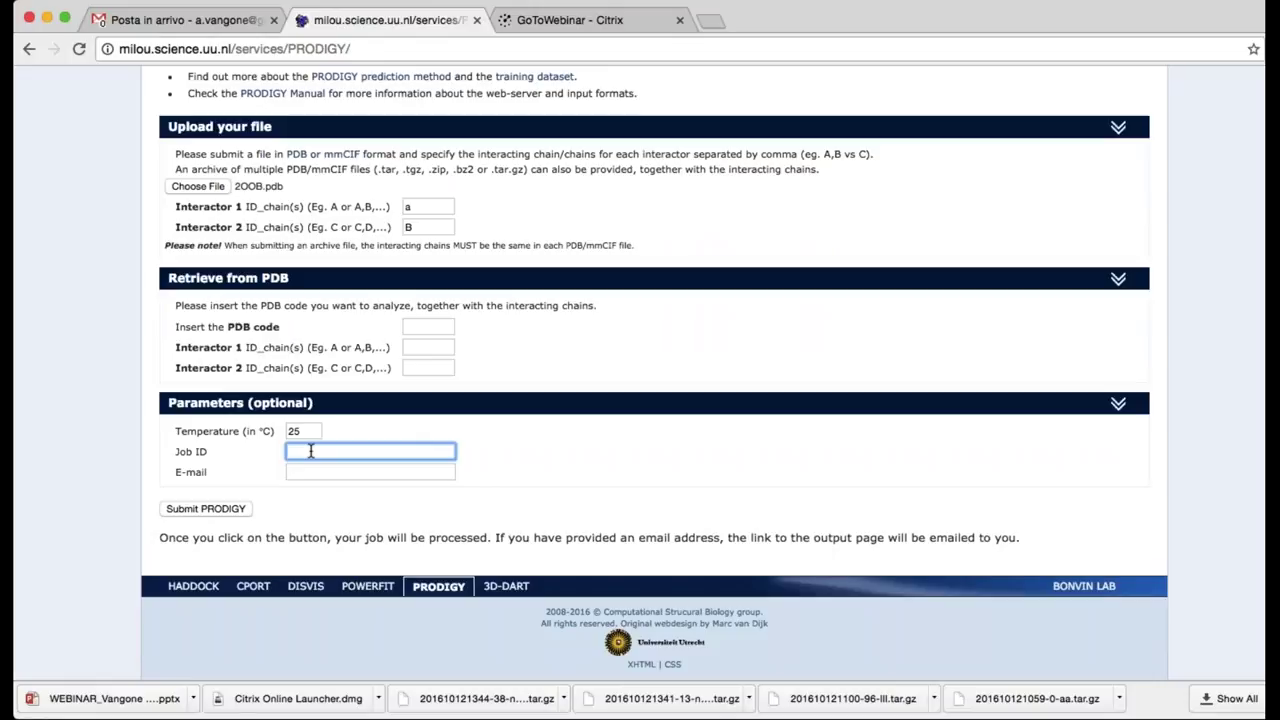
text(webina)
key(BackSpace)
text(ar_1)
click(331, 471)
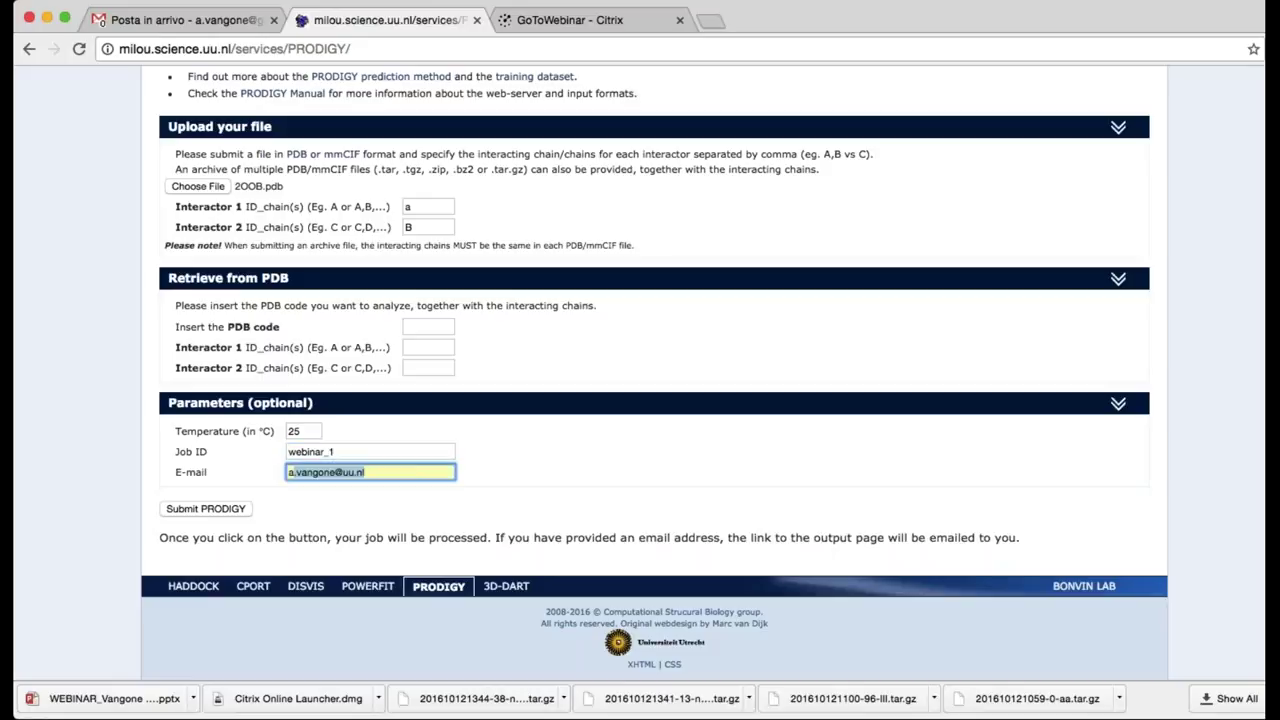
click(199, 510)
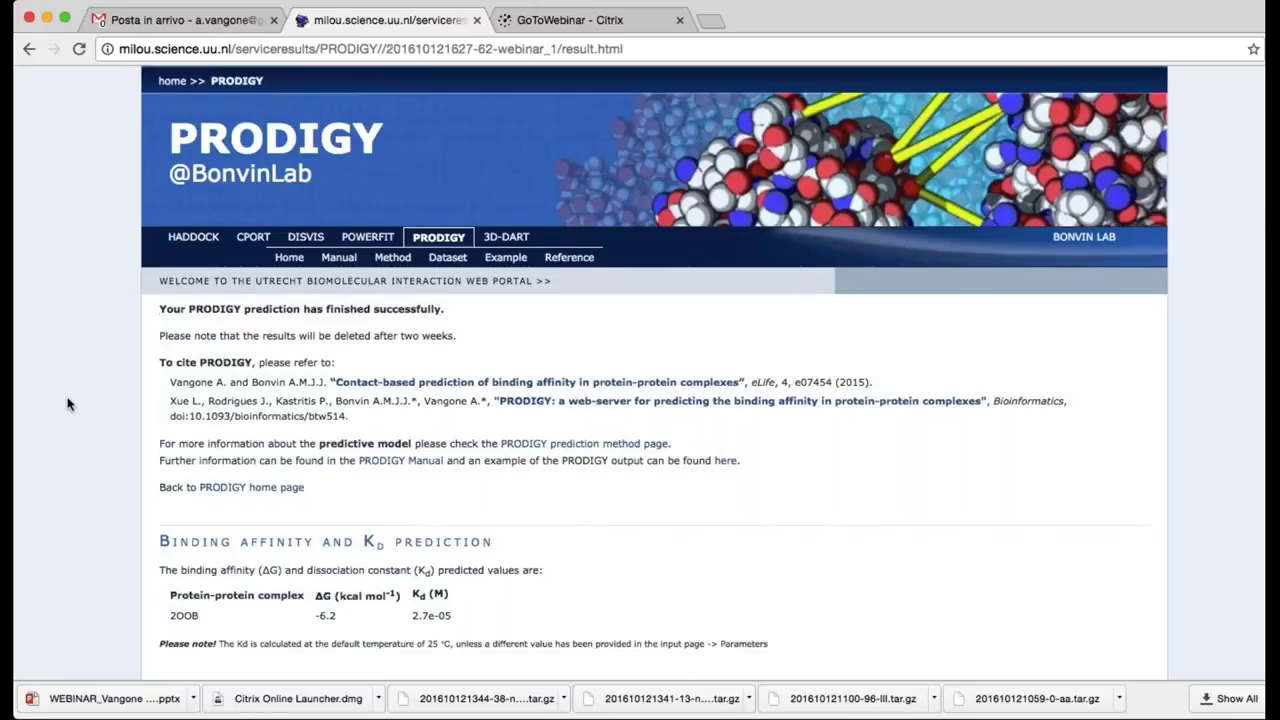
Review the 2OOB results: ΔG −6.2 kcal/mol, Kd 2.7e-05 M, and the interfacial contact counts
scroll(67, 403, down, 1)
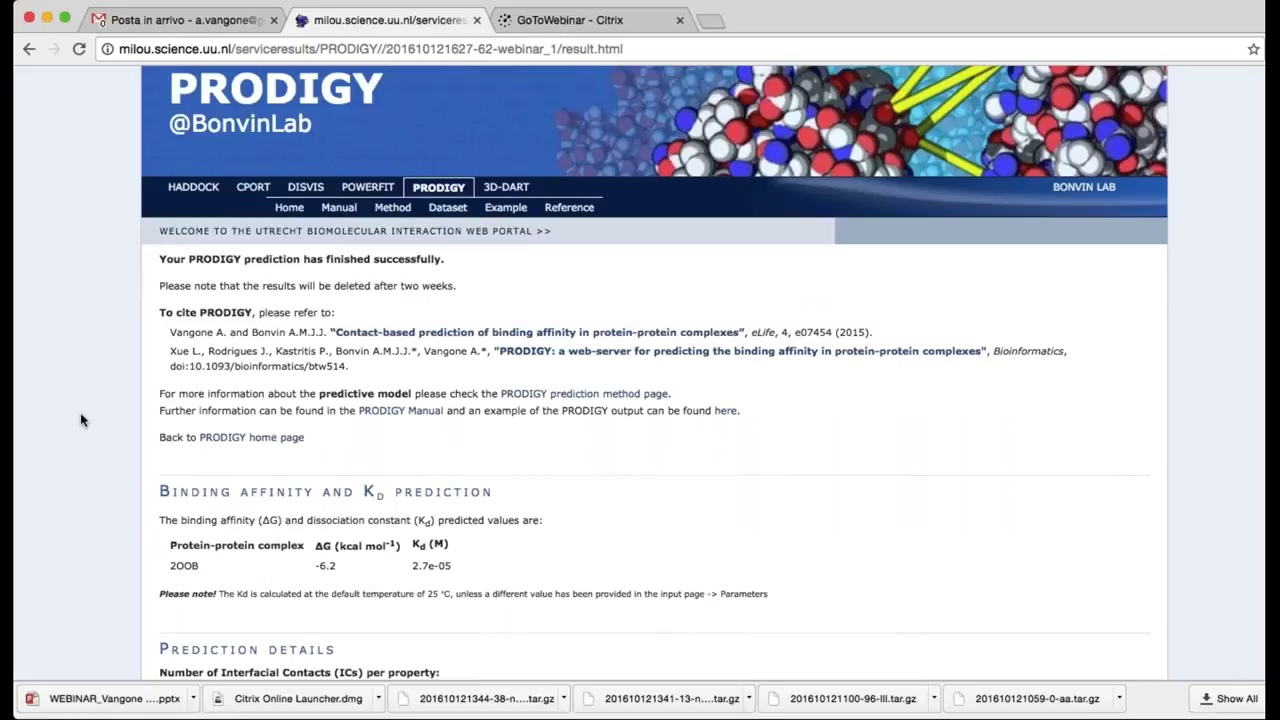
scroll(63, 440, down, 4)
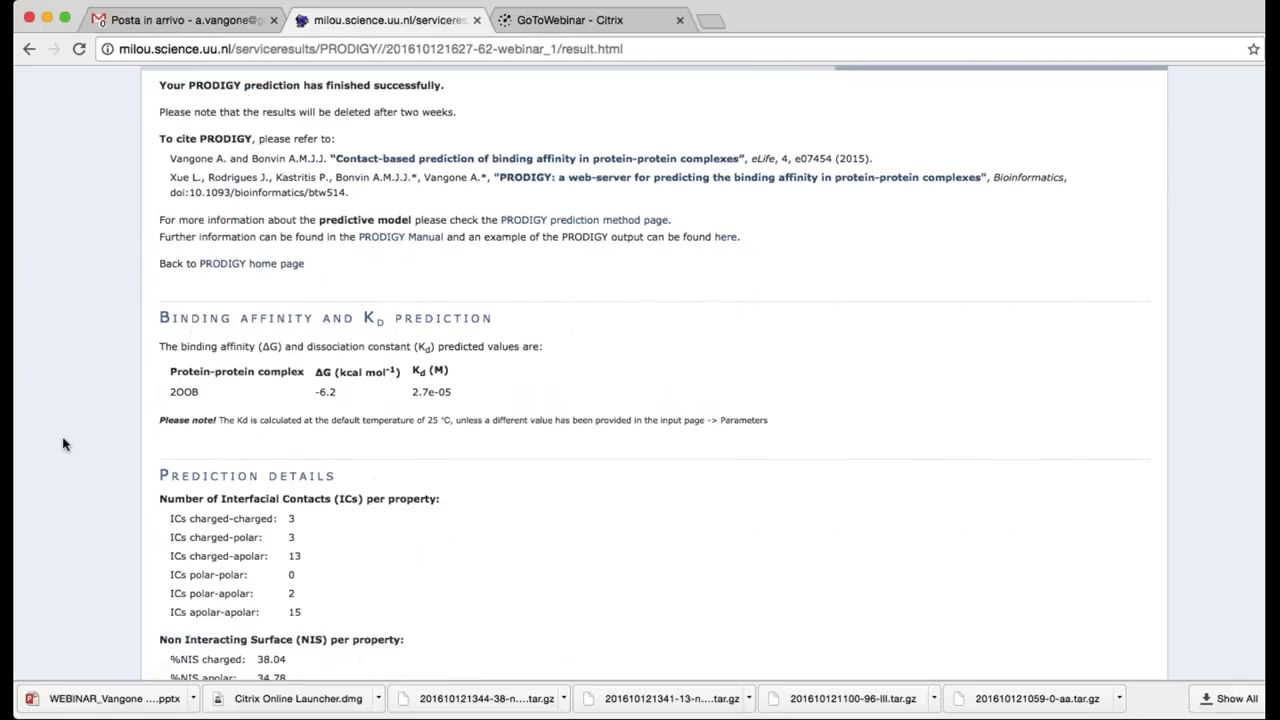
scroll(88, 397, down, 4)
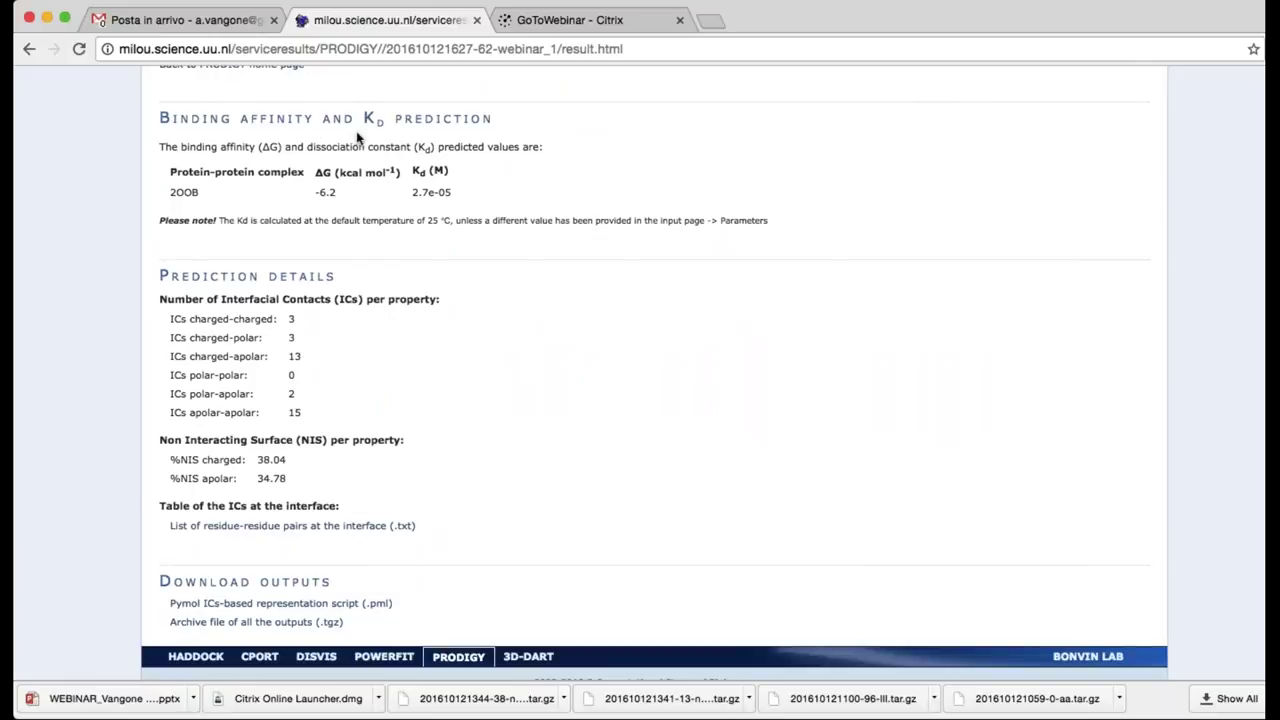
double_click(329, 192)
click(329, 192)
double_click(430, 192)
click(469, 195)
scroll(487, 416, down, 1)
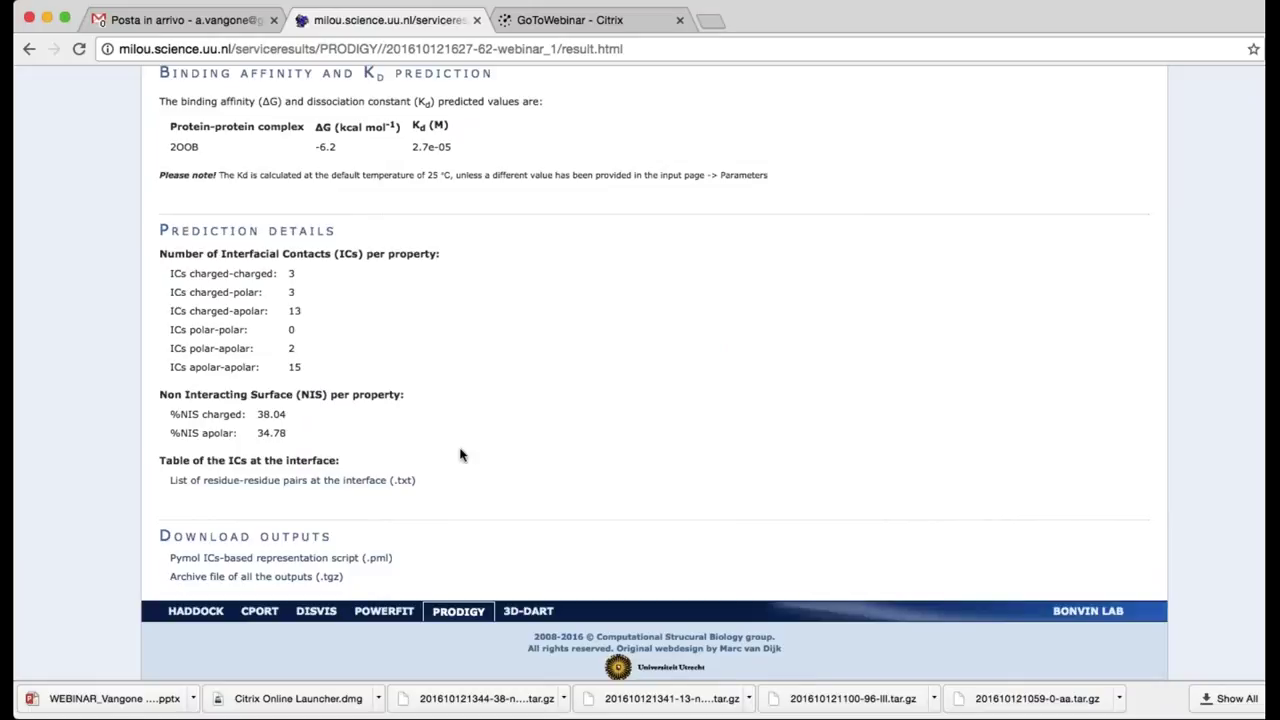
scroll(460, 455, down, 1)
scroll(460, 455, down, 1)
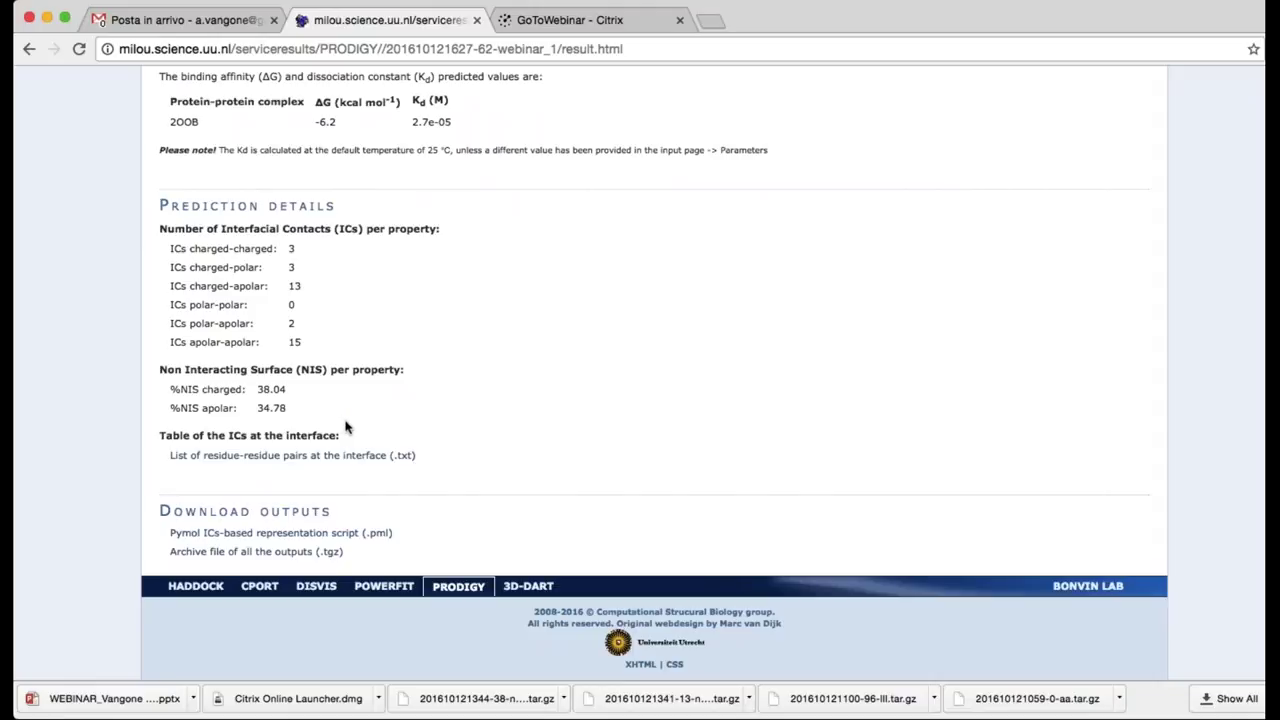
Inspect the residue-pair interface list and the PyMOL .pml script, returning to the results each time
click(344, 456)
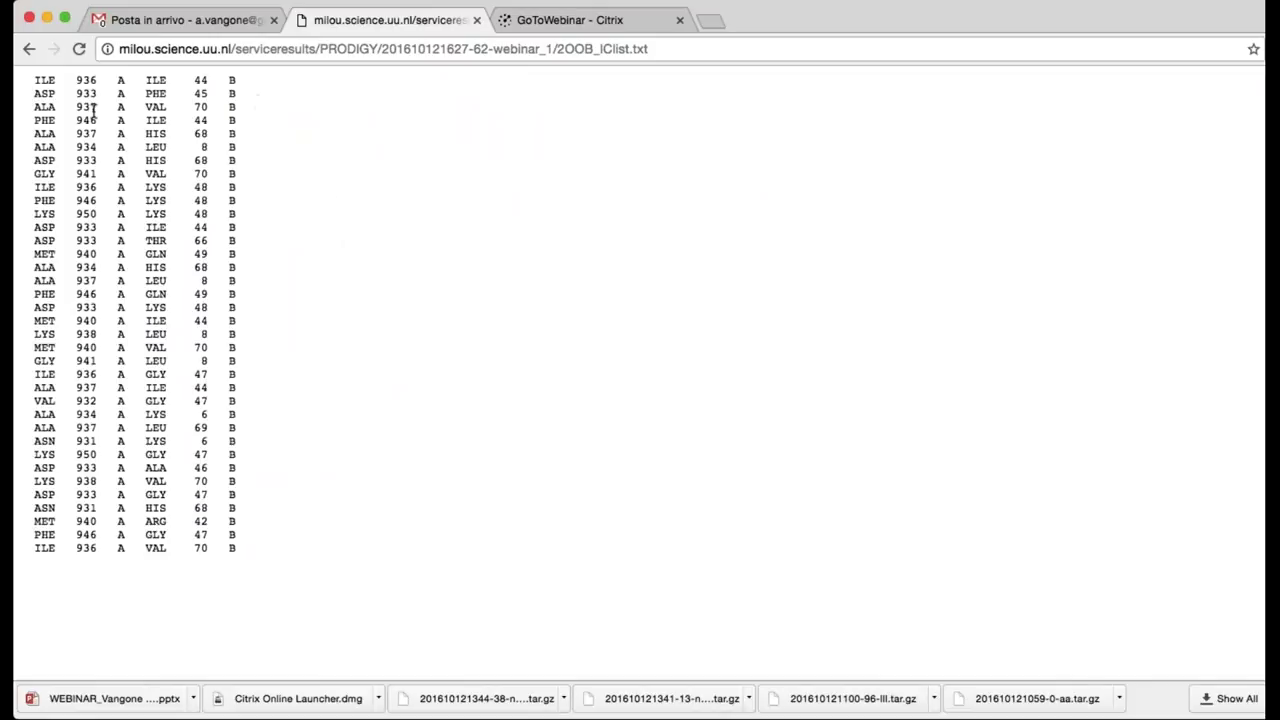
drag(27, 147, 250, 151)
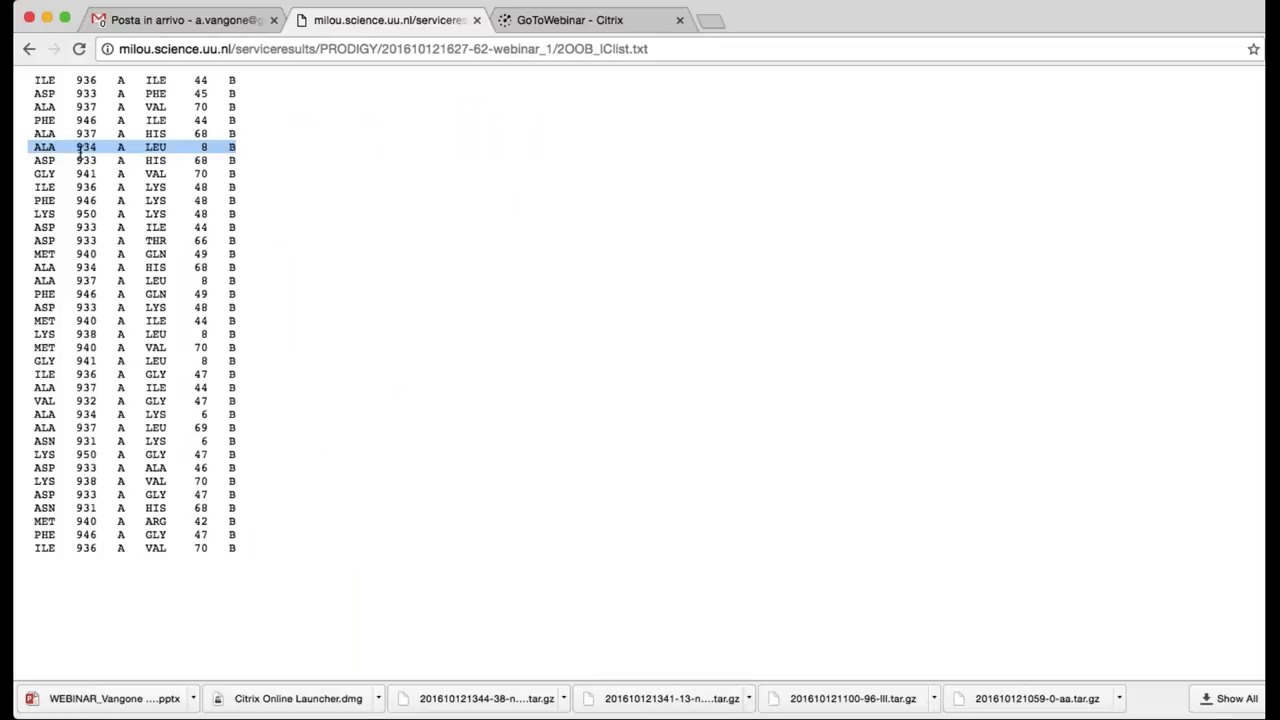
click(144, 150)
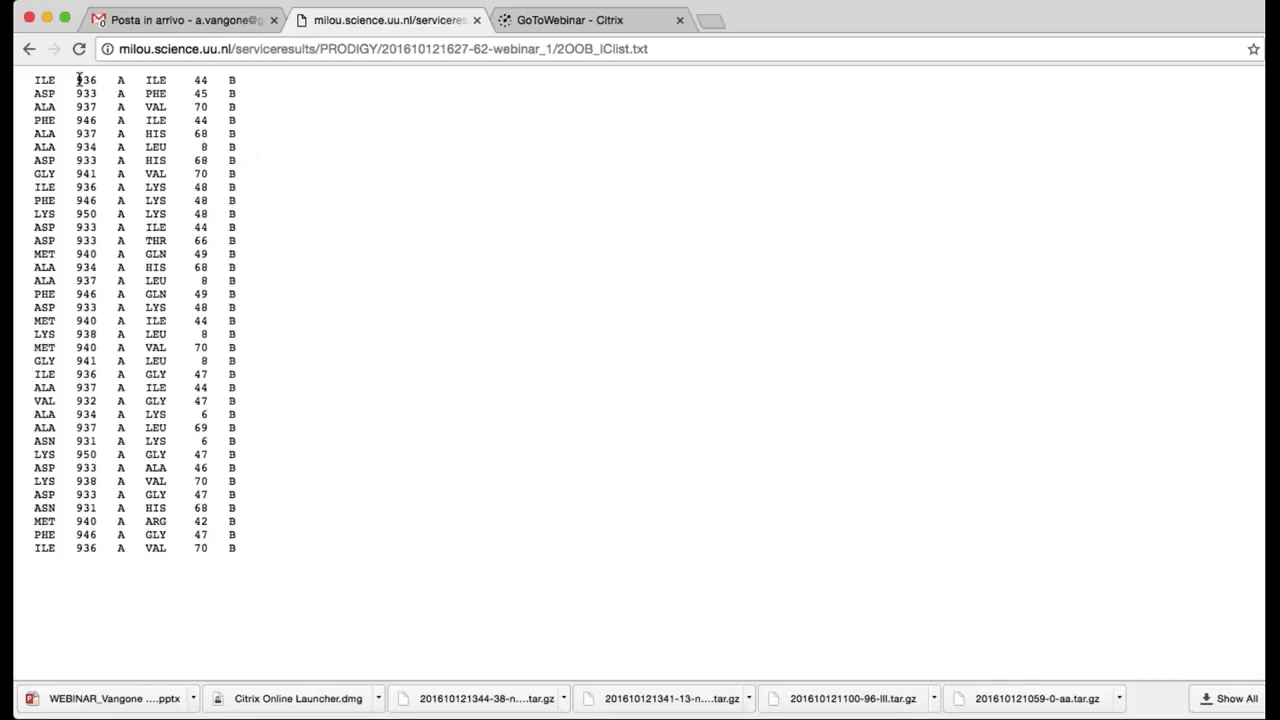
click(29, 49)
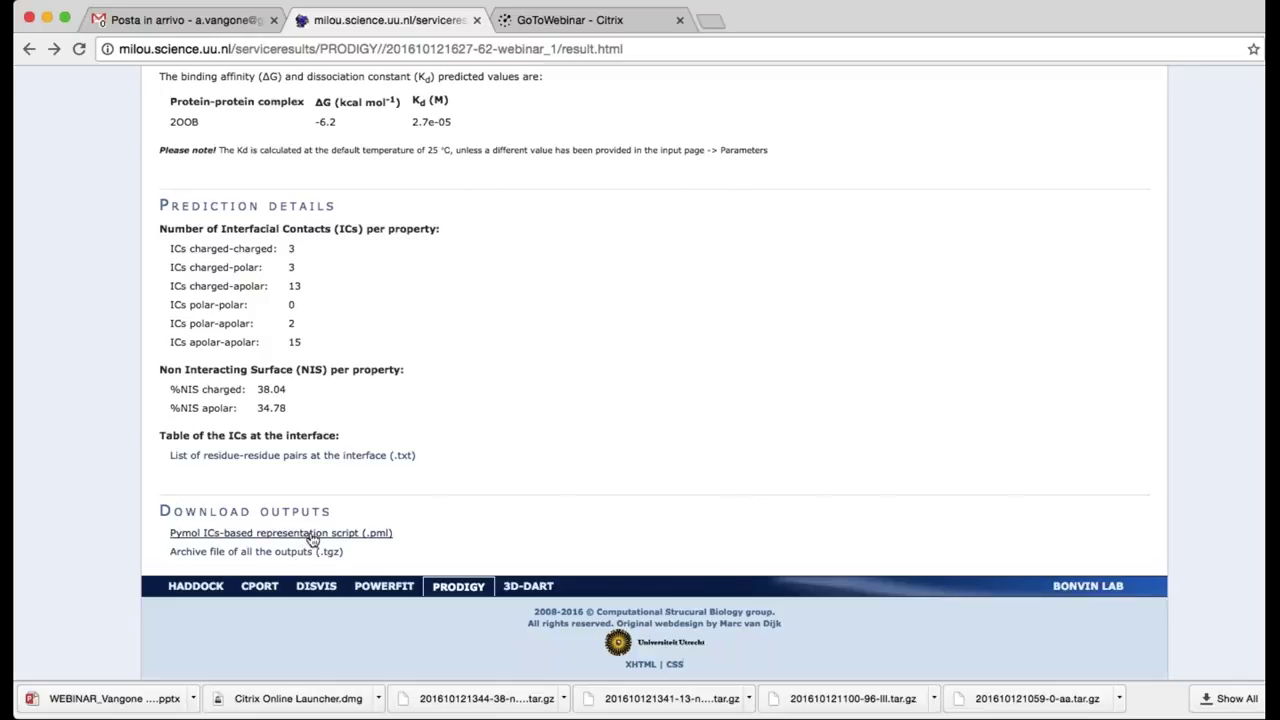
click(377, 534)
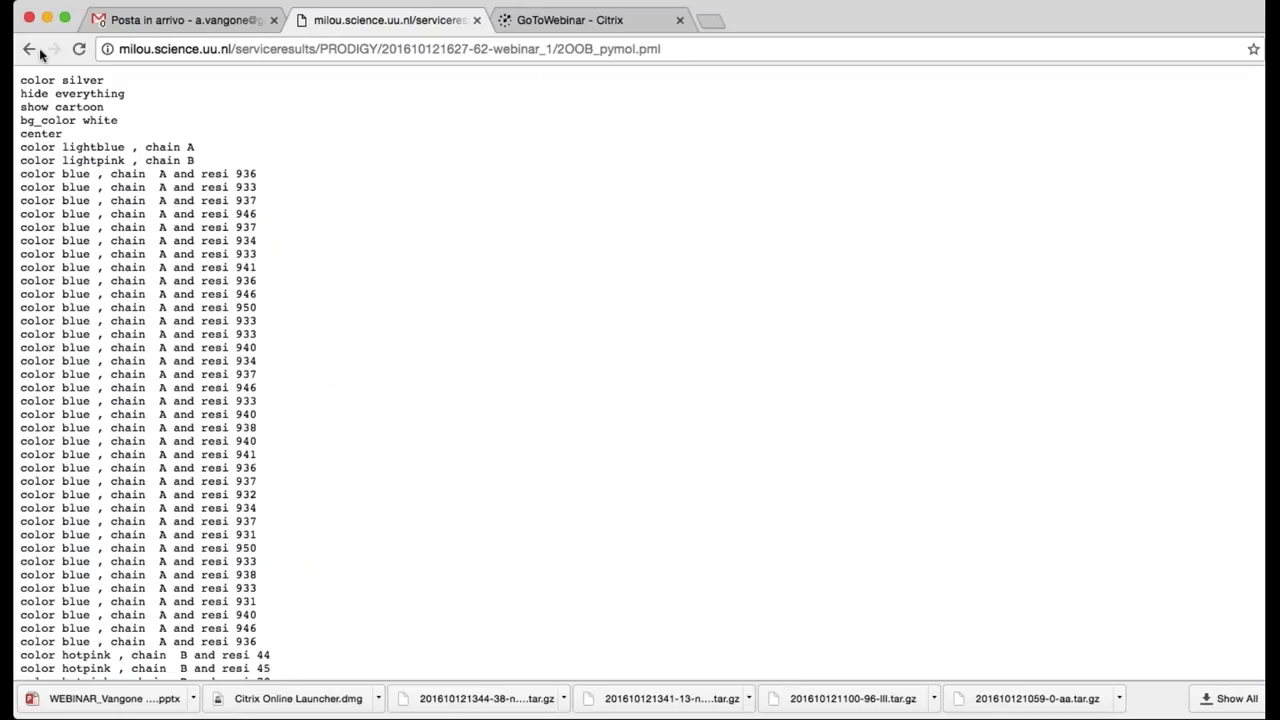
click(29, 49)
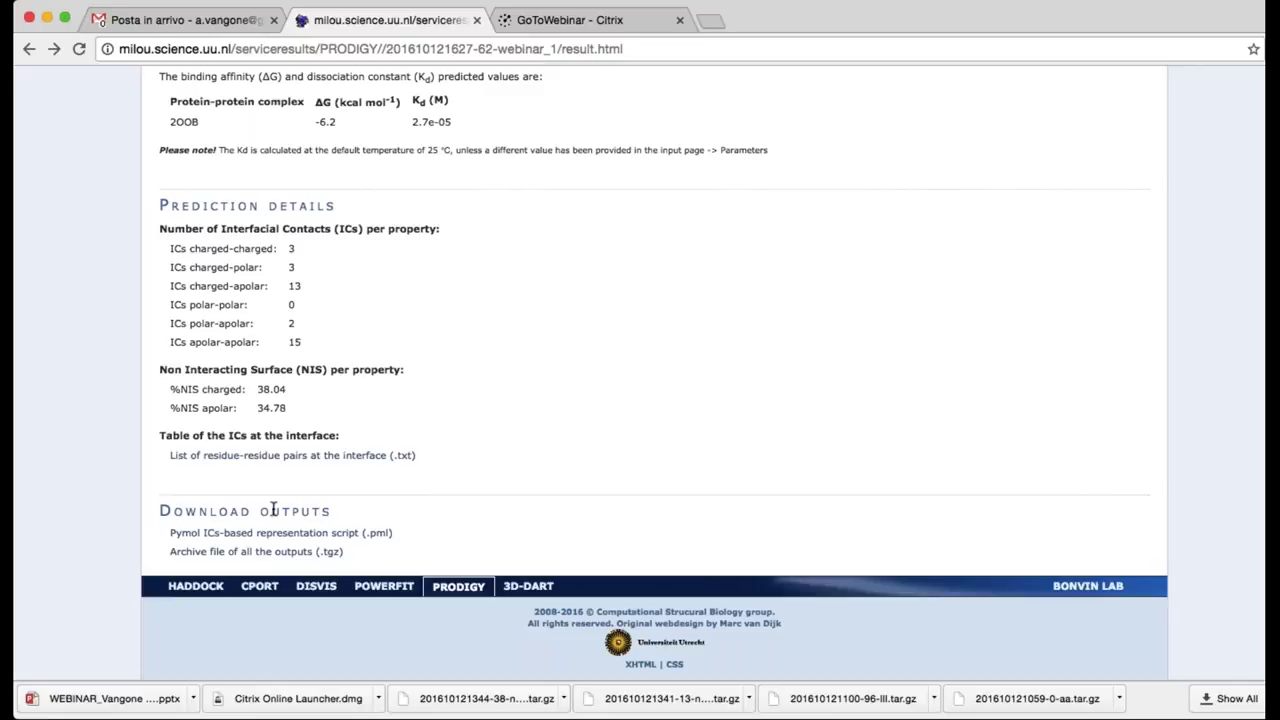
Download the 2OOB outputs .tgz archive and go back to the PRODIGY home page
click(288, 561)
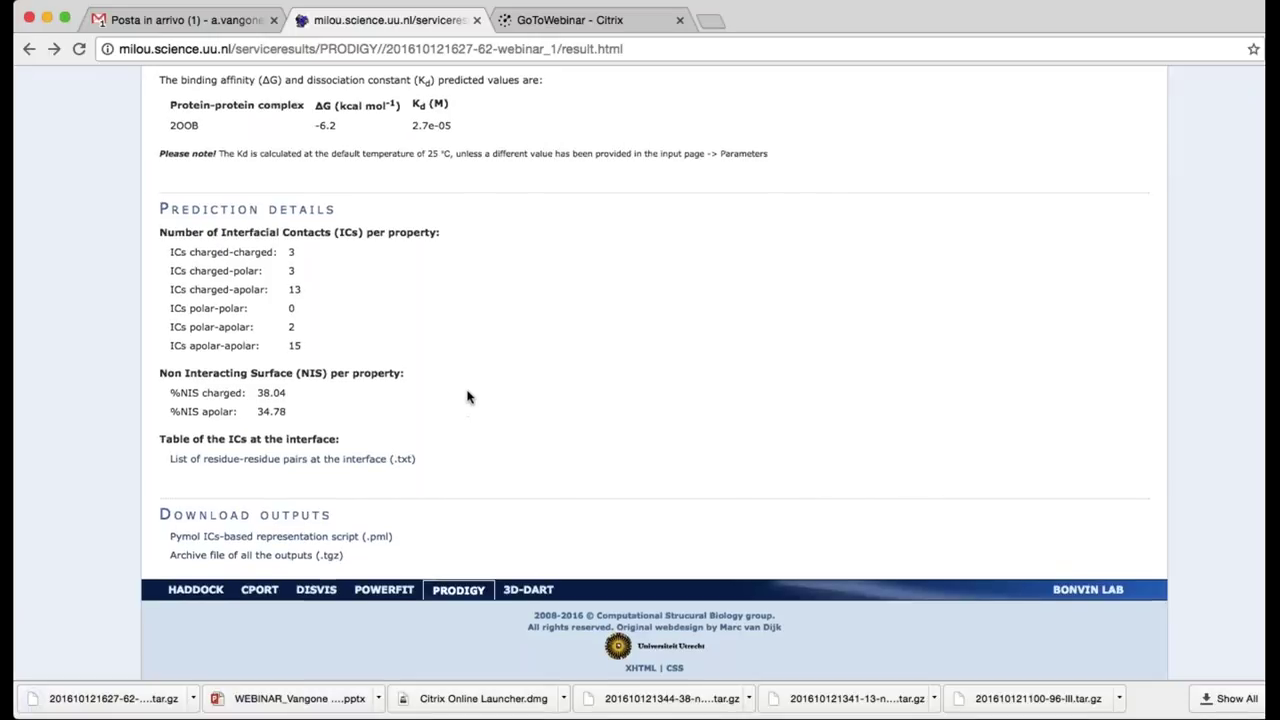
scroll(467, 397, up, 2)
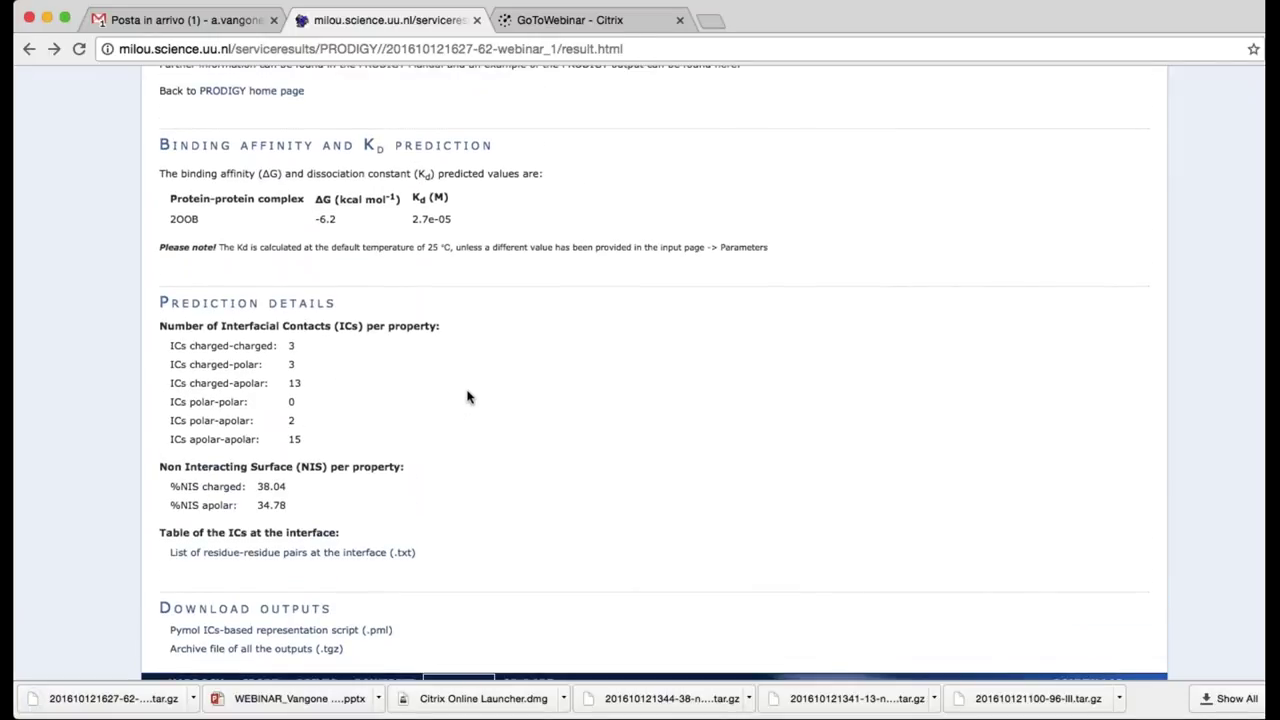
scroll(467, 397, up, 8)
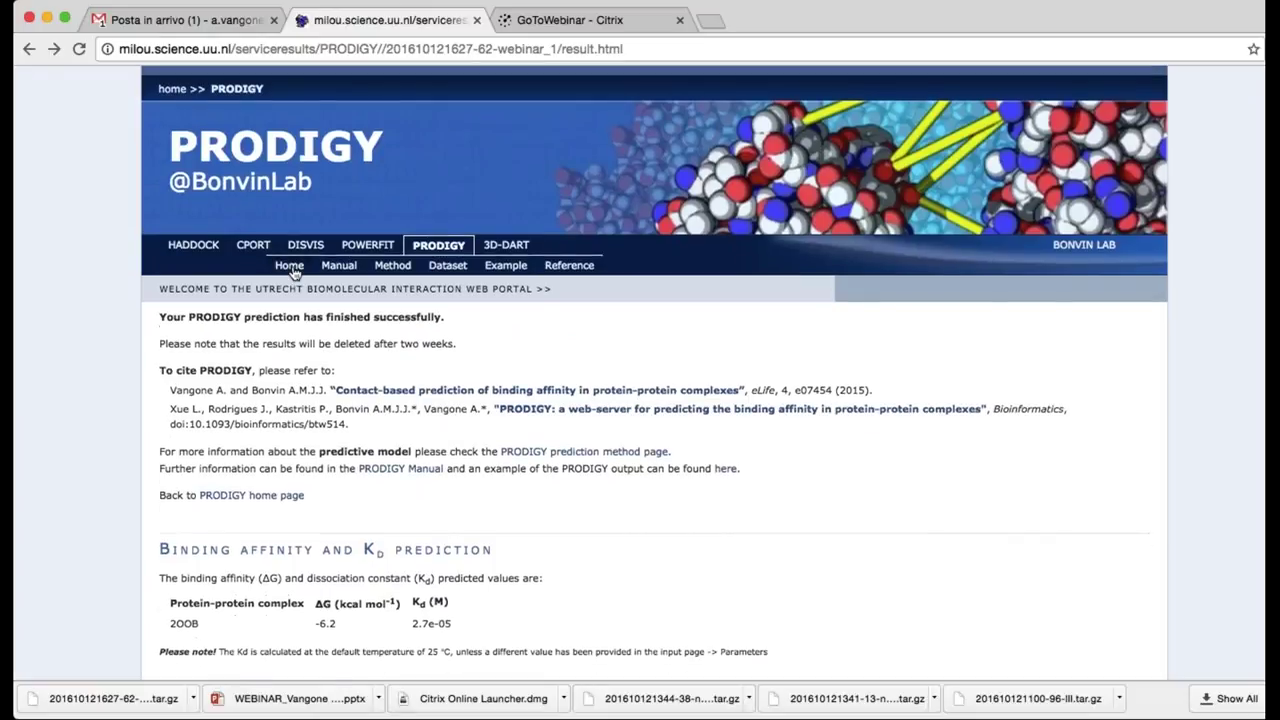
click(291, 267)
scroll(92, 441, down, 4)
scroll(92, 441, down, 2)
Retrieve PDB 1BVK with chains d,e as interactor 1 and f as interactor 2, and submit
click(428, 459)
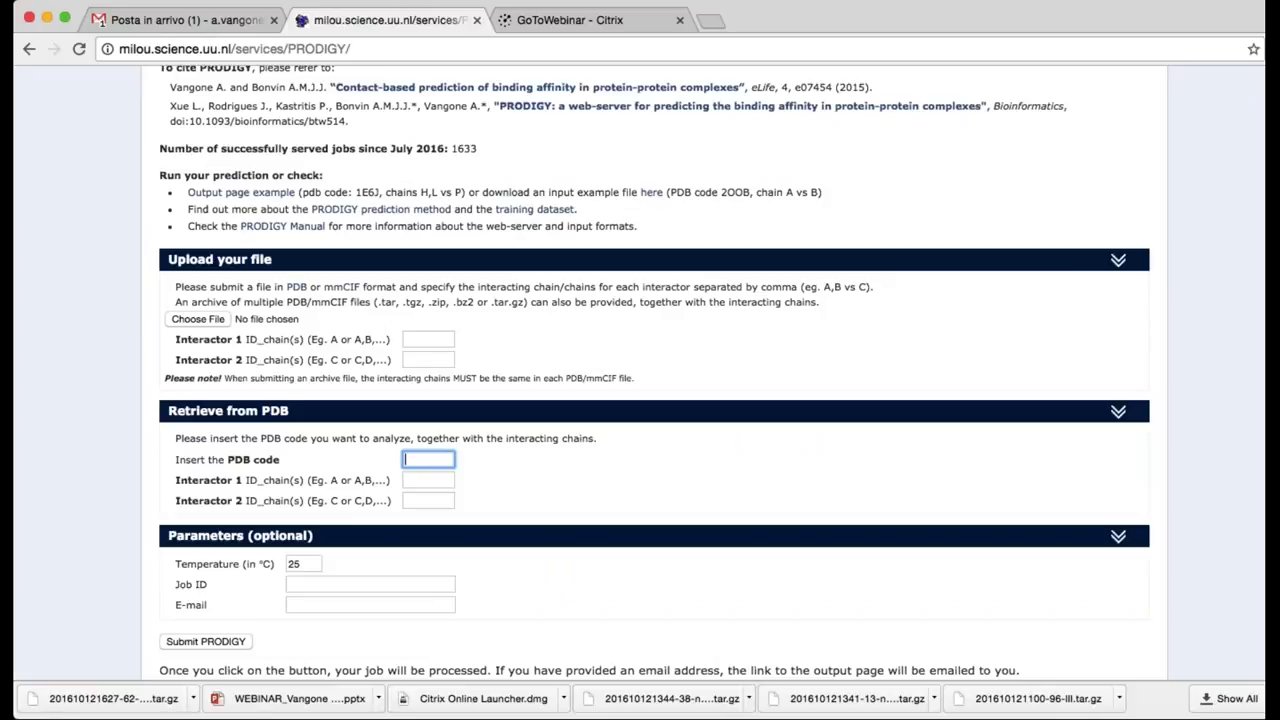
text(1BVK)
click(448, 480)
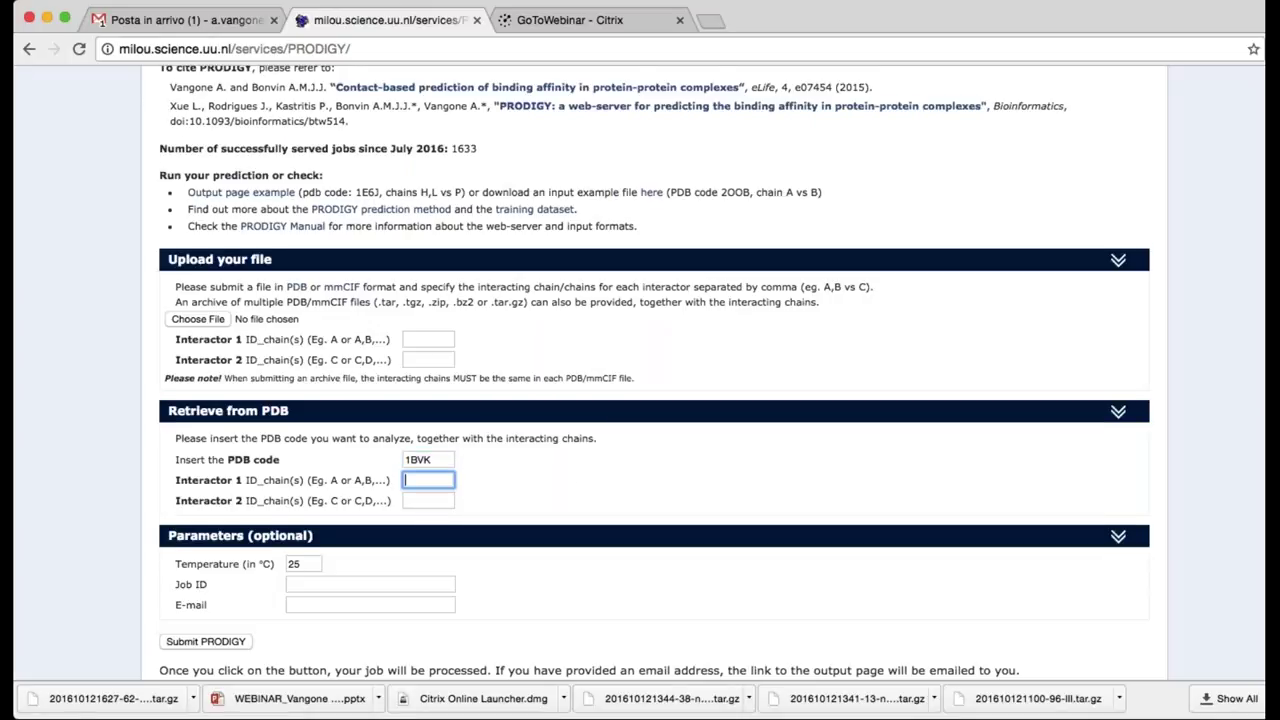
scroll(654, 371, down, 2)
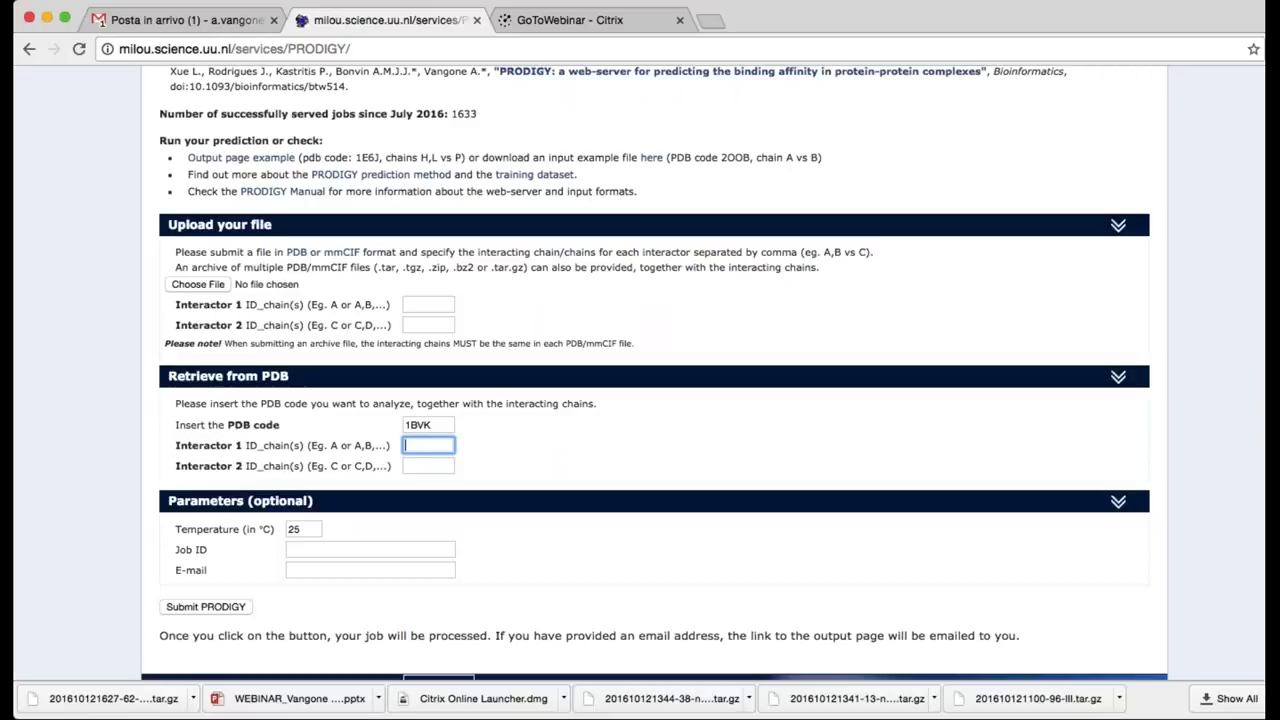
text(d,e)
click(497, 463)
click(419, 466)
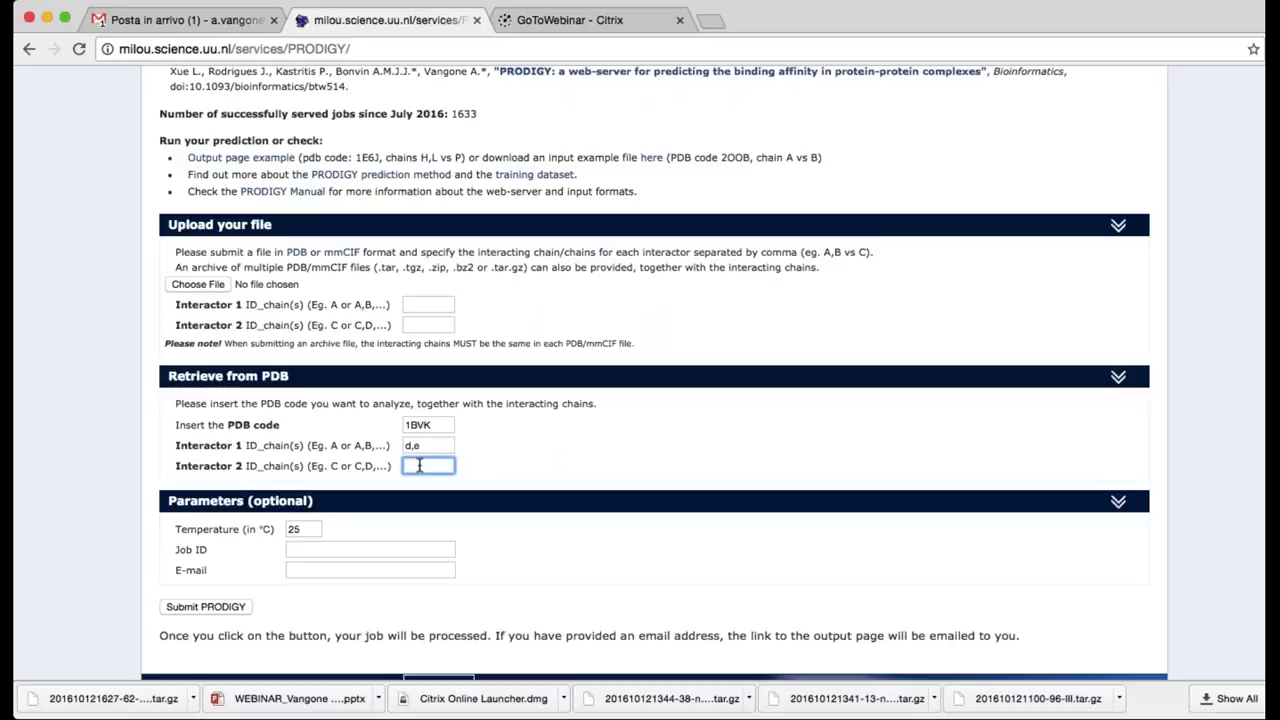
text(f)
click(490, 465)
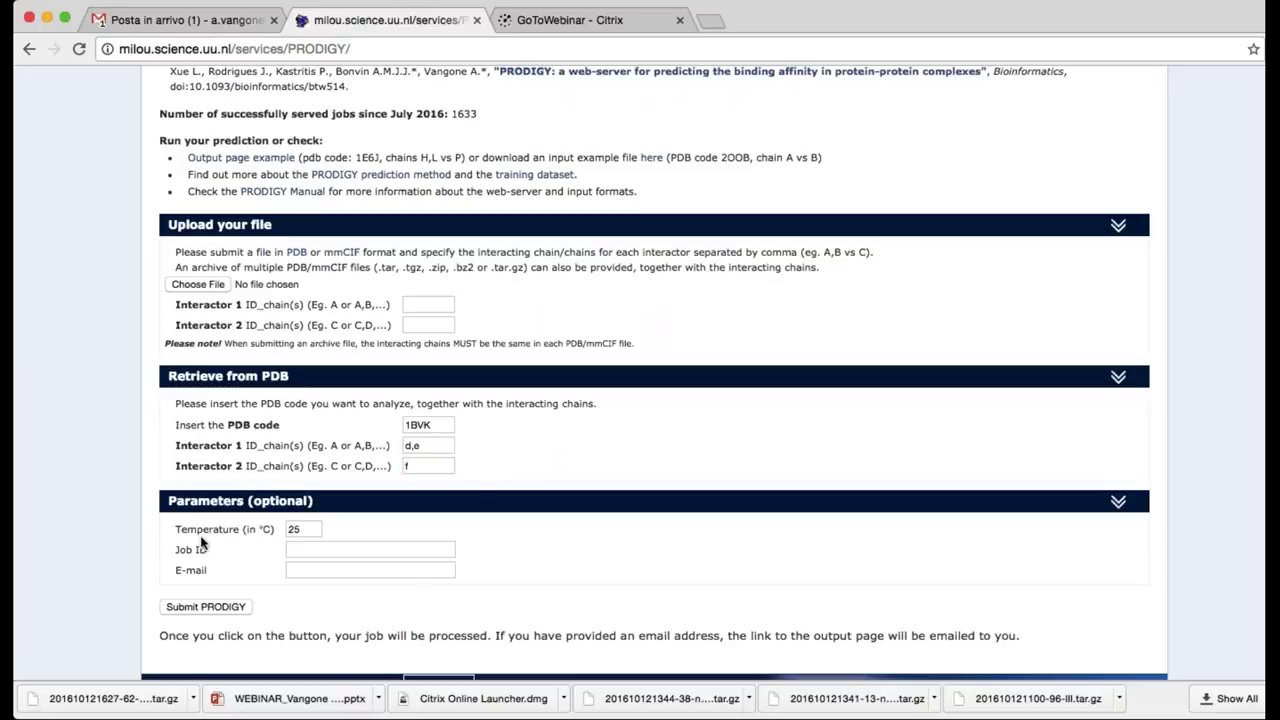
click(215, 614)
Scroll through the 1BVK results page showing ΔG −11.3 kcal/mol and Kd 5.0e-09 M
scroll(127, 386, up, 5)
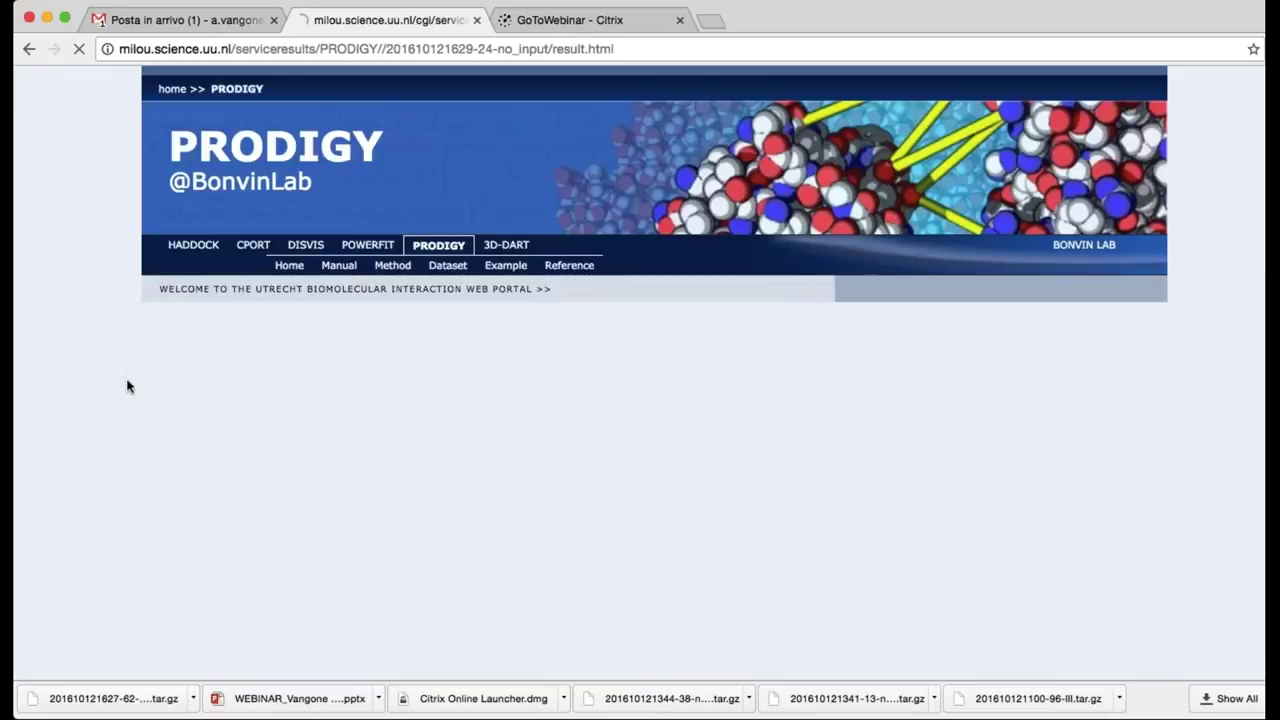
scroll(127, 386, down, 2)
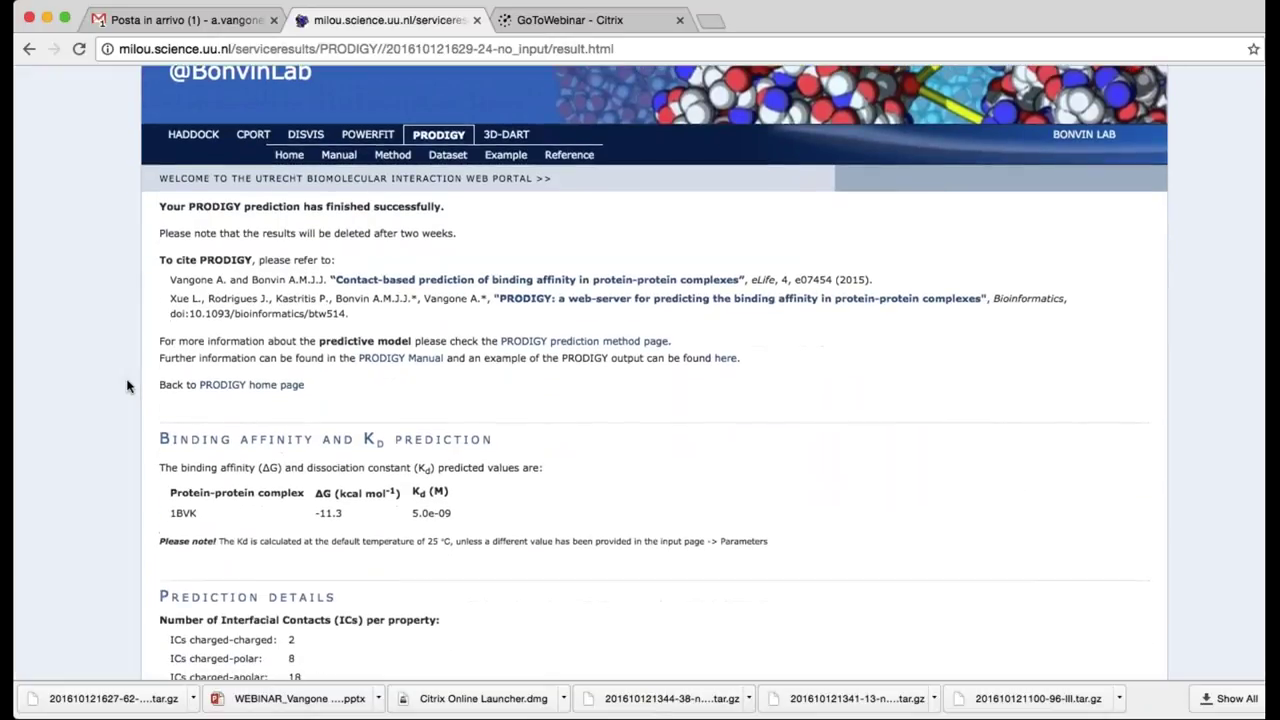
scroll(127, 386, down, 2)
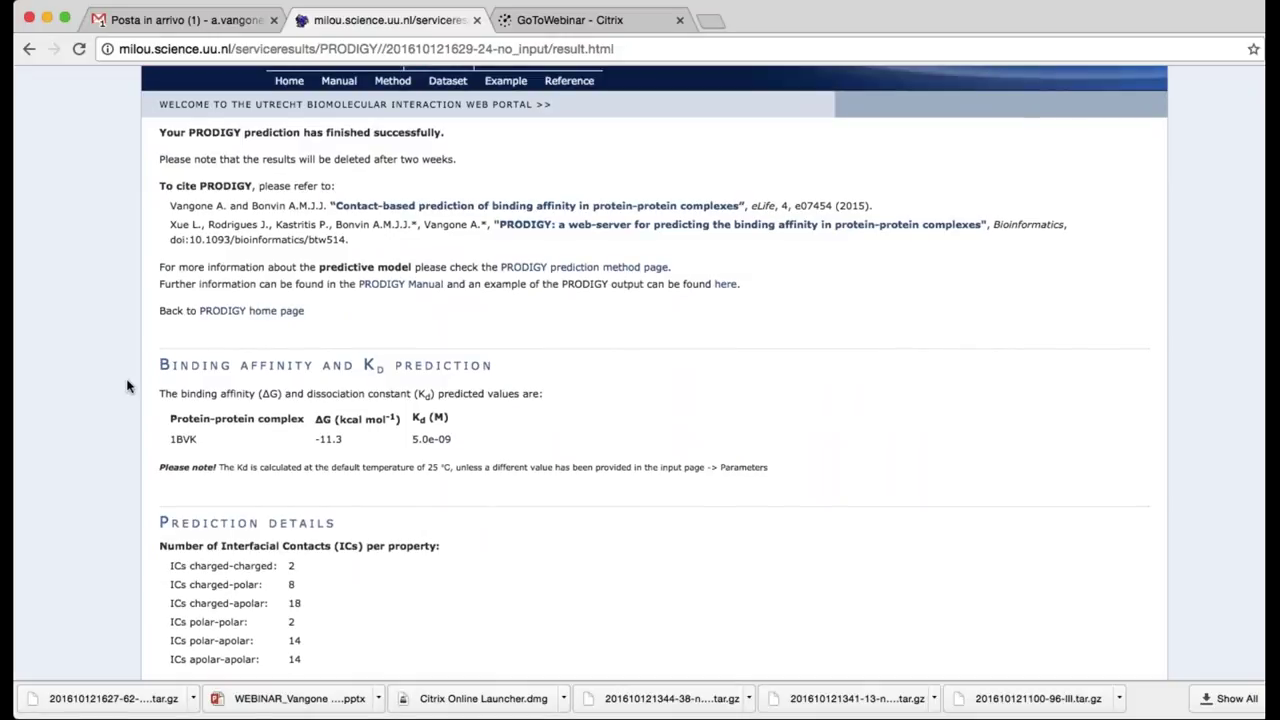
scroll(127, 386, down, 1)
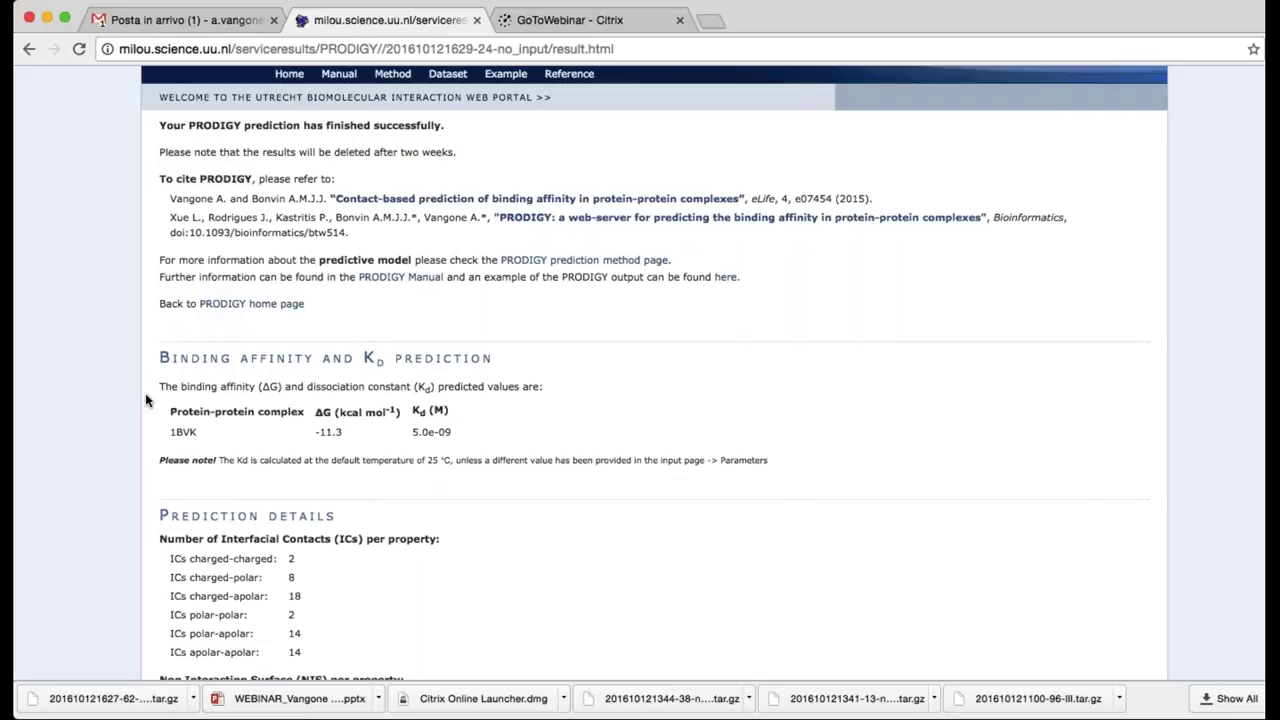
scroll(131, 450, down, 3)
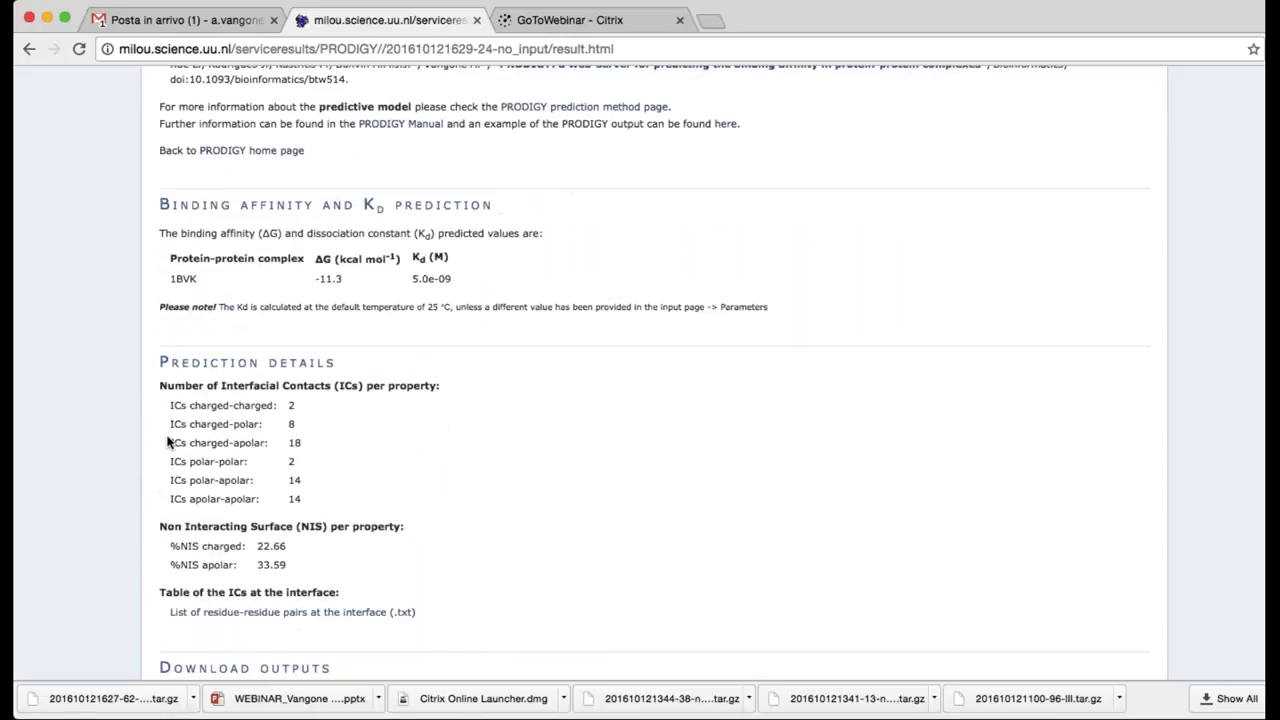
scroll(125, 457, down, 1)
scroll(125, 457, down, 3)
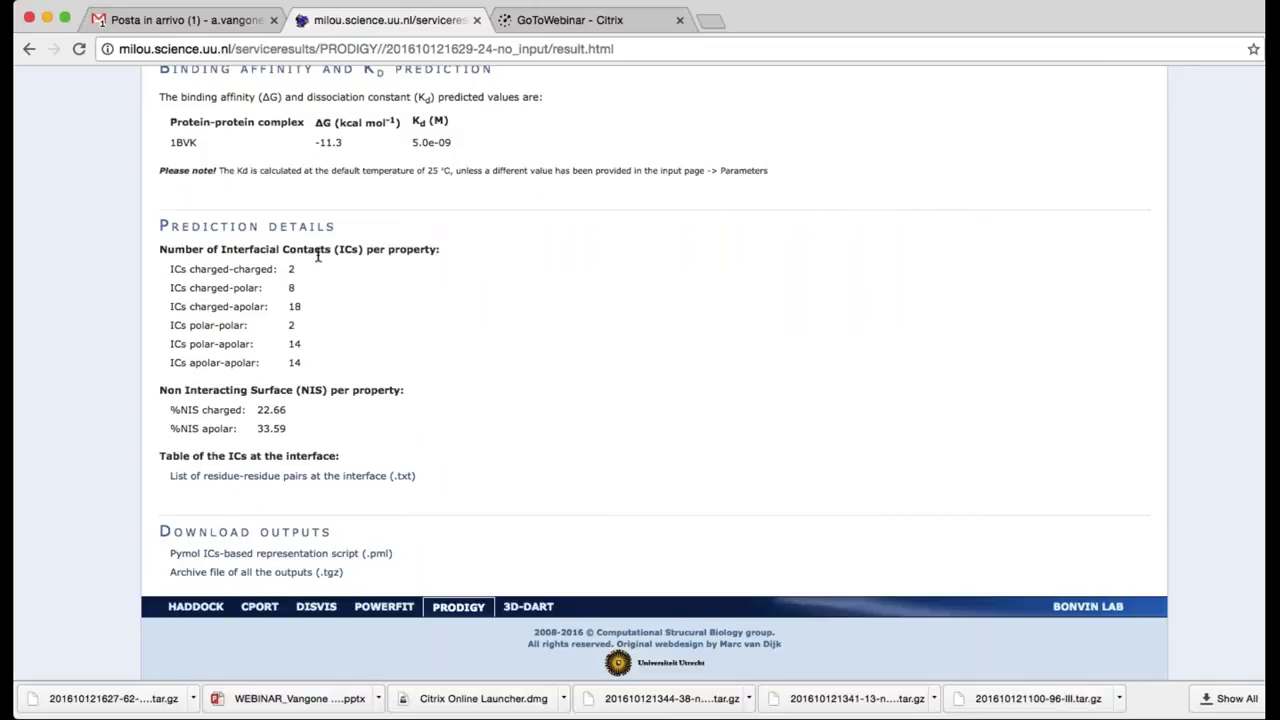
scroll(114, 470, down, 1)
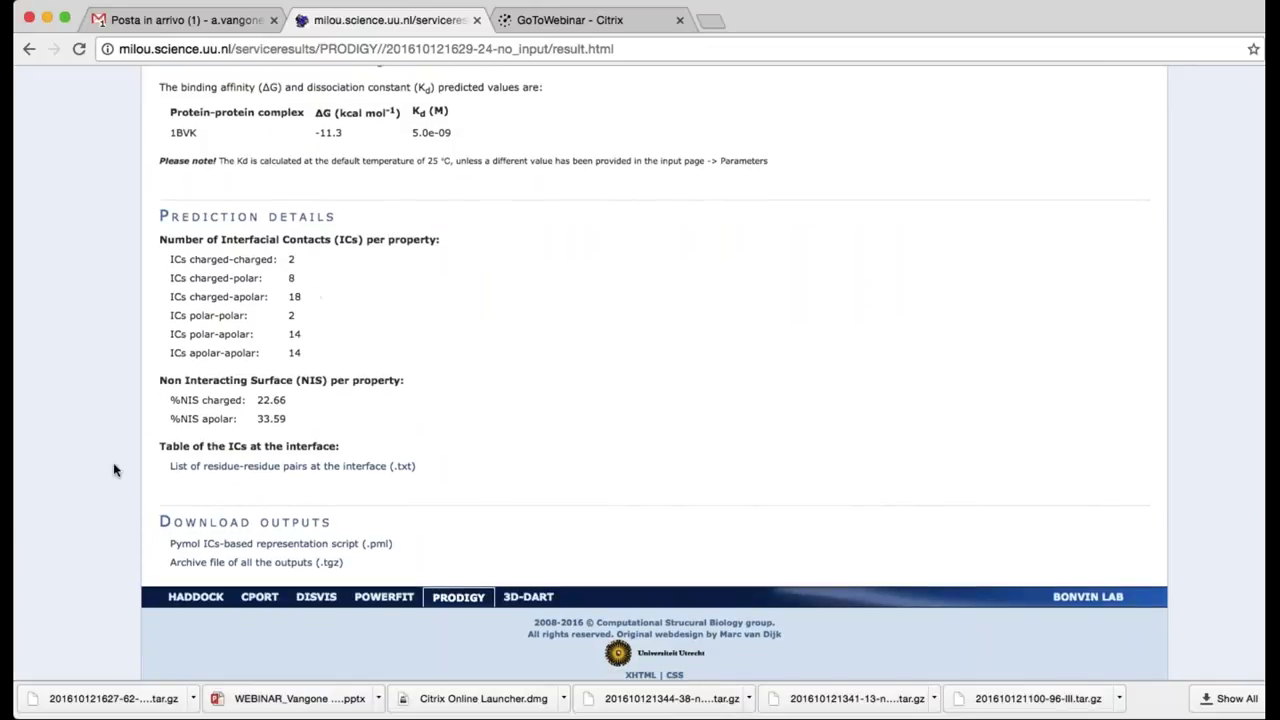
scroll(113, 462, up, 8)
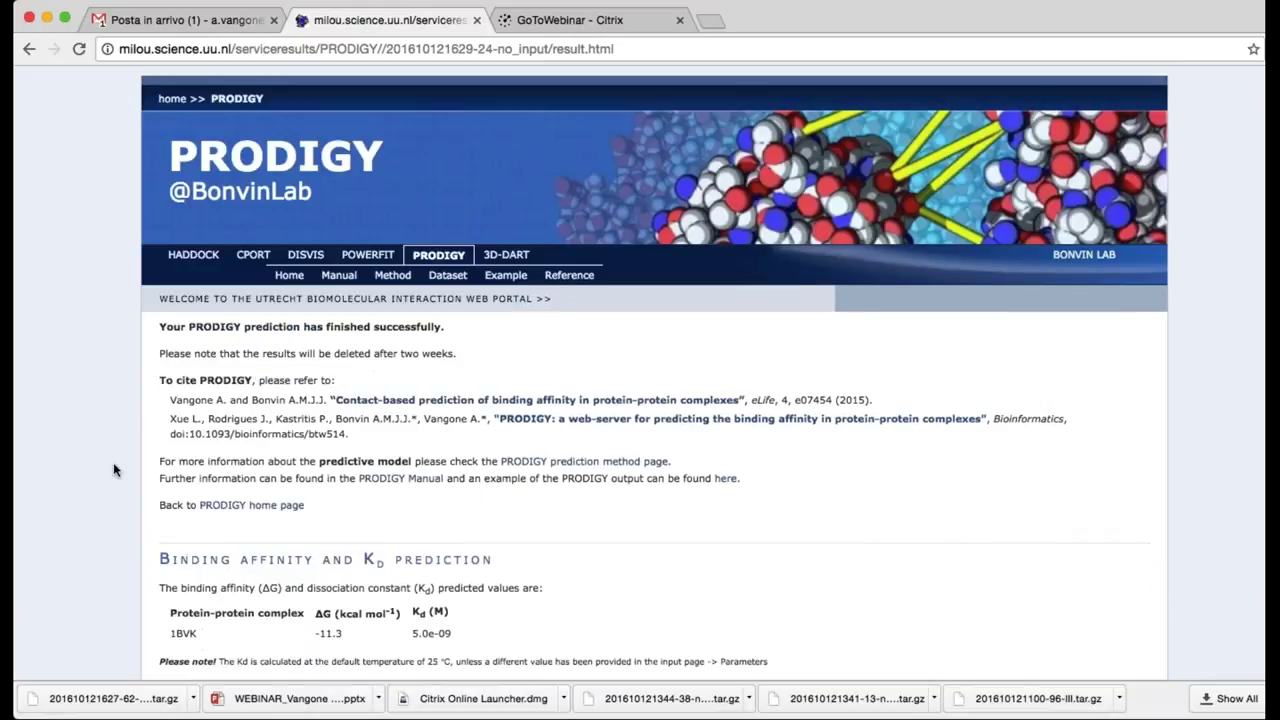
scroll(113, 462, left, 5)
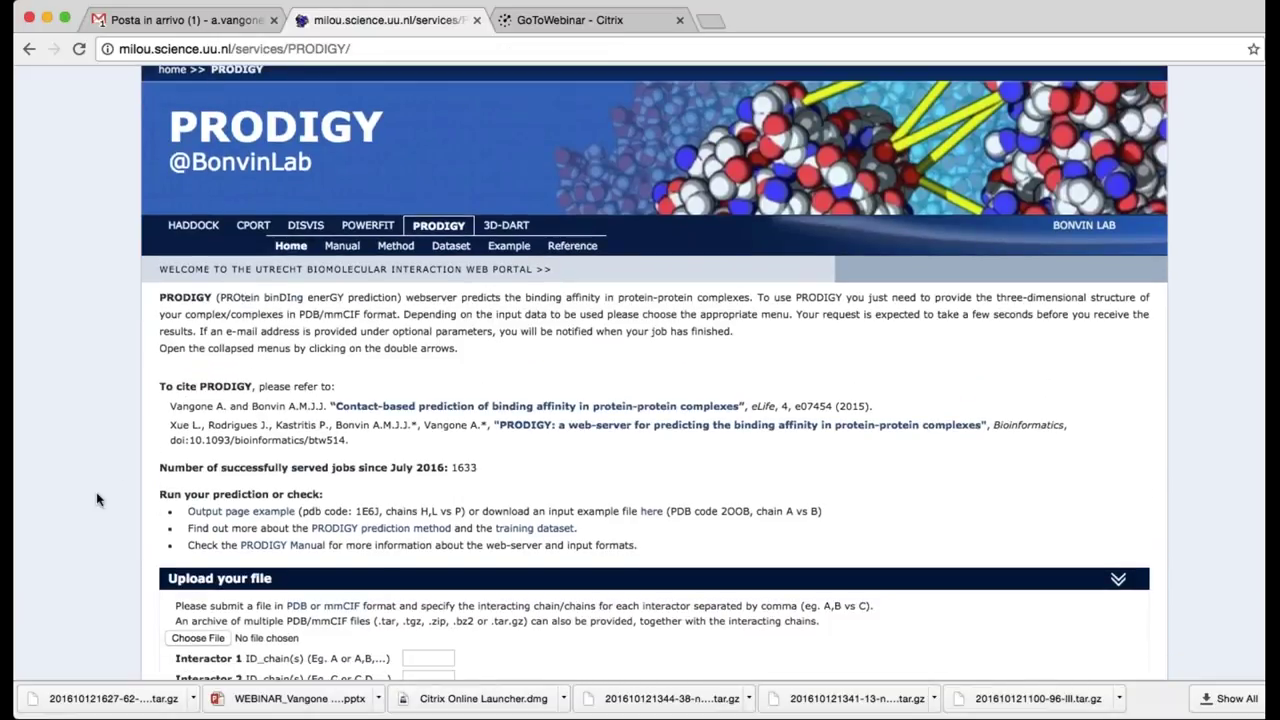
scroll(97, 498, down, 5)
Upload ensemble.tgz with interactor chains A and B
click(214, 341)
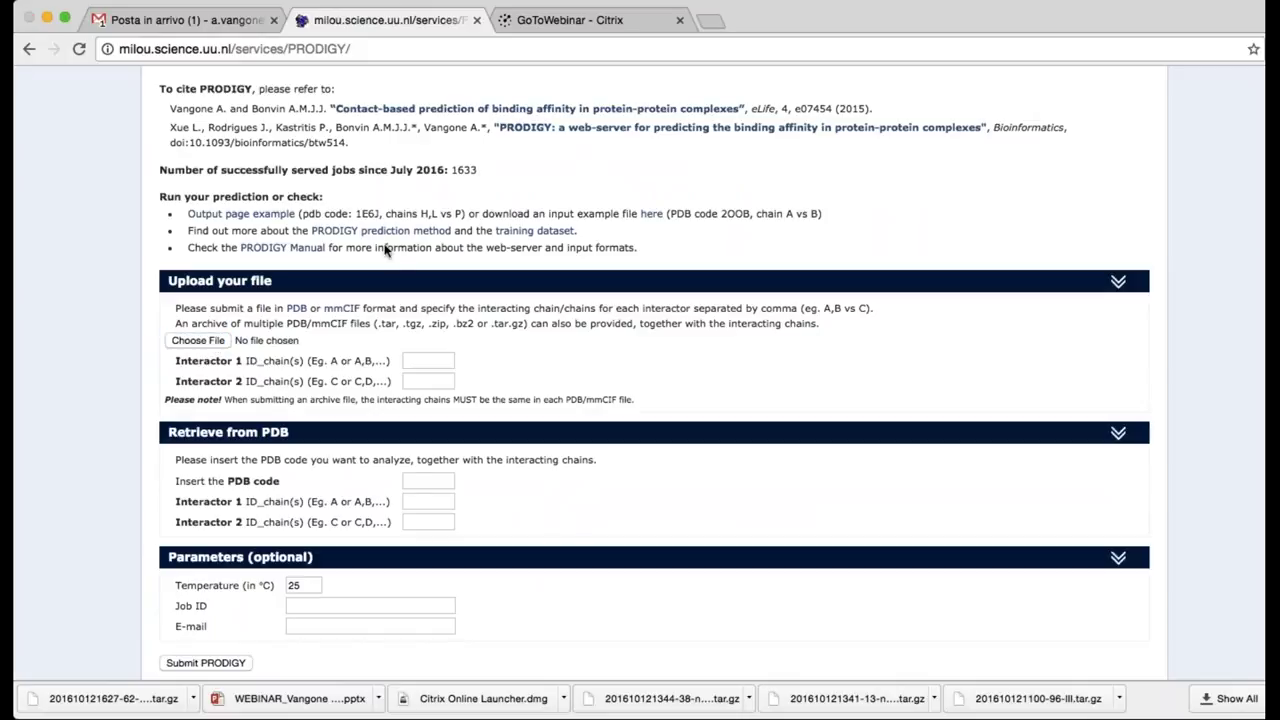
key(Return)
click(417, 362)
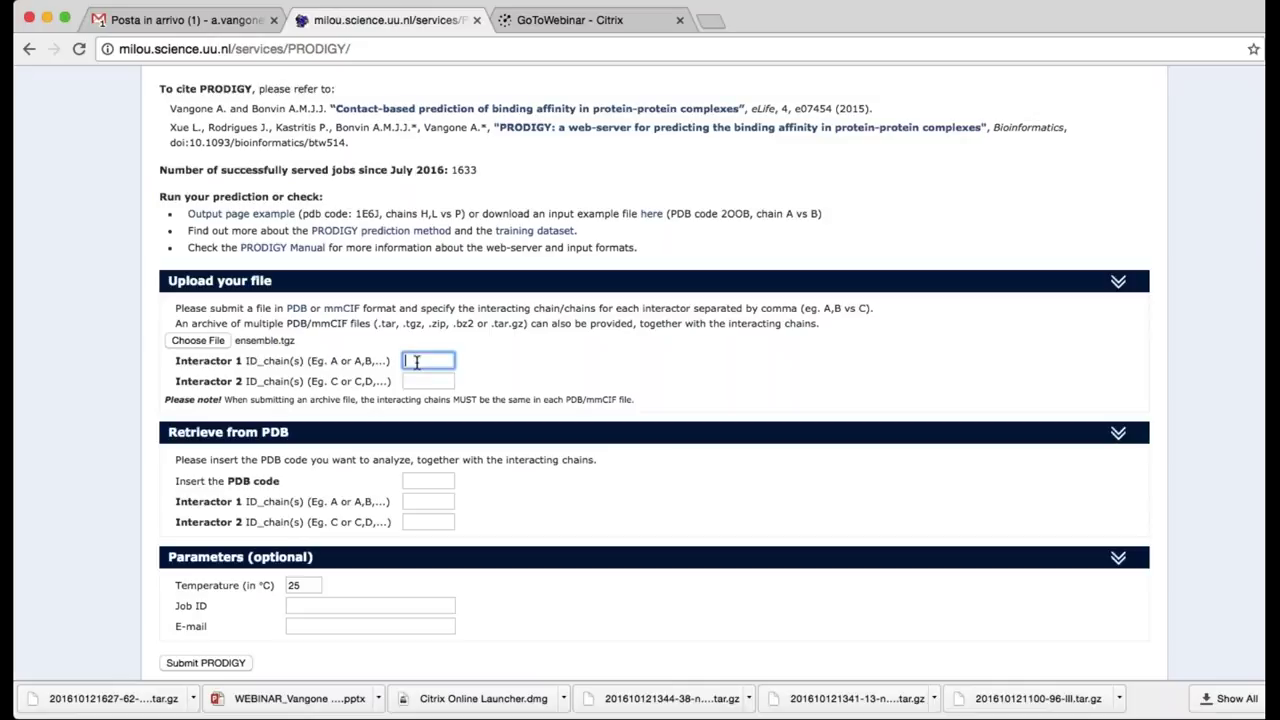
text(A)
click(425, 382)
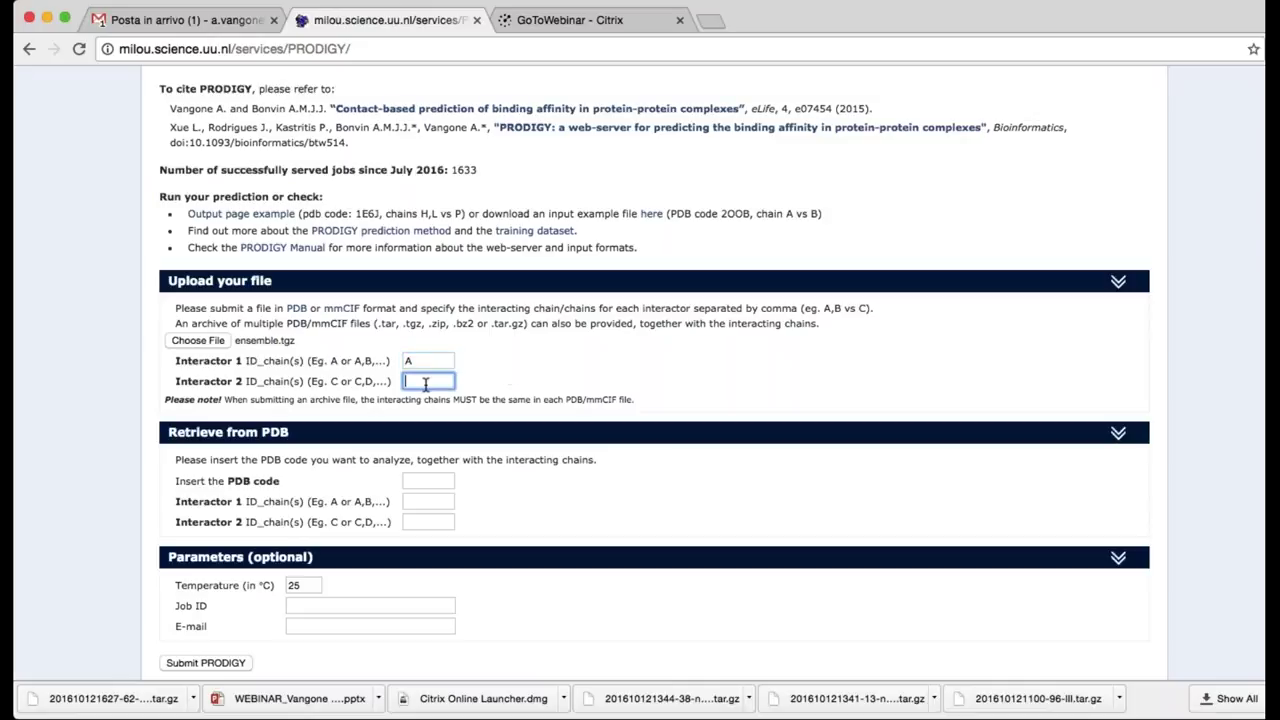
text(B)
click(502, 383)
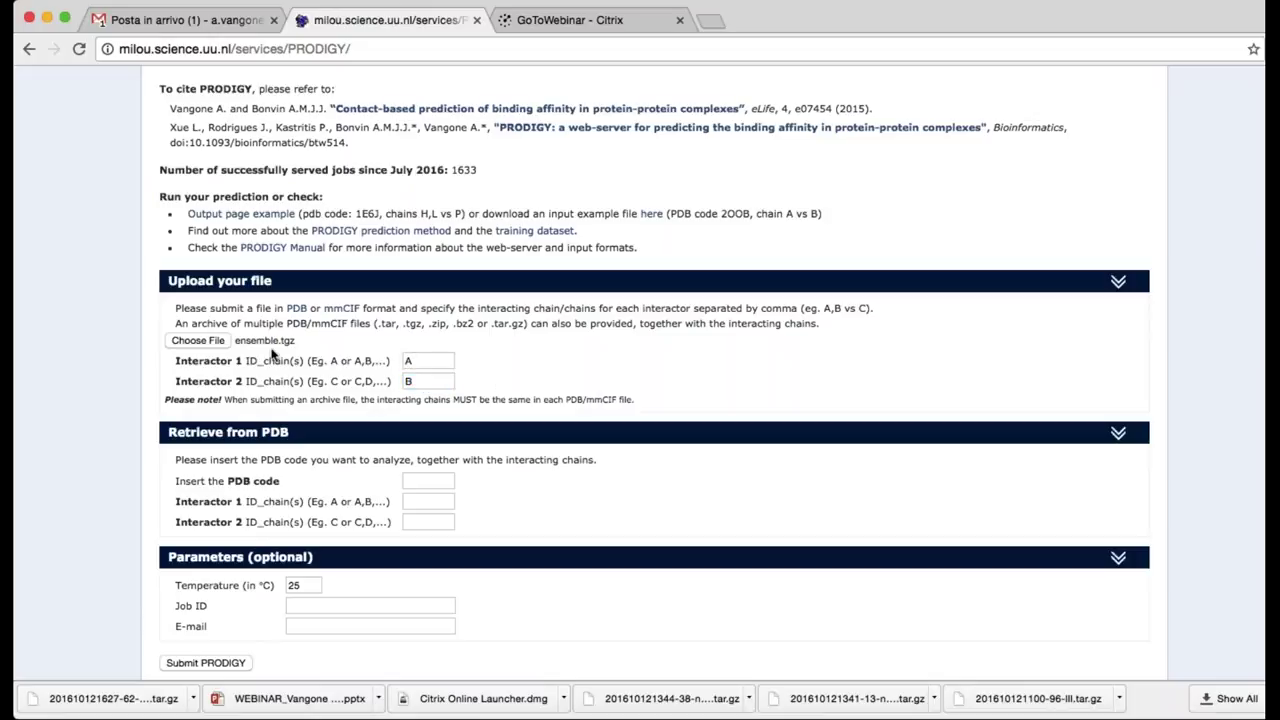
Set the Job ID to webinar_ensemble and submit the ensemble job
scroll(268, 352, down, 1)
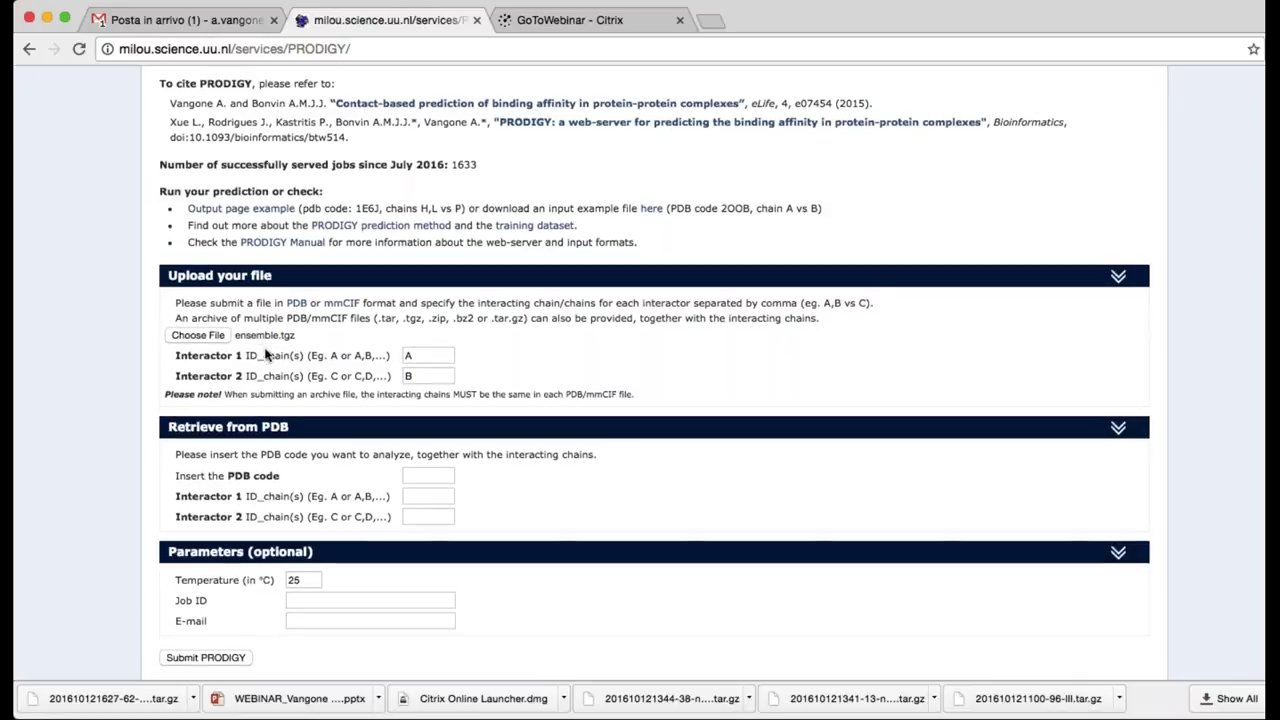
scroll(268, 352, down, 3)
click(317, 452)
text(we)
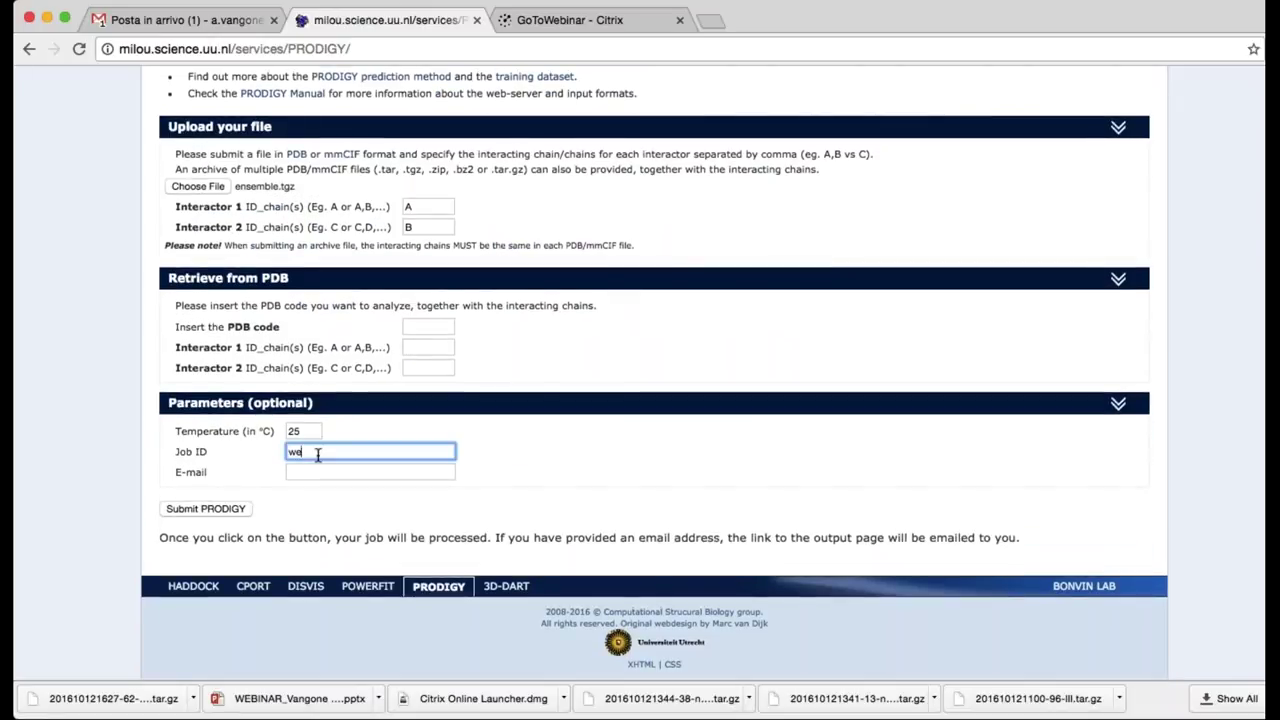
text(binar)
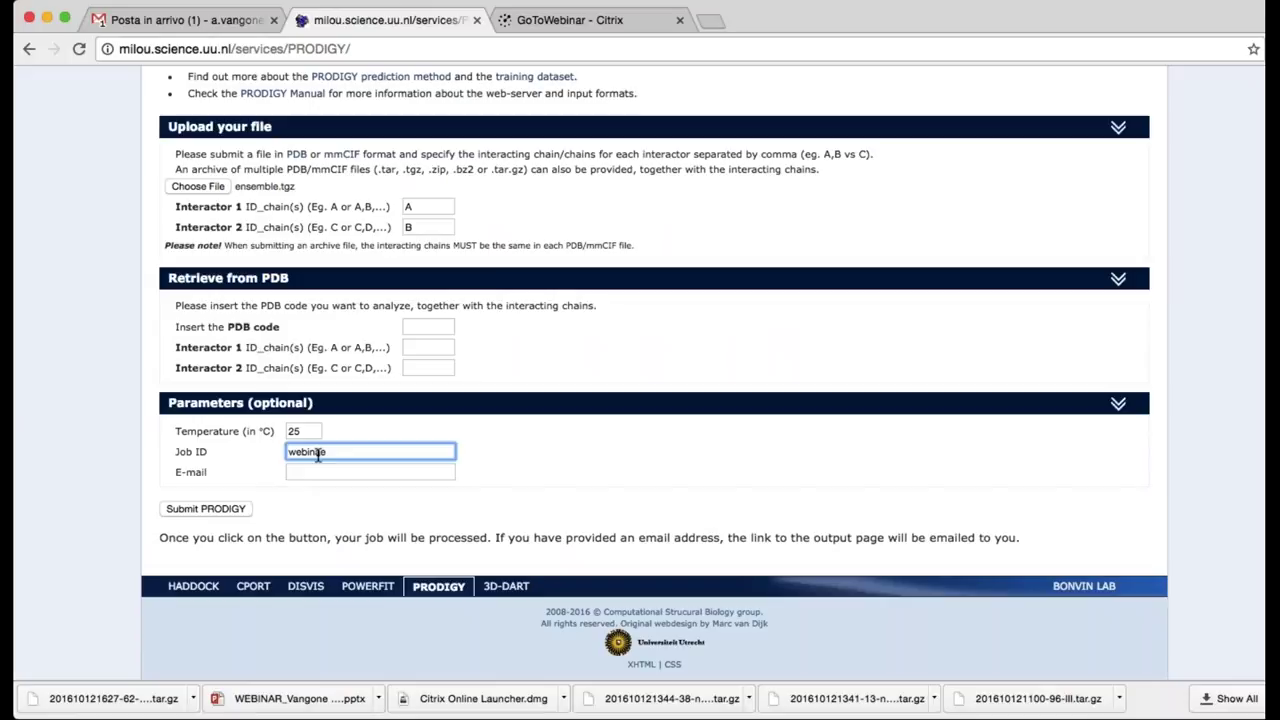
text(_ensemble)
key(Return)
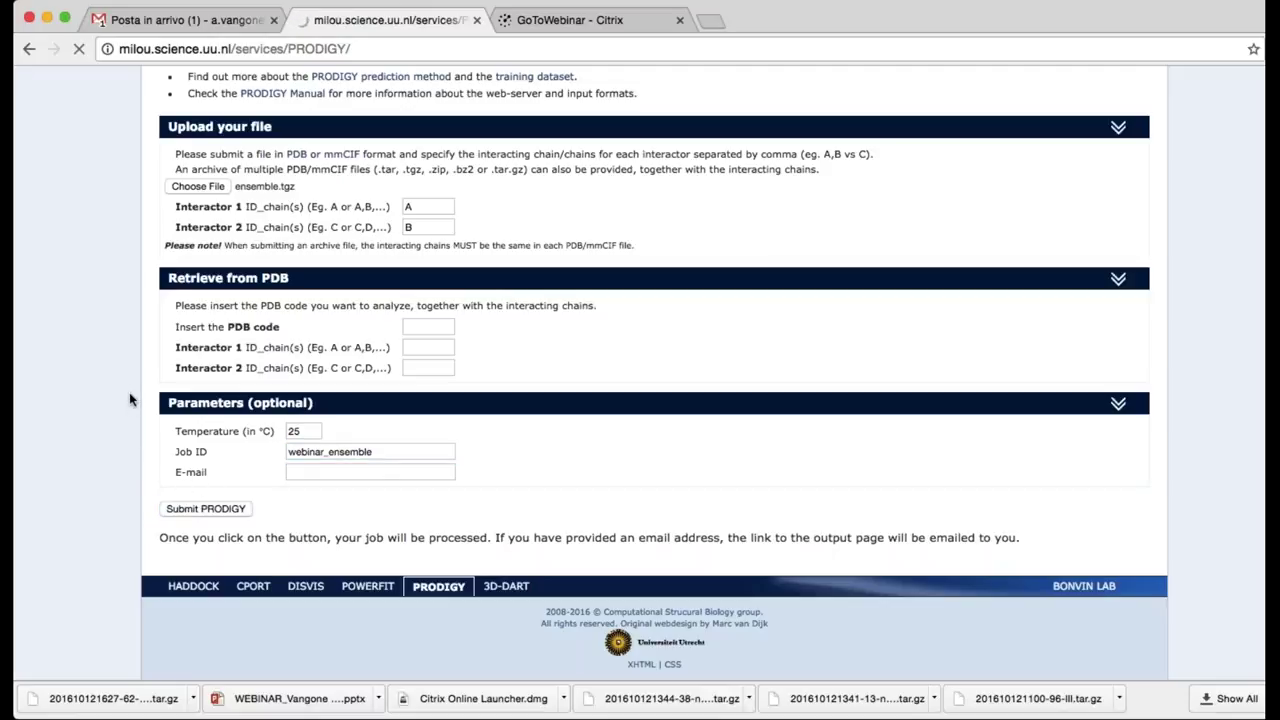
Review the ensemble ΔG results and download the archive of all outputs (.tar.tgz)
scroll(111, 354, up, 1)
scroll(112, 355, up, 1)
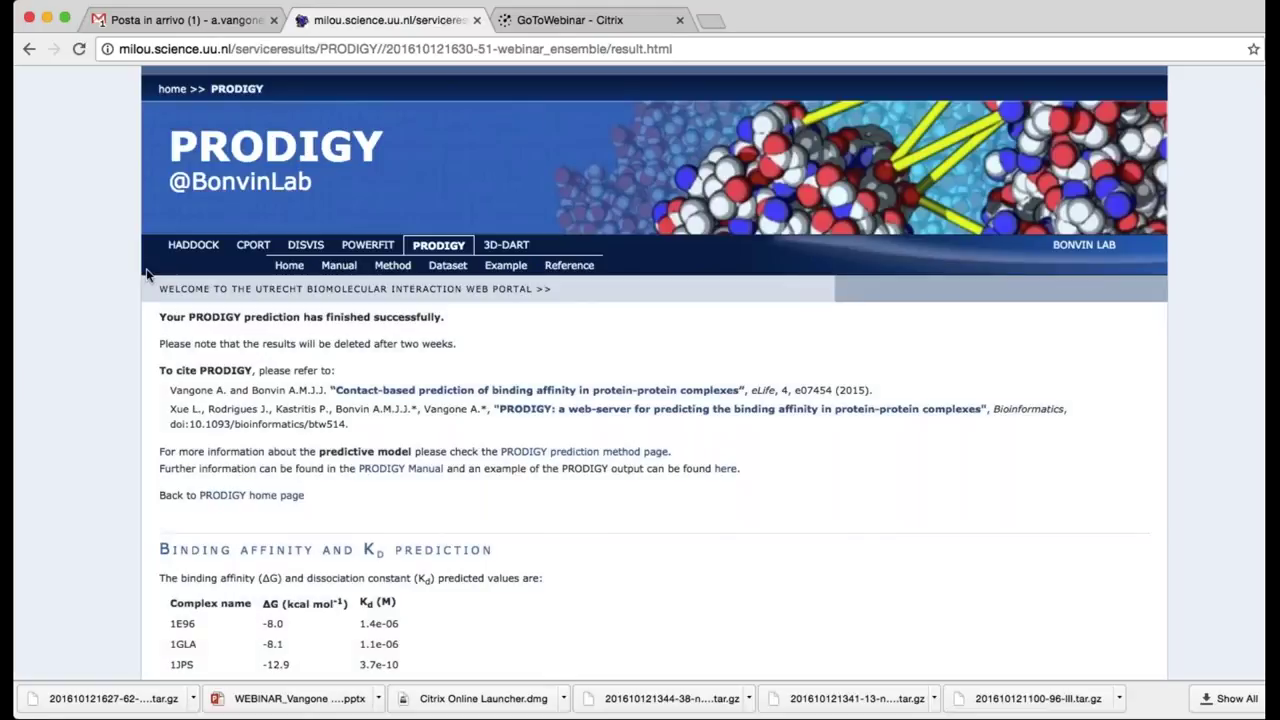
scroll(119, 383, down, 1)
scroll(119, 383, down, 4)
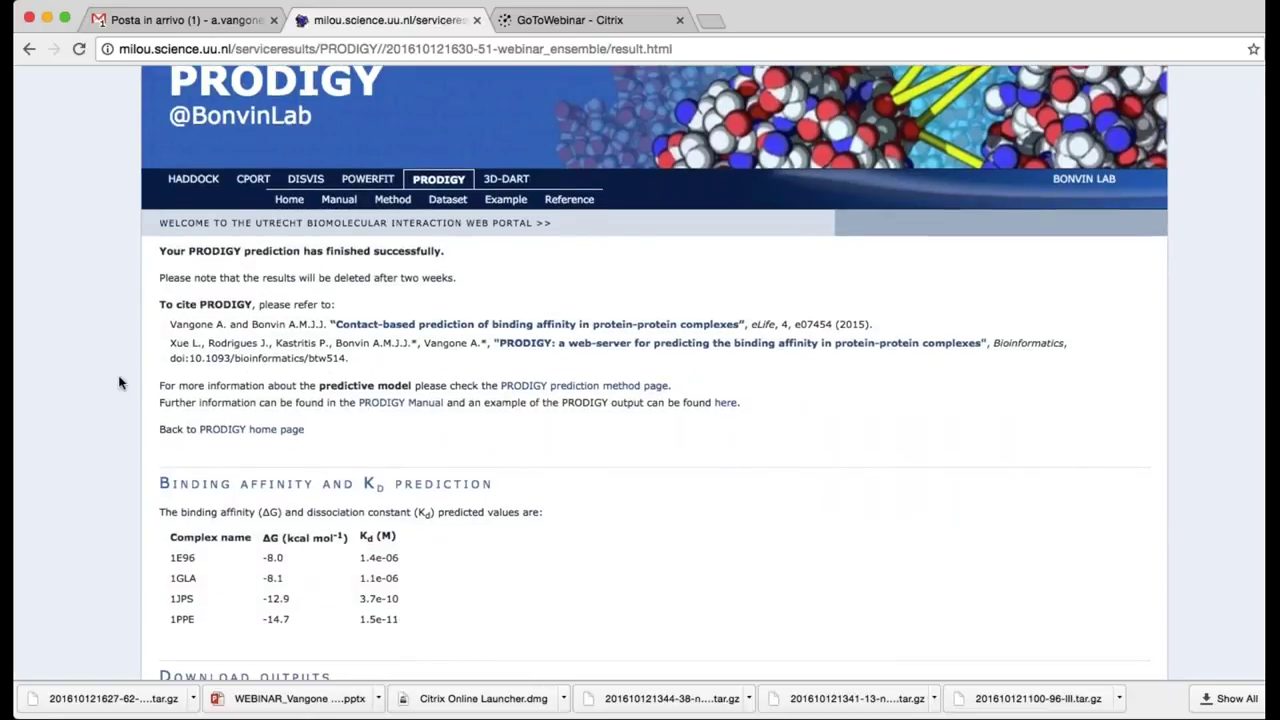
scroll(119, 383, up, 1)
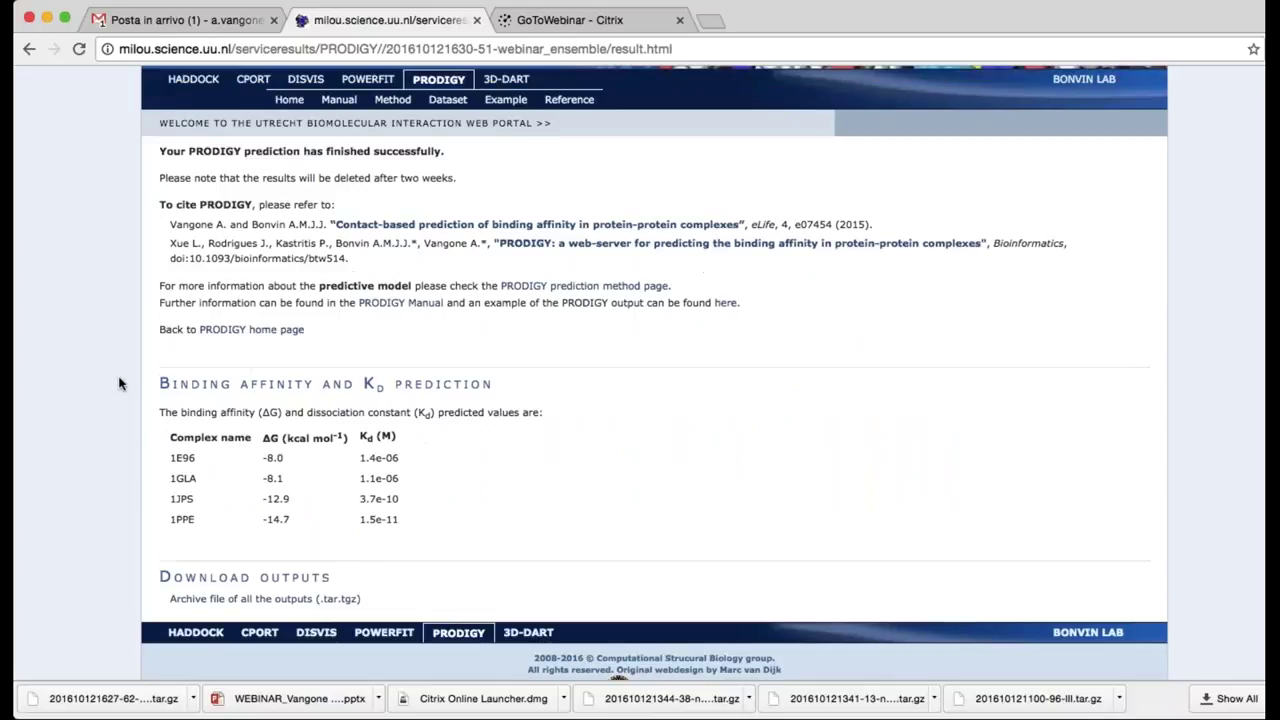
scroll(119, 383, down, 2)
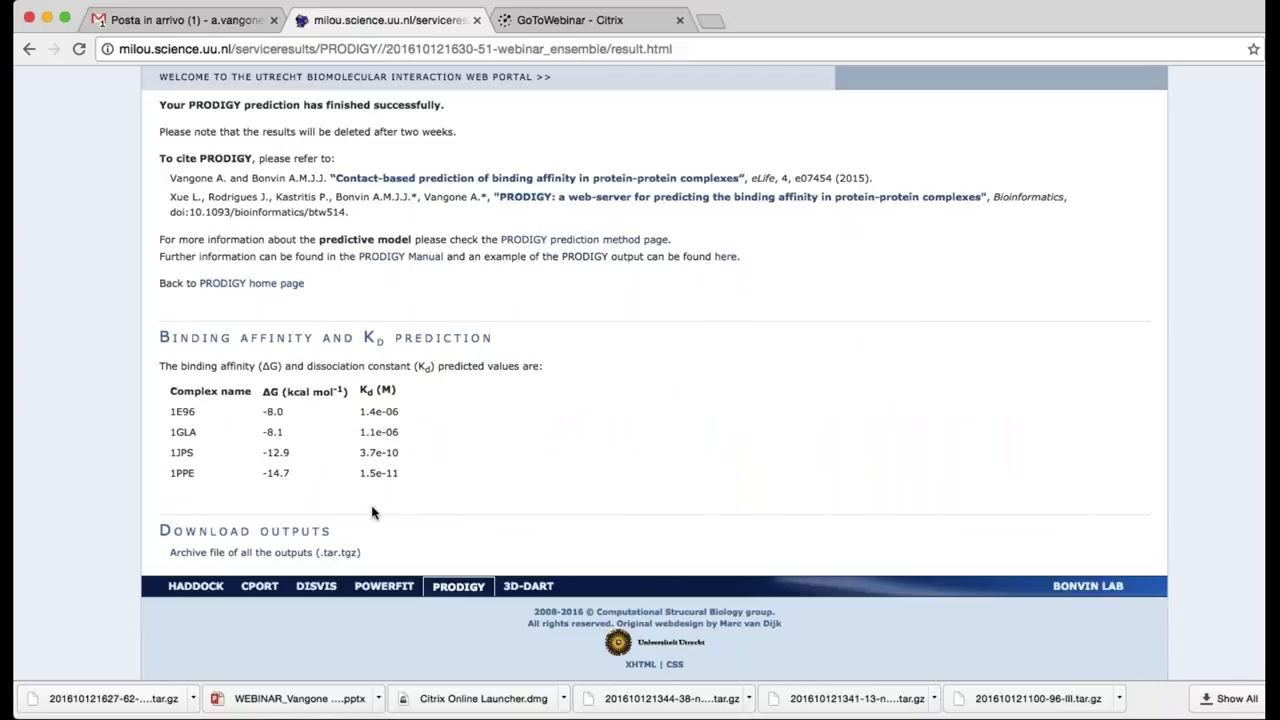
click(279, 555)
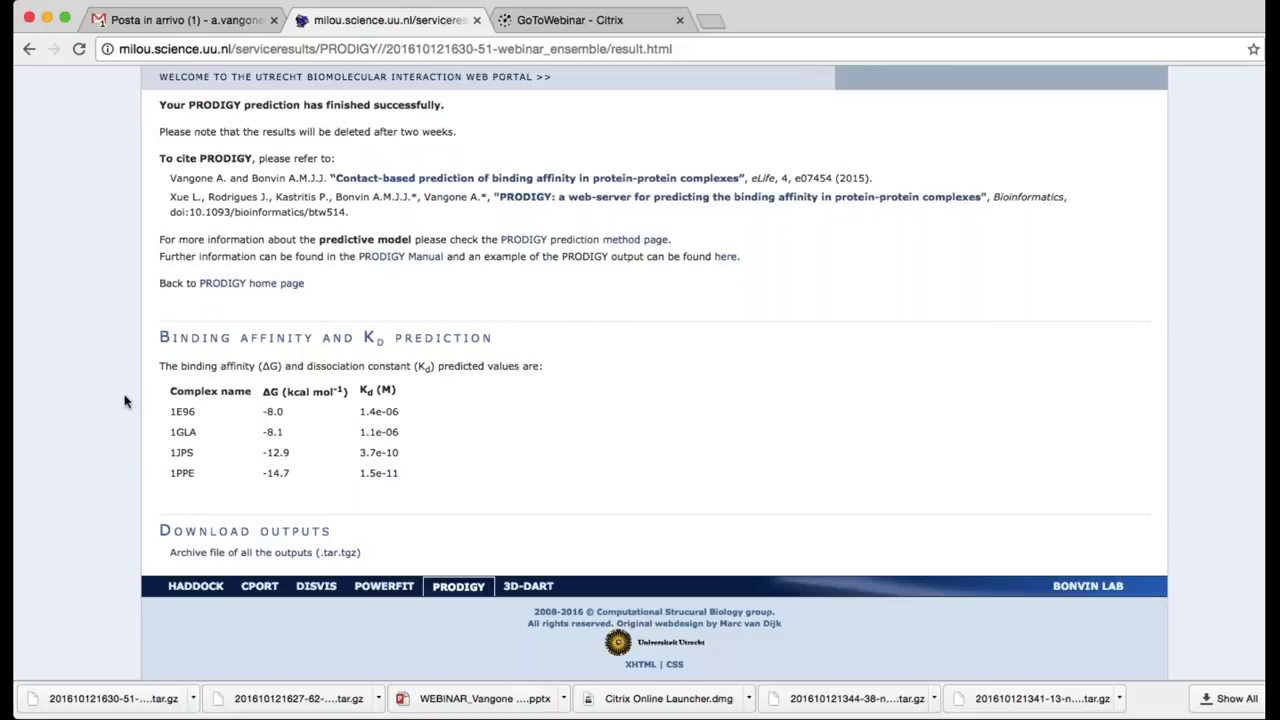
Return to the PRODIGY home page, then switch back to the presentation
scroll(125, 401, up, 1)
scroll(125, 401, up, 4)
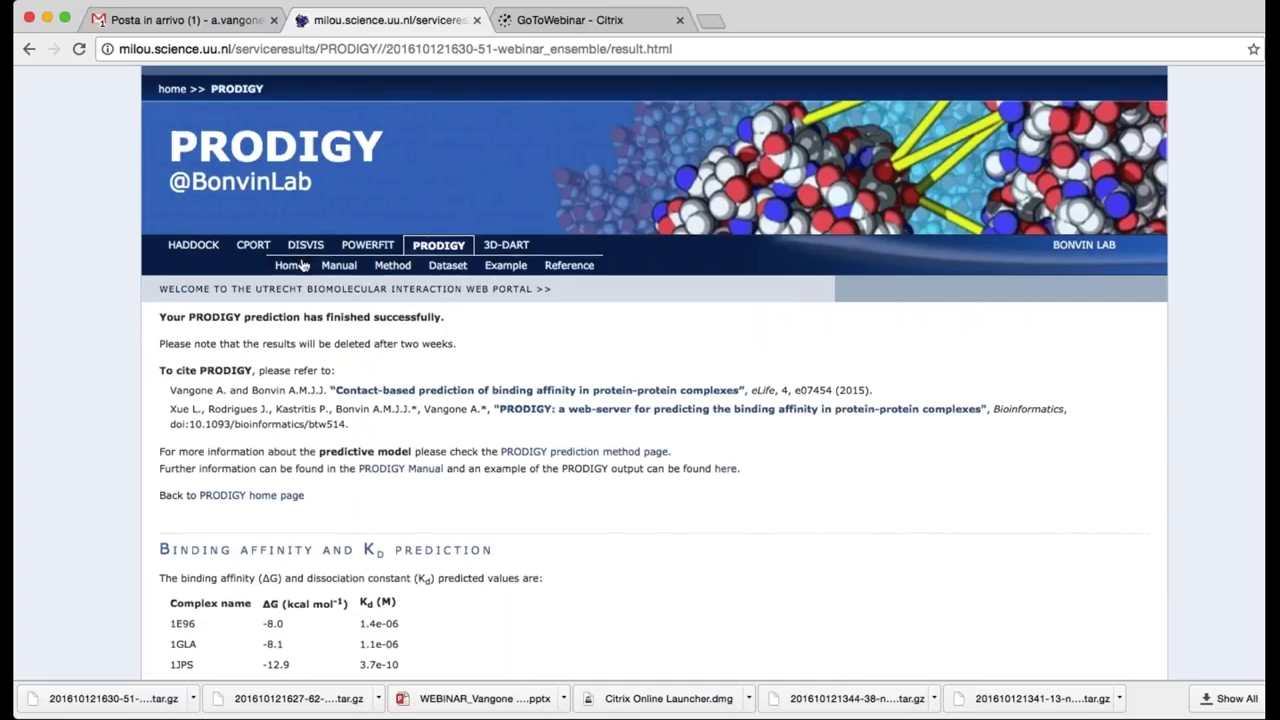
click(291, 265)
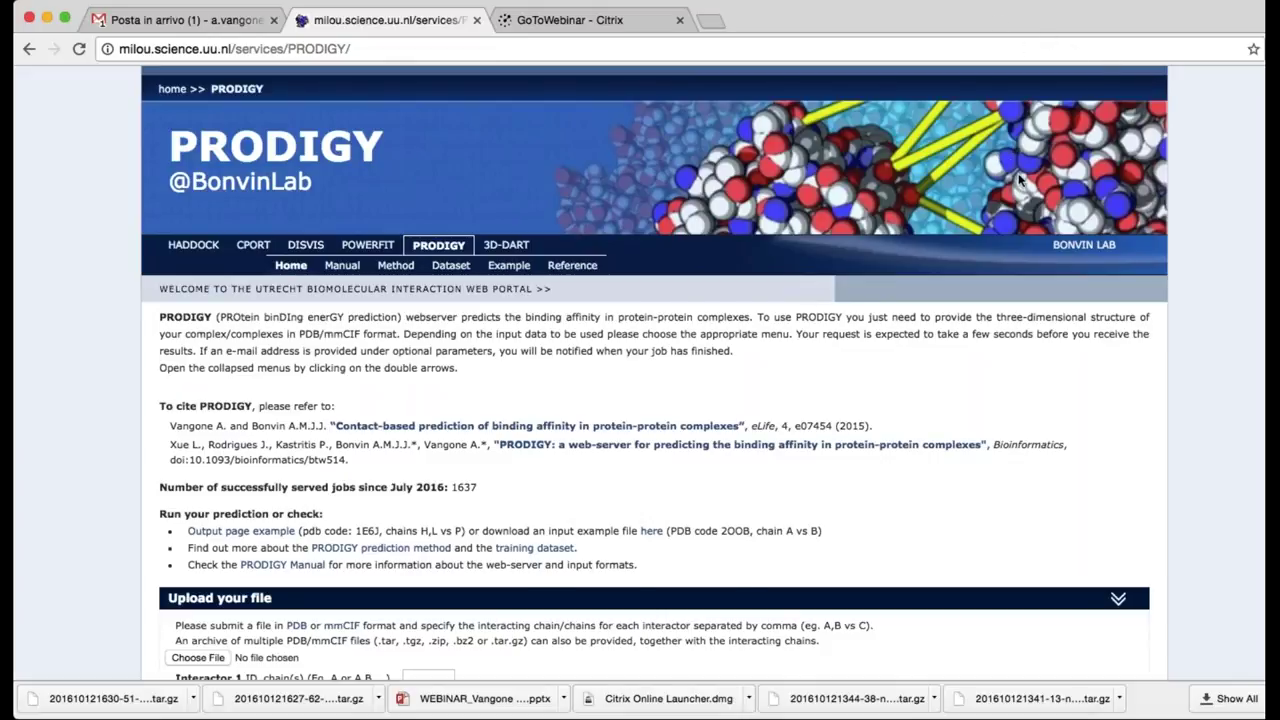
key(super+Tab)
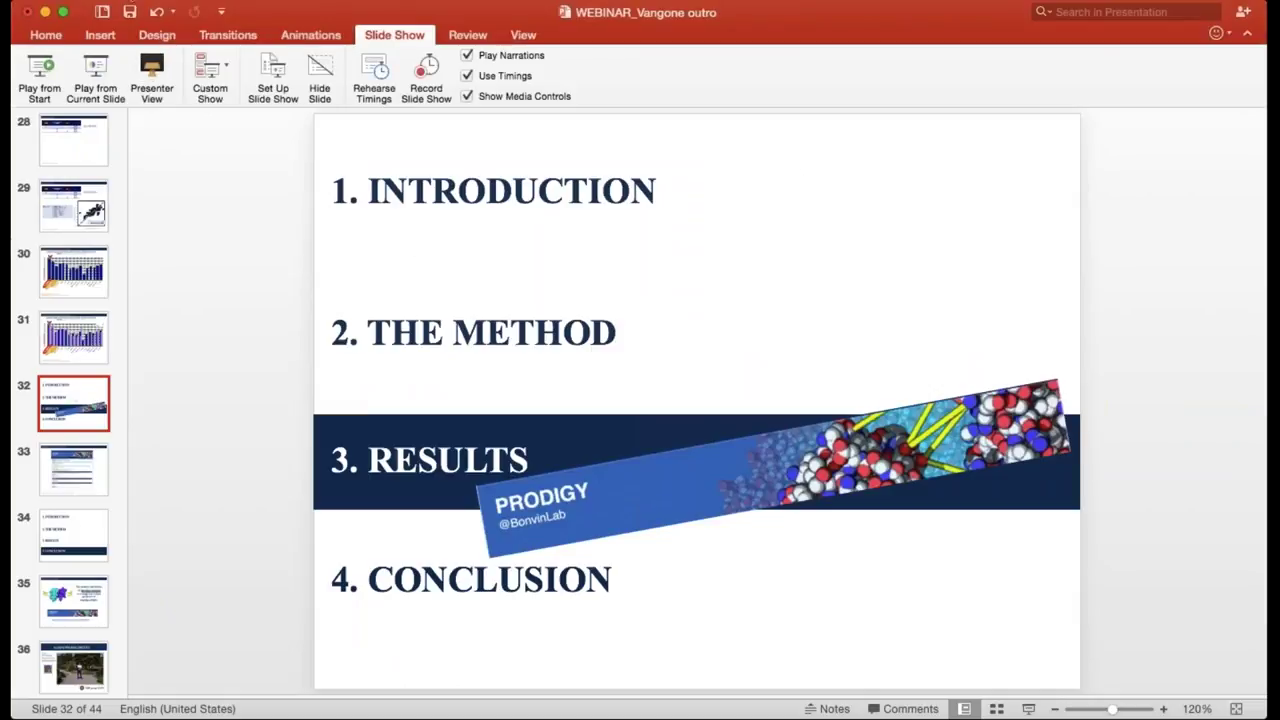
Play the slide show from the current slide, advancing past the Conclusion outline to 'Take home message'
click(95, 75)
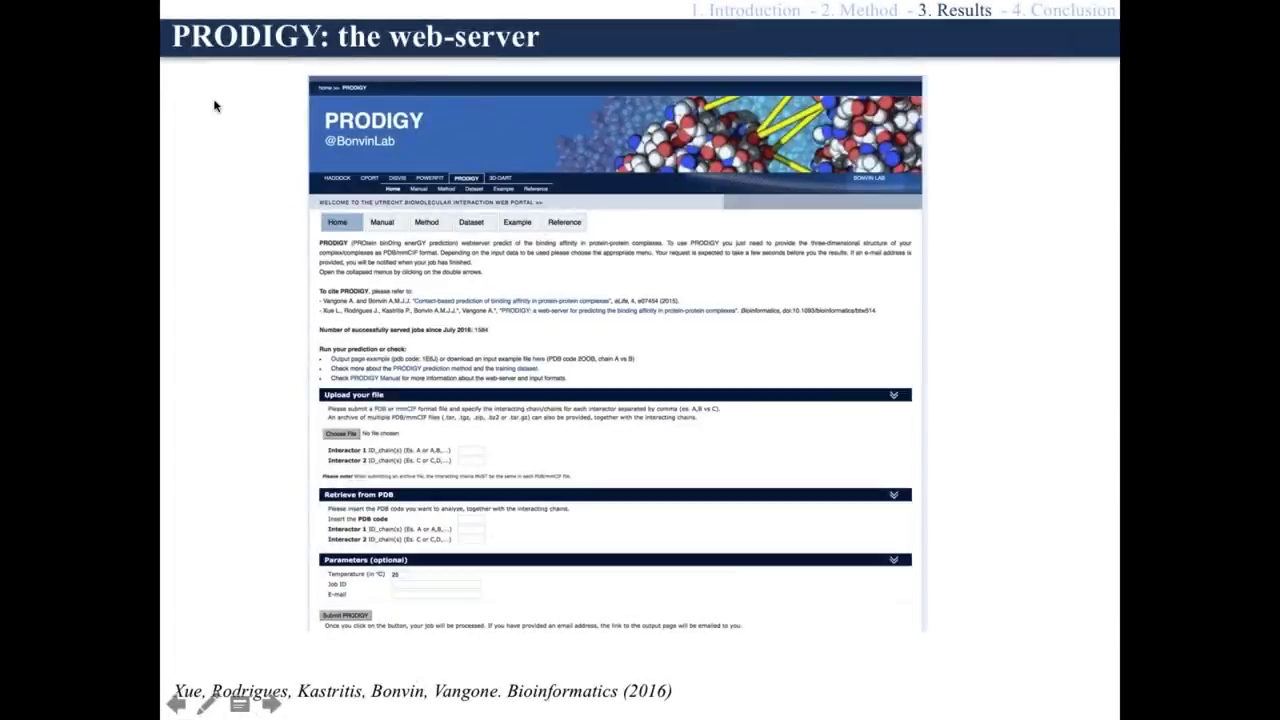
click(281, 283)
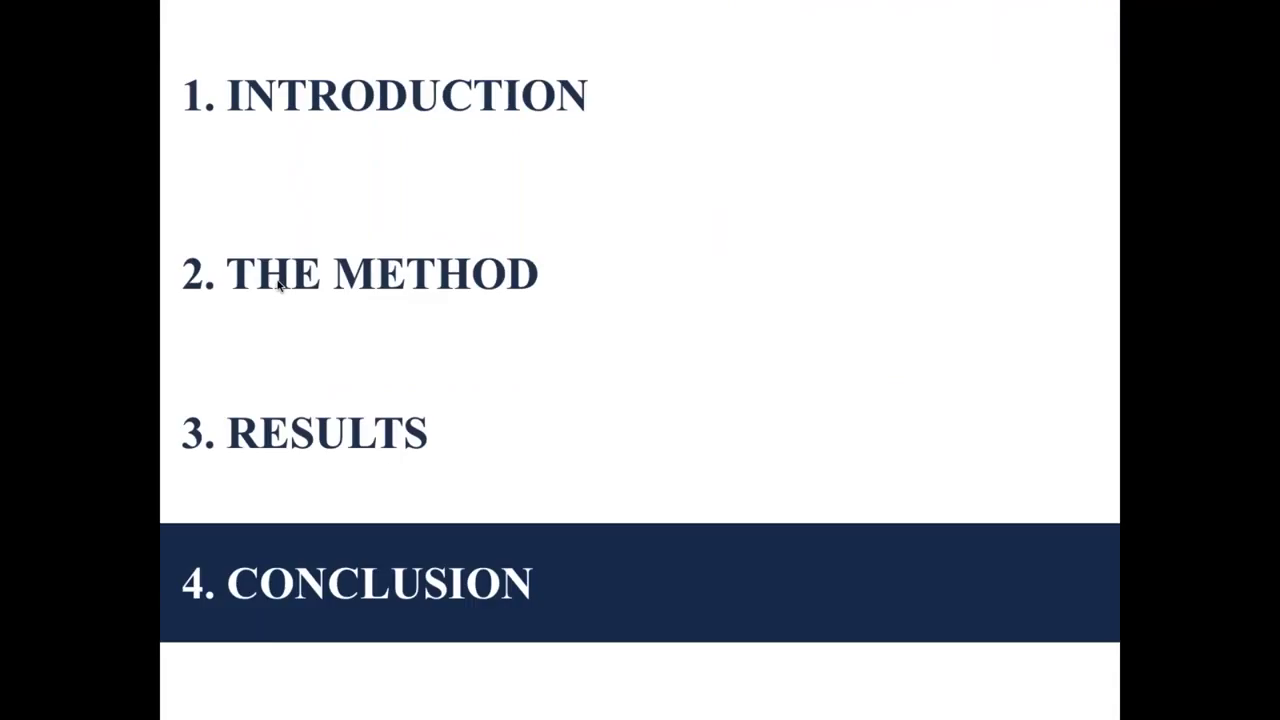
click(281, 283)
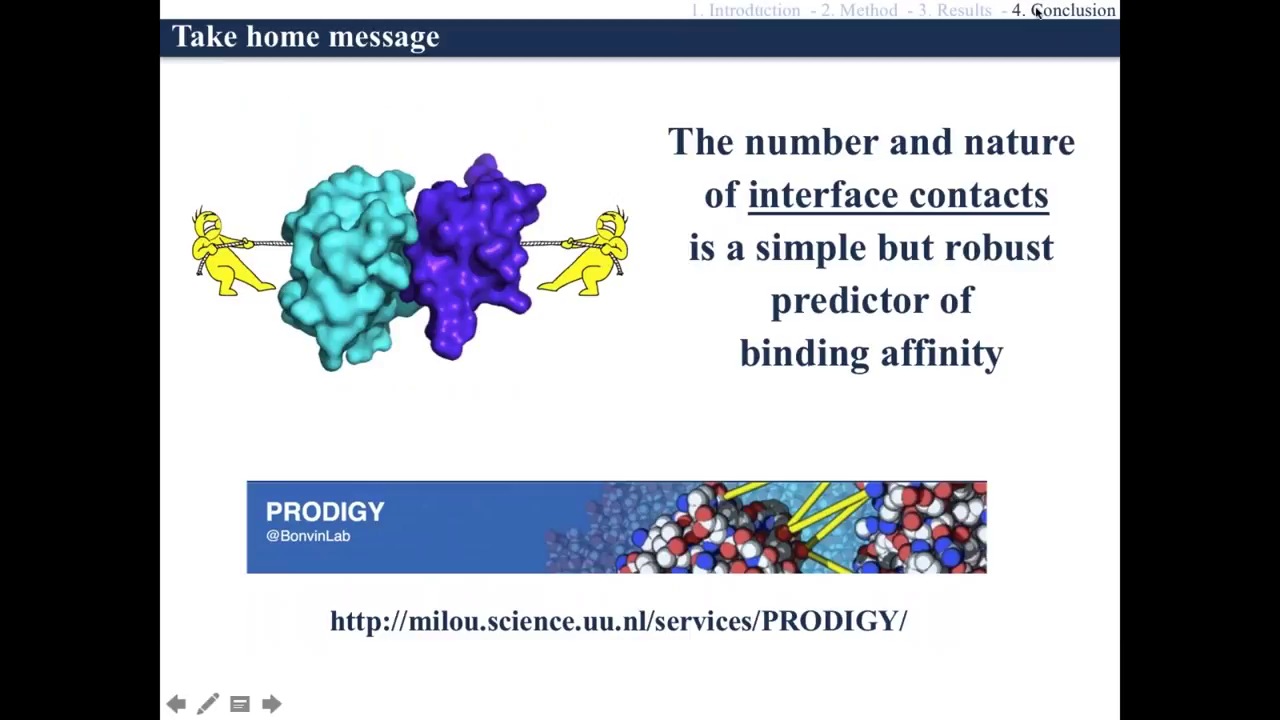